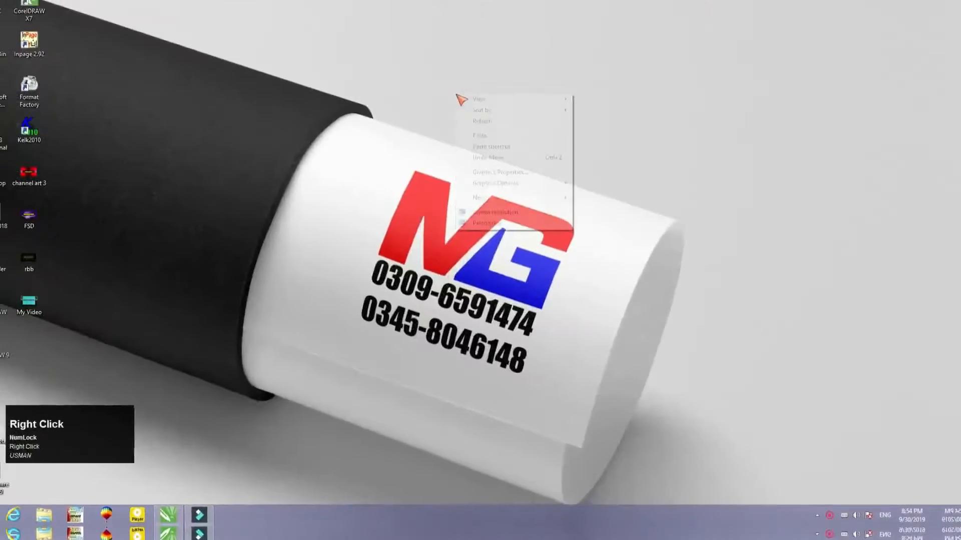
pyautogui.rightClick(439, 96)
pyautogui.click(473, 126)
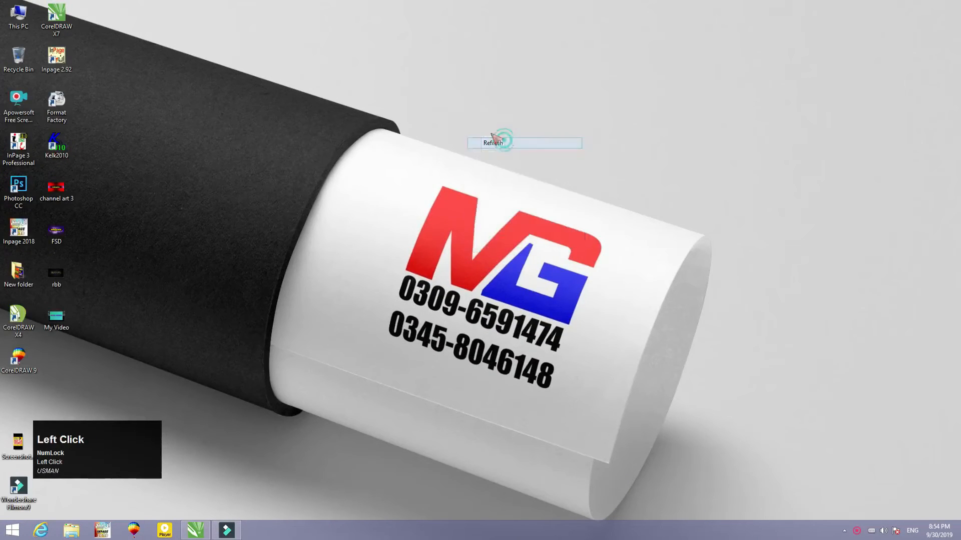
pyautogui.rightClick(452, 113)
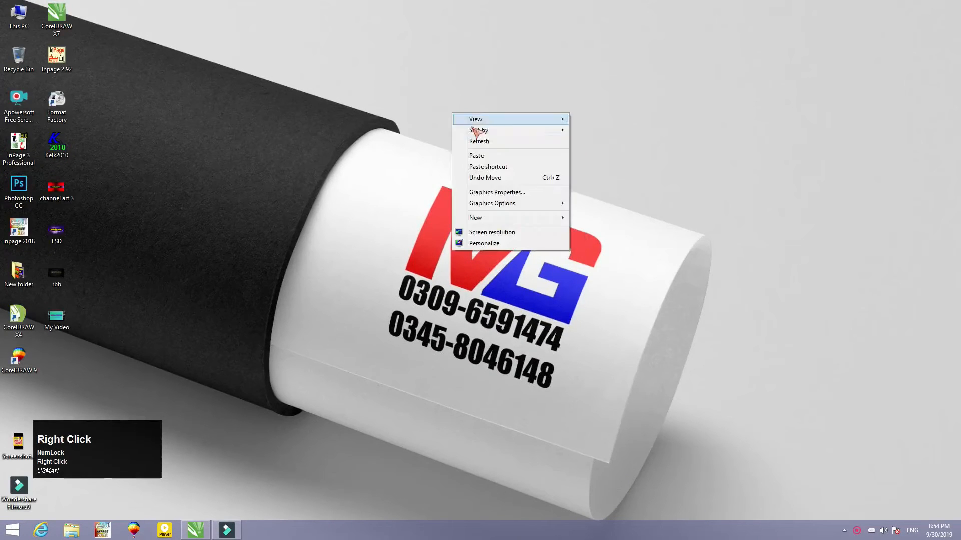
pyautogui.click(465, 141)
pyautogui.rightClick(425, 109)
pyautogui.click(462, 140)
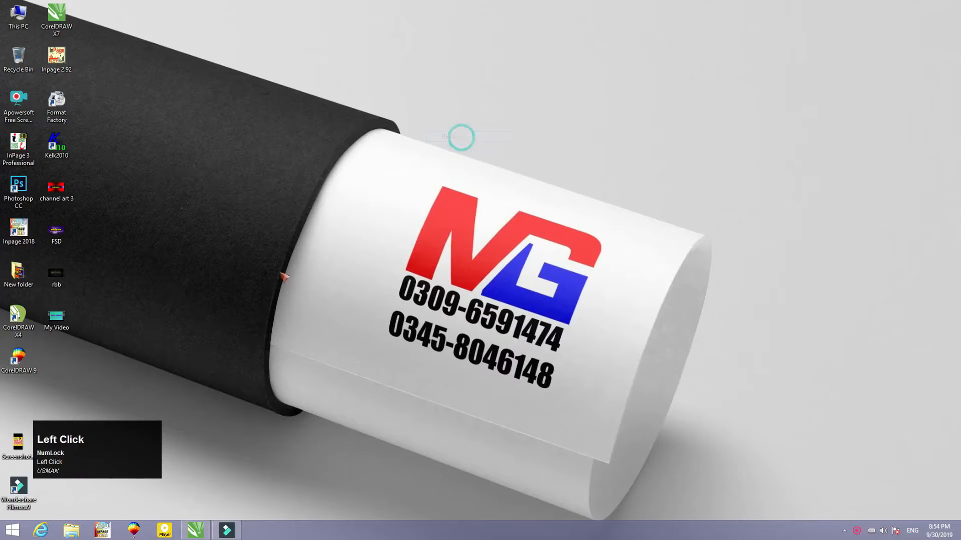
pyautogui.press('space')
pyautogui.press('Return')
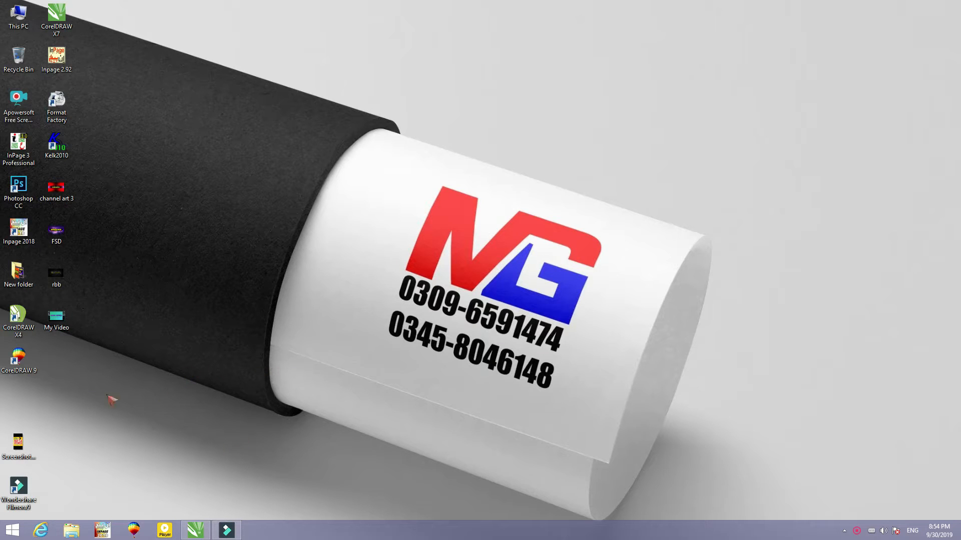
# - Open the dfs image in New folder, examine the MUGHAL GRAPHICS banner design, and close the viewer
pyautogui.doubleClick(18, 272)
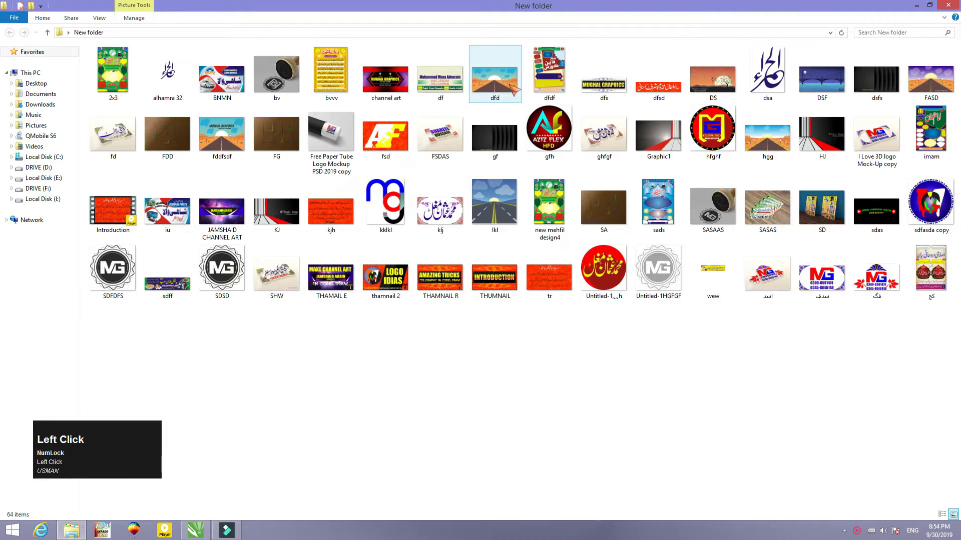
pyautogui.doubleClick(603, 82)
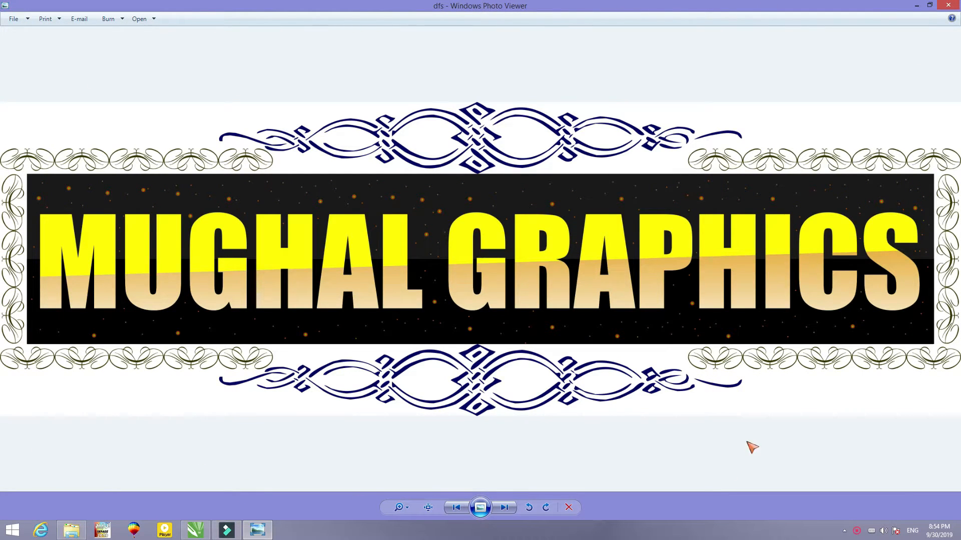
pyautogui.click(953, 6)
# - Switch to CorelDRAW, bring in the dfs banner image as a reference, and place it across the upper part of the page
pyautogui.click(210, 532)
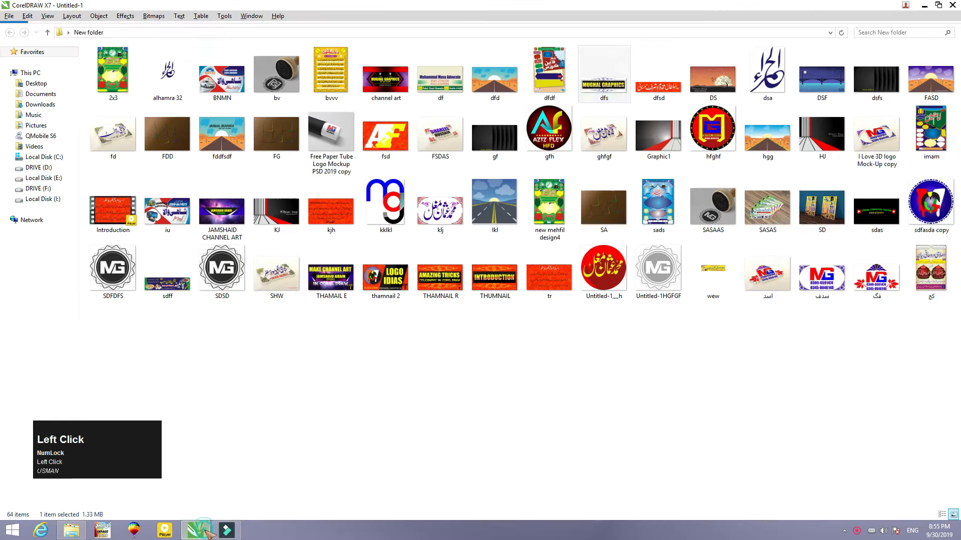
pyautogui.moveTo(607, 236); pyautogui.dragTo(635, 264)
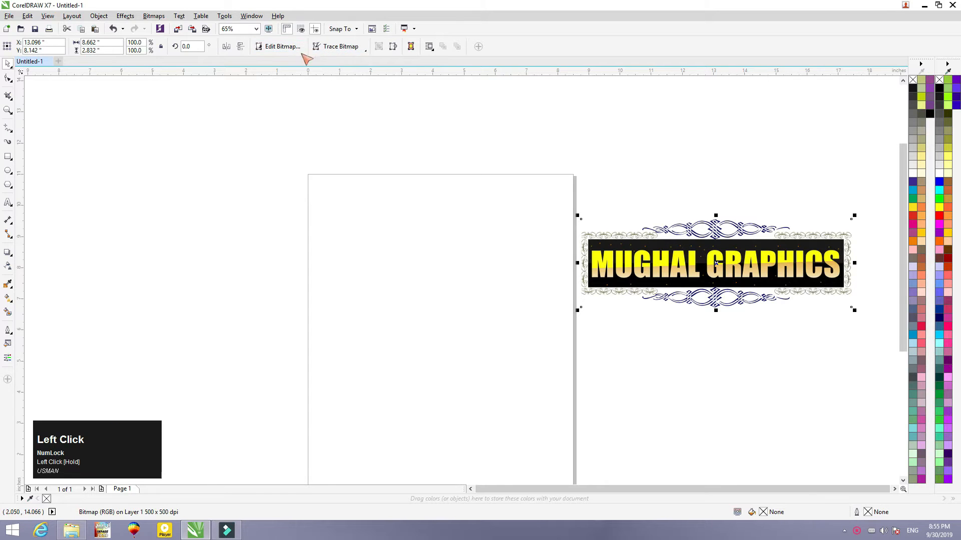
pyautogui.moveTo(606, 257); pyautogui.dragTo(332, 213)
pyautogui.click(339, 273)
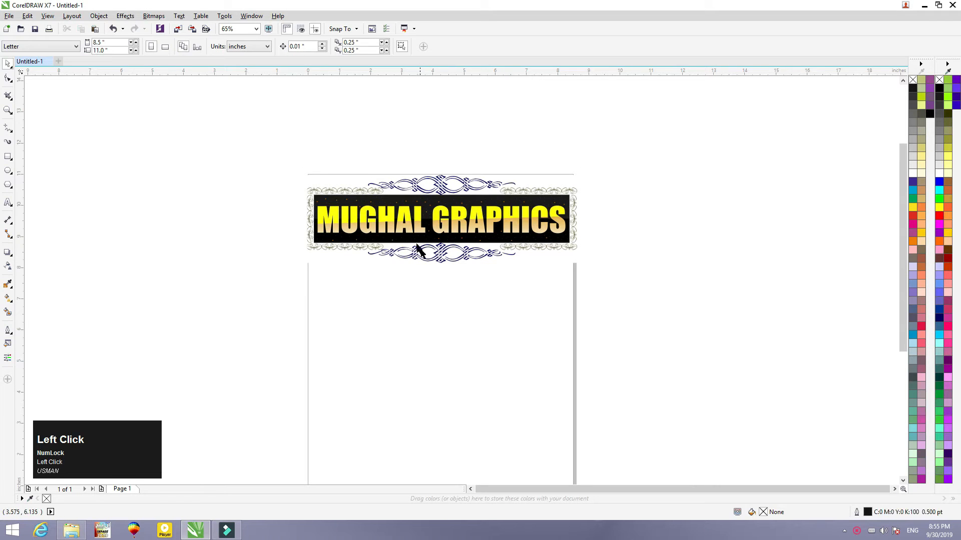
# - Draw a rectangle about 8.43 by 2.08 inches below the reference banner, spanning the page width
pyautogui.press('z')
pyautogui.moveTo(603, 156); pyautogui.dragTo(278, 288)
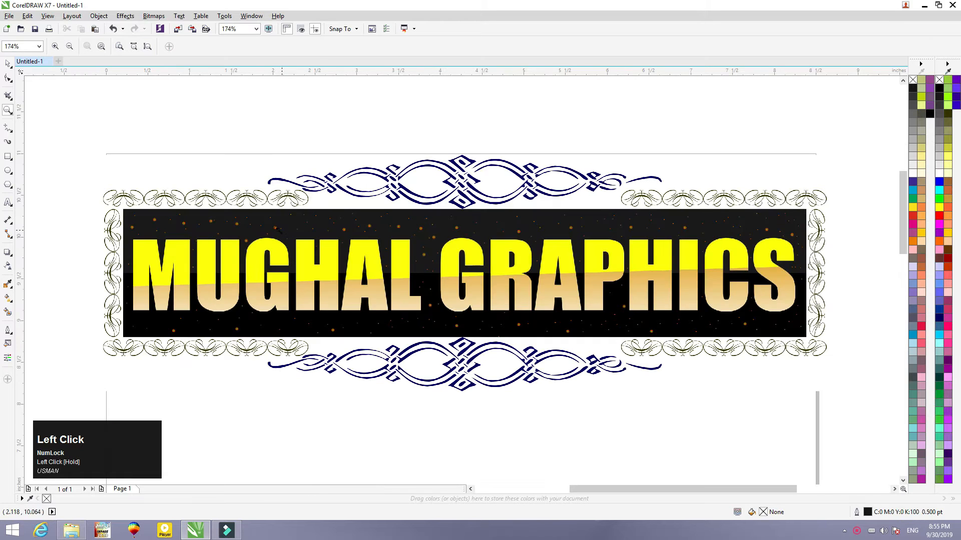
pyautogui.click(9, 63)
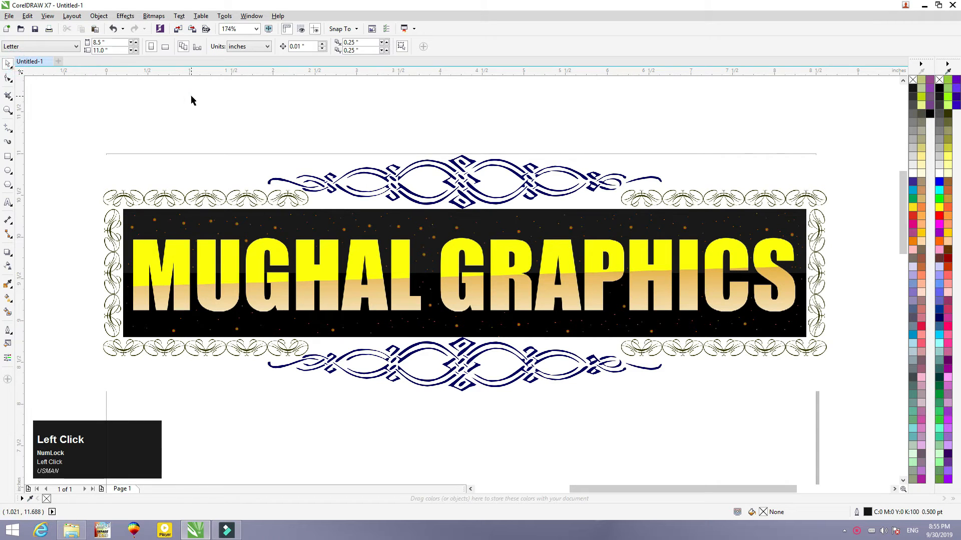
pyautogui.scroll(-2, 193, 96)
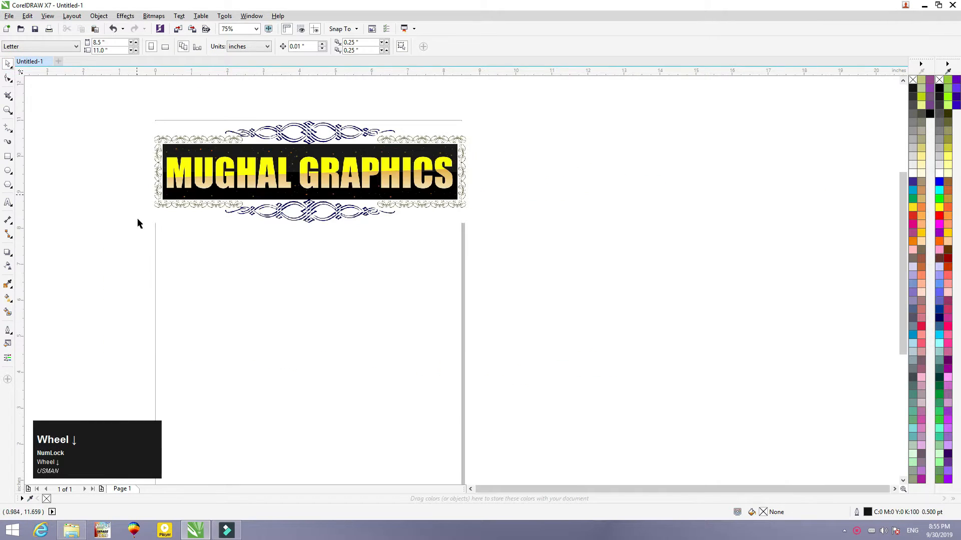
pyautogui.click(11, 159)
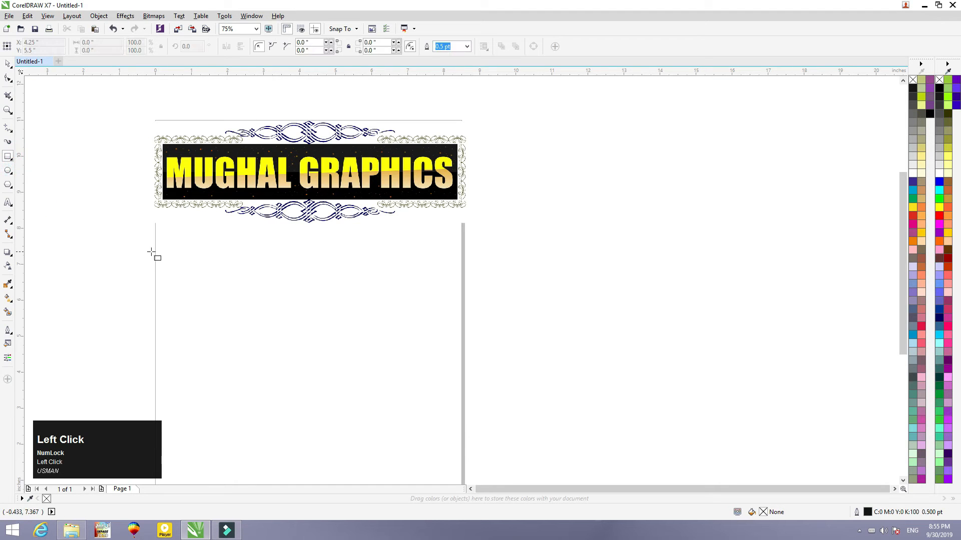
pyautogui.moveTo(154, 251); pyautogui.dragTo(458, 325)
pyautogui.click(8, 64)
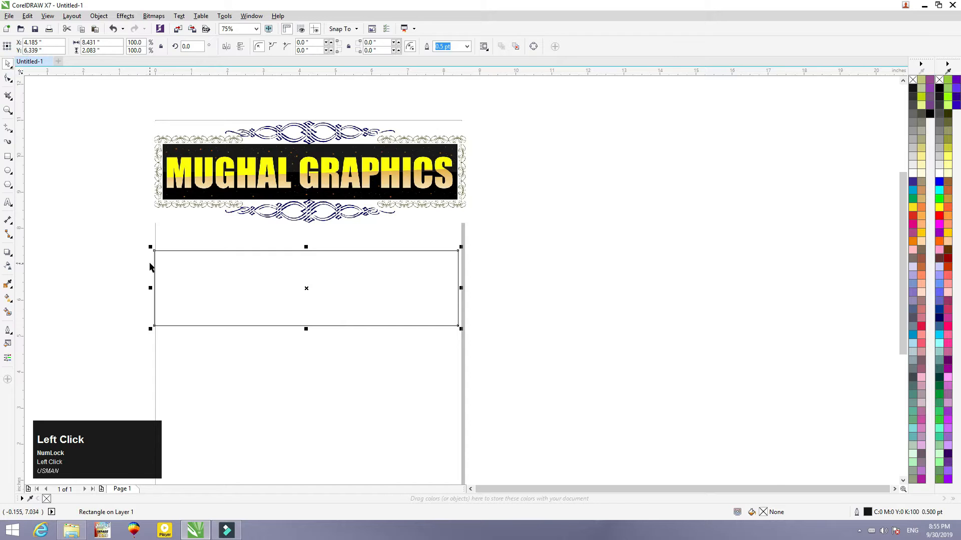
# - Create a copy of the rectangle scaled vertically to about 54%, covering the lower half of the original
pyautogui.scroll(1, 150, 267)
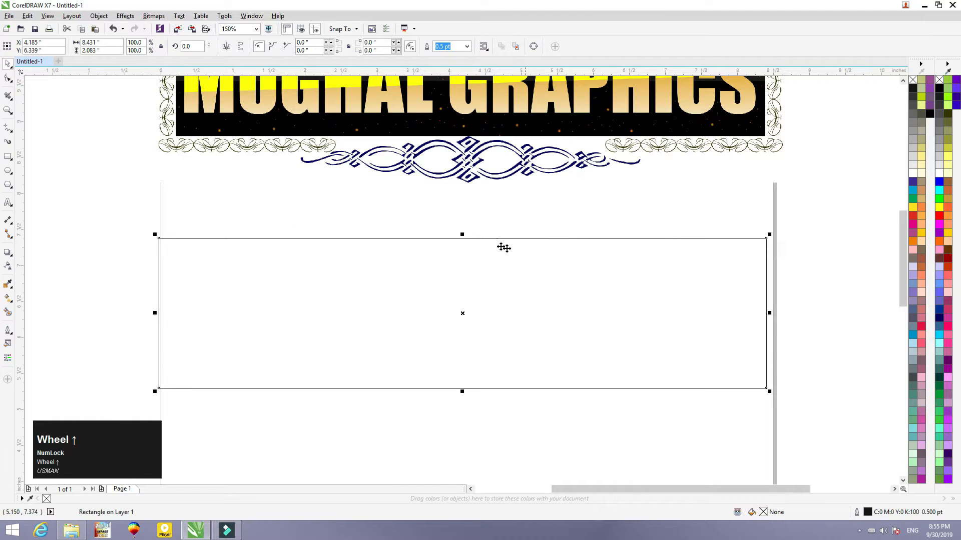
pyautogui.moveTo(462, 234); pyautogui.dragTo(455, 305)
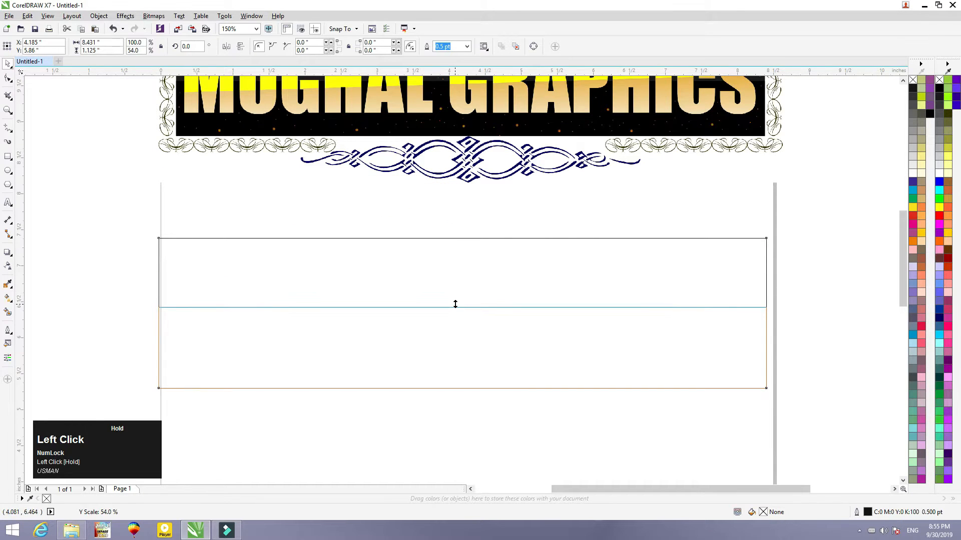
pyautogui.moveTo(455, 306); pyautogui.dragTo(458, 306)
pyautogui.rightClick(459, 307)
pyautogui.click(493, 215)
# - Fill the full-height rectangle with dark grey
pyautogui.click(484, 238)
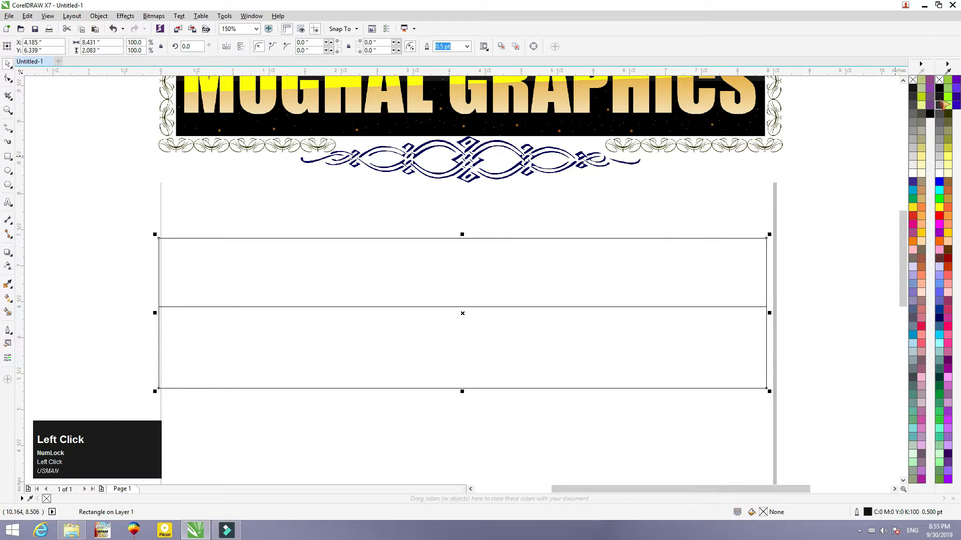
pyautogui.click(939, 96)
pyautogui.click(826, 232)
# - Fill the lower rectangle with black and remove its outline
pyautogui.click(695, 348)
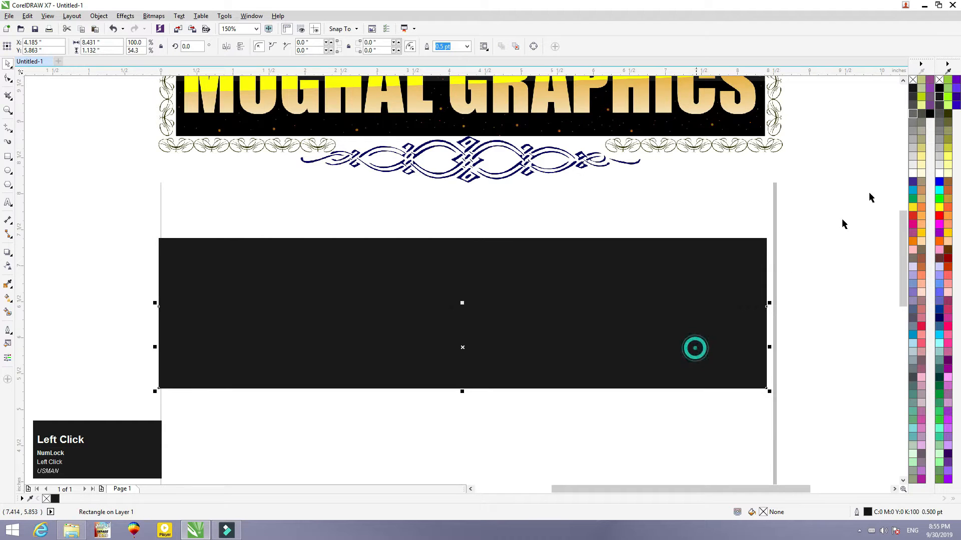
pyautogui.click(945, 92)
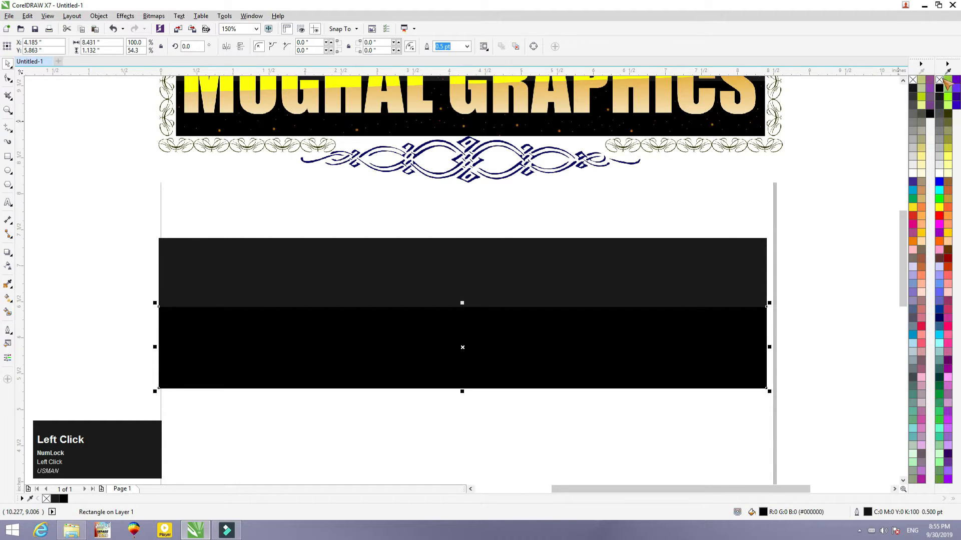
pyautogui.rightClick(945, 89)
pyautogui.click(847, 172)
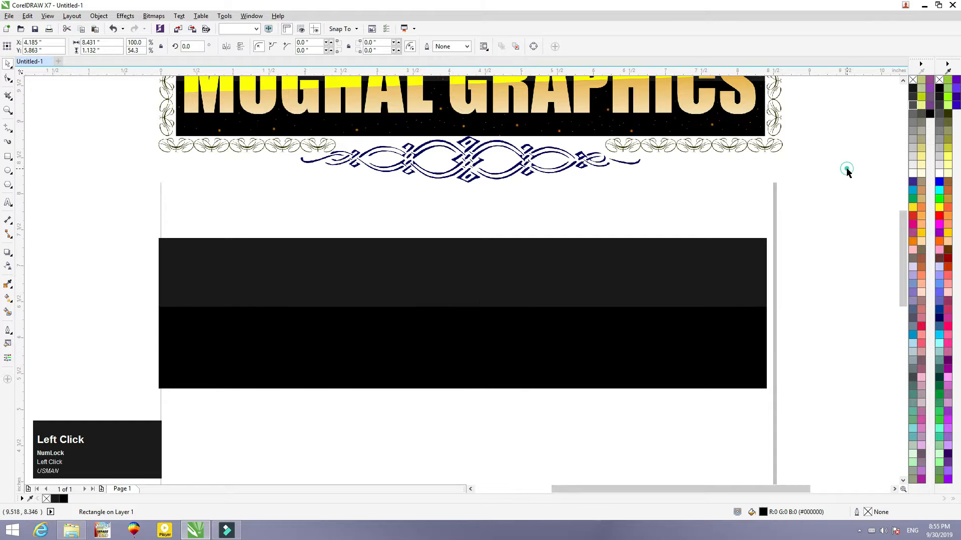
# - Group the two rectangles and shift the group slightly so its edge aligns with the page's left edge
pyautogui.moveTo(820, 212); pyautogui.dragTo(155, 400)
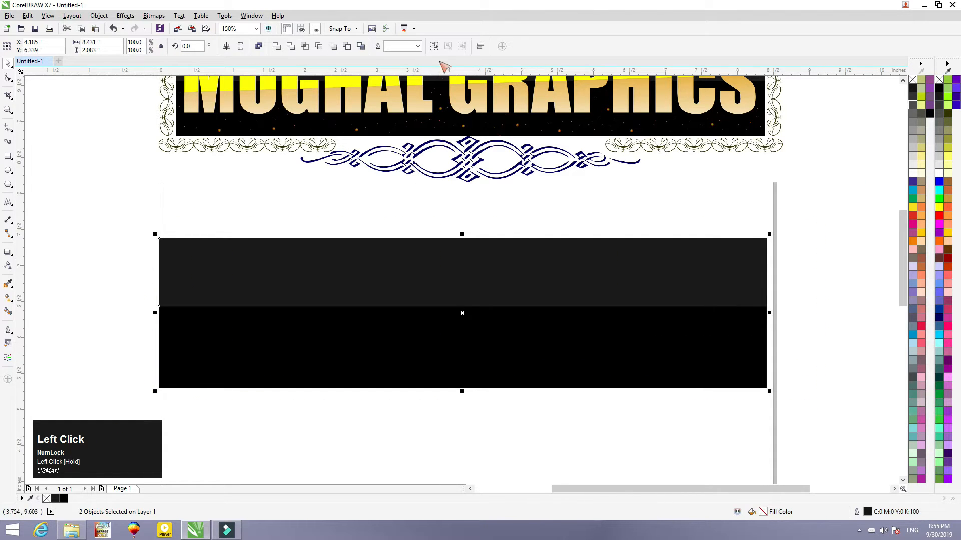
pyautogui.click(434, 46)
pyautogui.moveTo(446, 263); pyautogui.dragTo(451, 264)
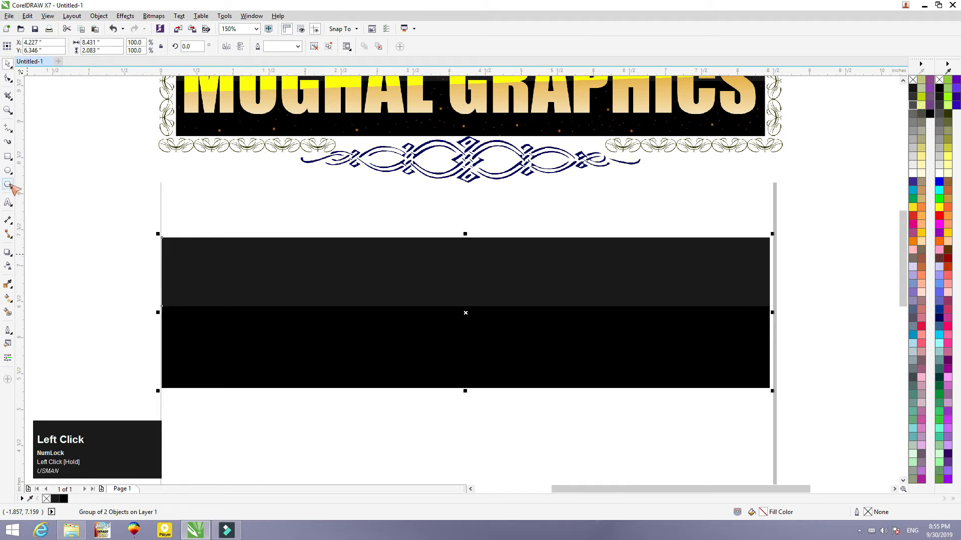
# - Add the artistic text MUGHAL GRAPHICS on the dark background
pyautogui.click(9, 202)
pyautogui.click(308, 298)
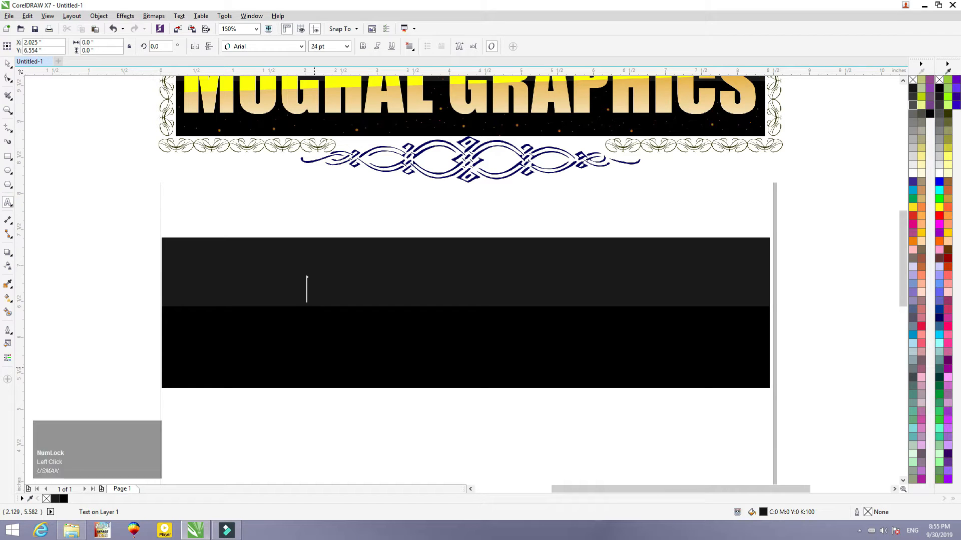
pyautogui.press('capslock')
pyautogui.write('MUGH')
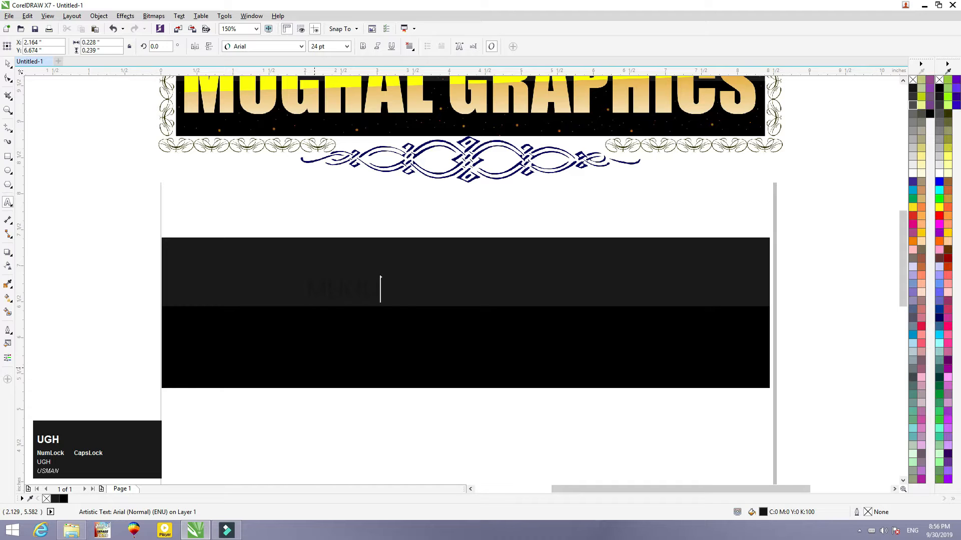
pyautogui.write('AL G')
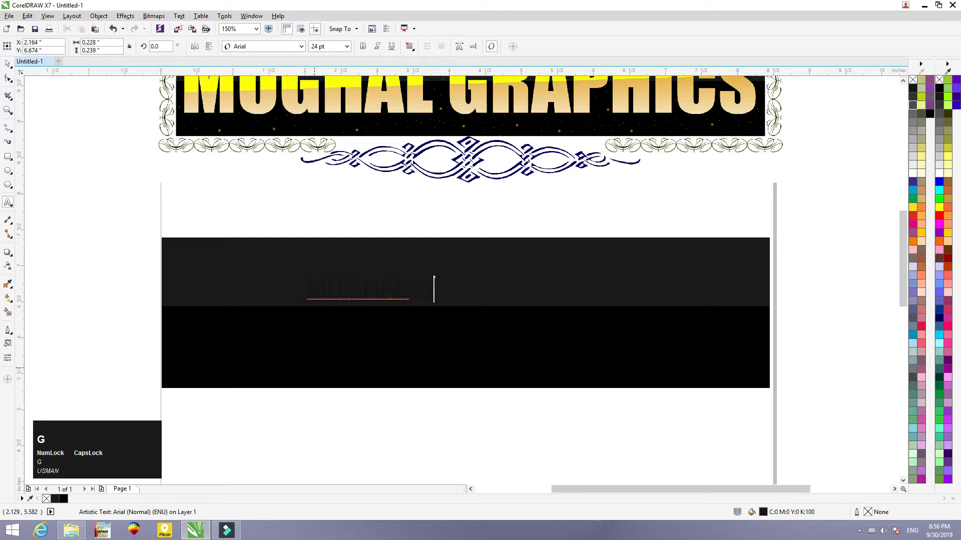
pyautogui.write('RAPHICS')
pyautogui.click(7, 64)
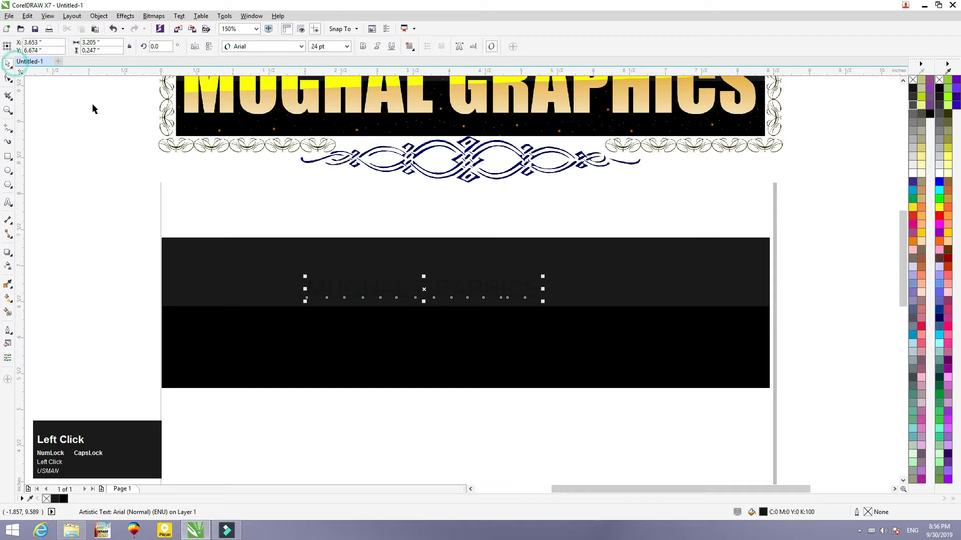
# - Set the text's font to Impact and enlarge and position it to span the background, about 8.25 inches wide
pyautogui.click(302, 46)
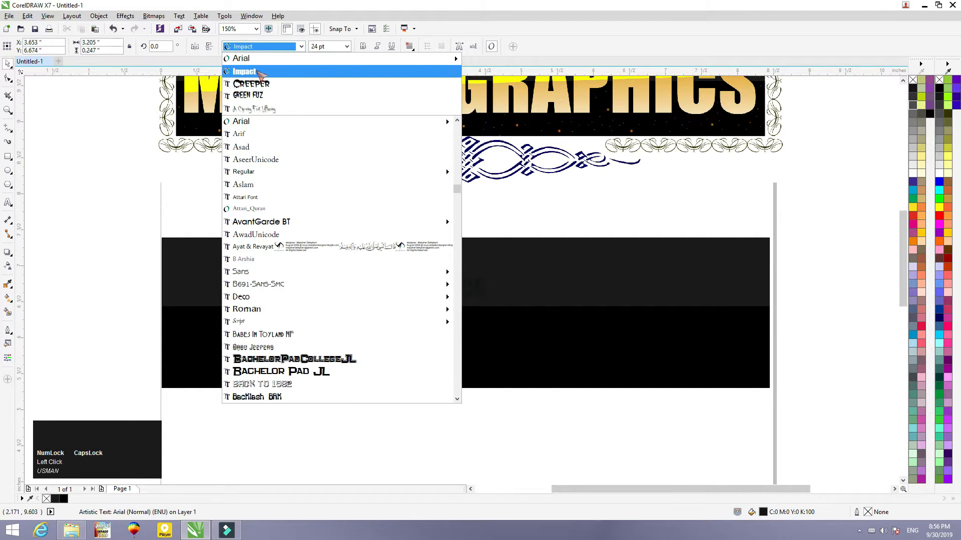
pyautogui.click(244, 73)
pyautogui.moveTo(489, 302); pyautogui.dragTo(723, 376)
pyautogui.moveTo(407, 304); pyautogui.dragTo(452, 324)
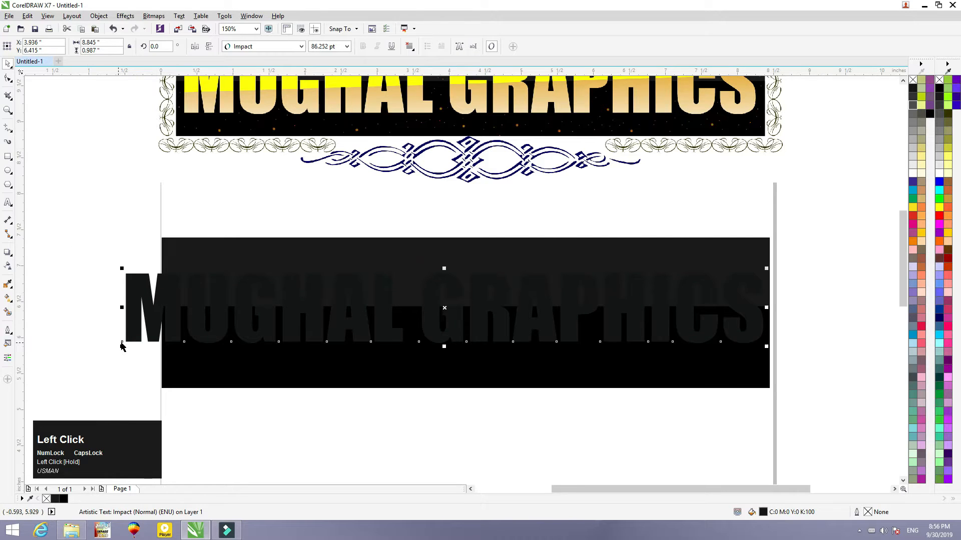
pyautogui.moveTo(123, 346); pyautogui.dragTo(166, 341)
# - Shorten the grouped background from its lower edge and move the text up within it
pyautogui.click(265, 360)
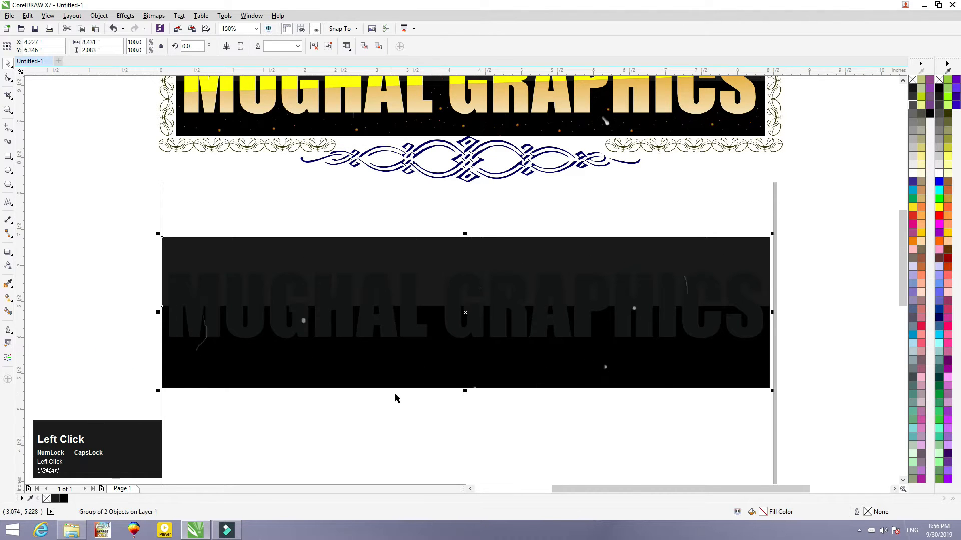
pyautogui.moveTo(465, 391); pyautogui.dragTo(459, 313)
pyautogui.click(434, 405)
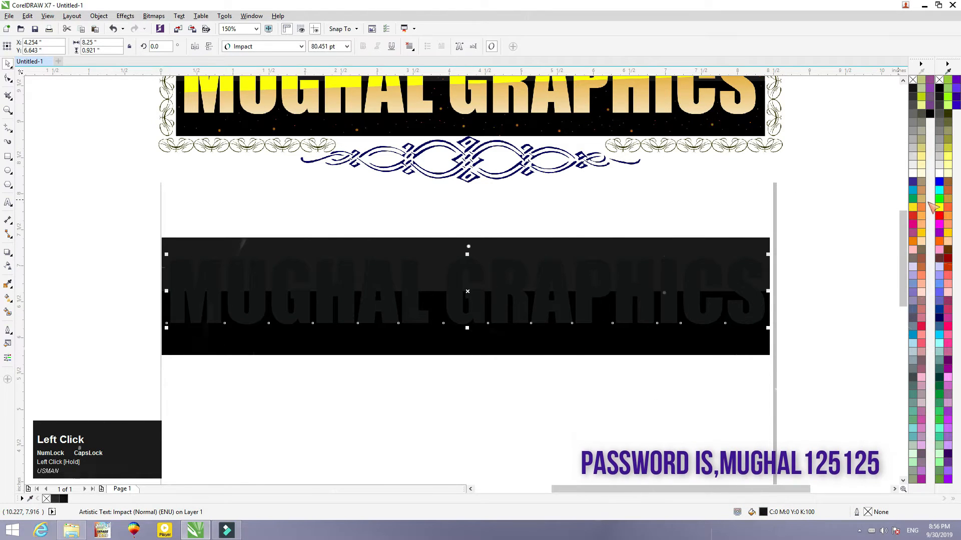
# - Fill the MUGHAL GRAPHICS text with yellow and move it down slightly to centre it on the background
pyautogui.click(940, 208)
pyautogui.click(855, 247)
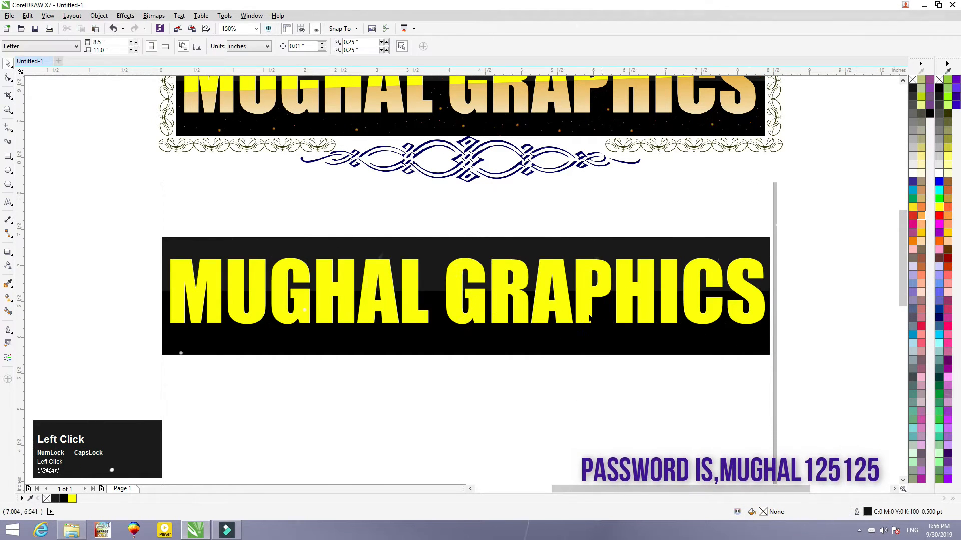
pyautogui.moveTo(523, 313); pyautogui.dragTo(524, 319)
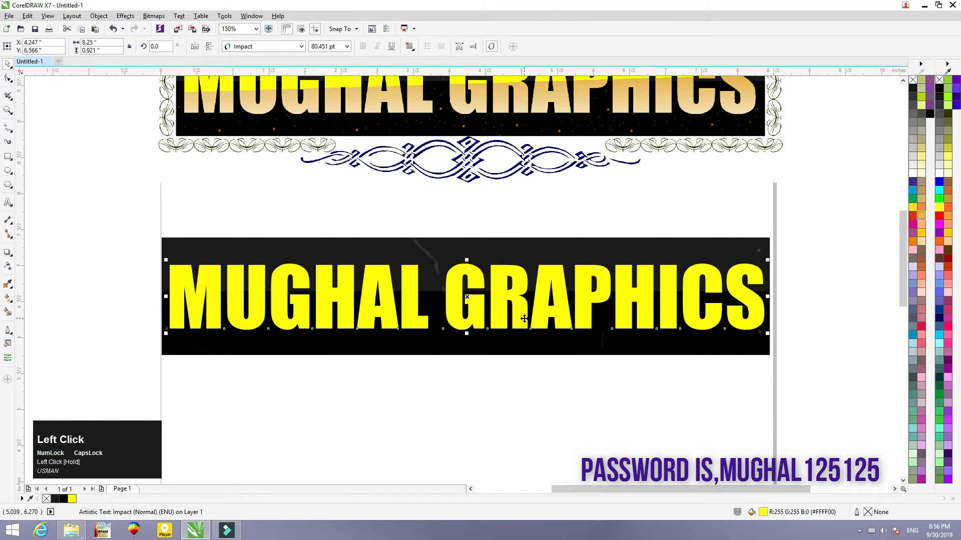
# - Convert the yellow MUGHAL GRAPHICS text on the new background to curves
pyautogui.press('F4')
pyautogui.click(478, 302)
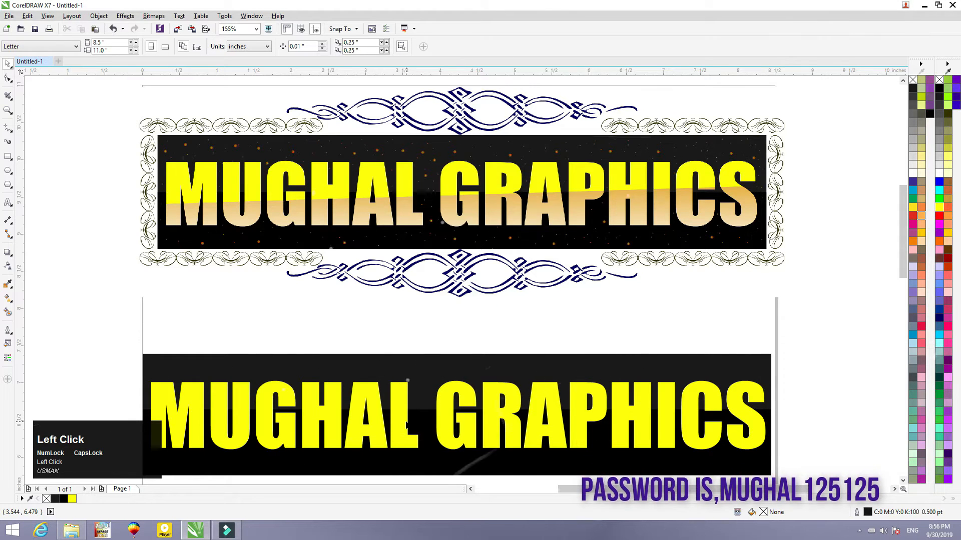
pyautogui.click(421, 404)
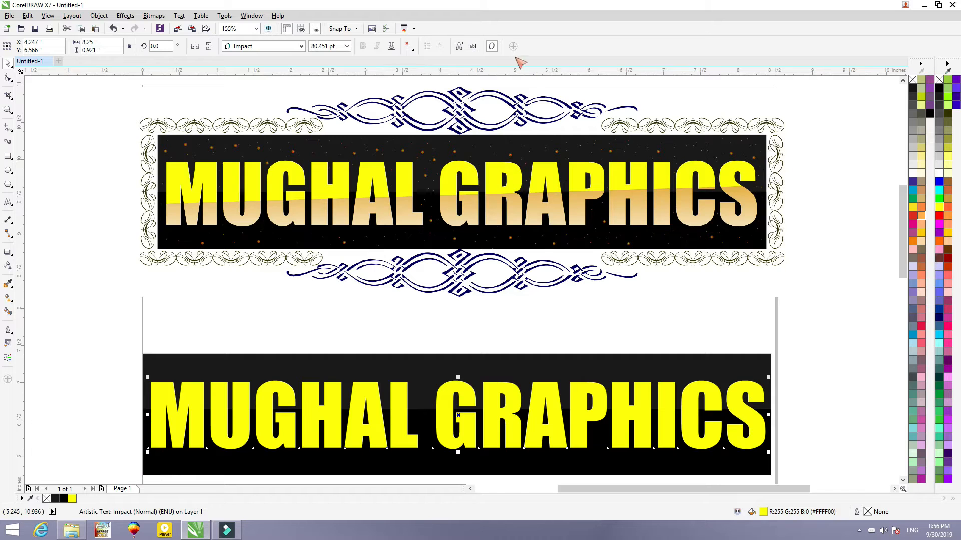
pyautogui.rightClick(454, 393)
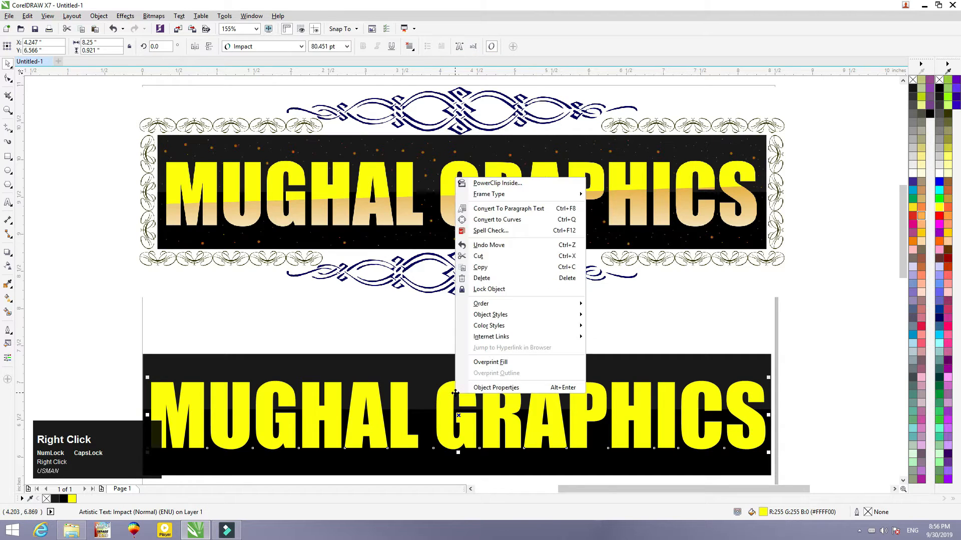
pyautogui.click(497, 220)
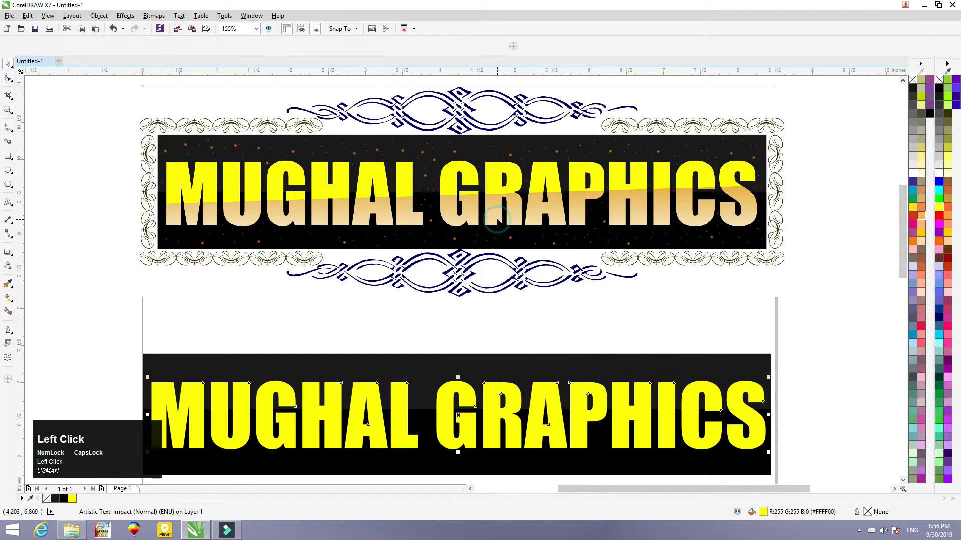
pyautogui.scroll(2, 496, 298)
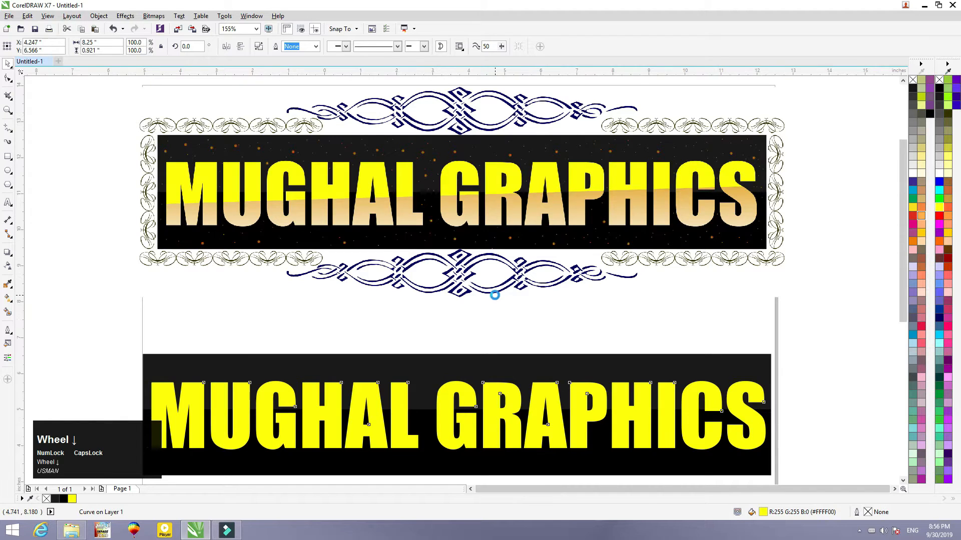
pyautogui.scroll(2, 481, 385)
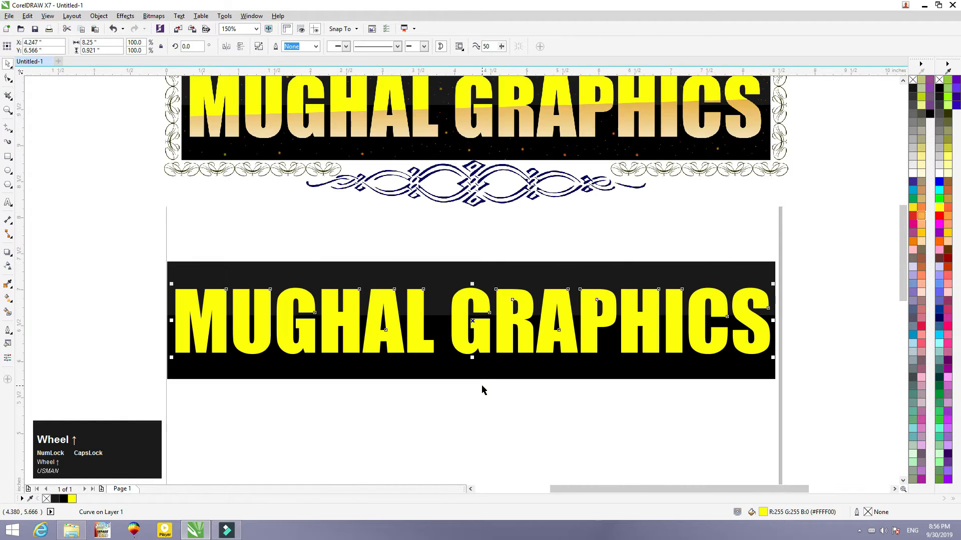
# - Align the lettering to the centre of the dark background both horizontally and vertically
pyautogui.moveTo(477, 349); pyautogui.dragTo(477, 348)
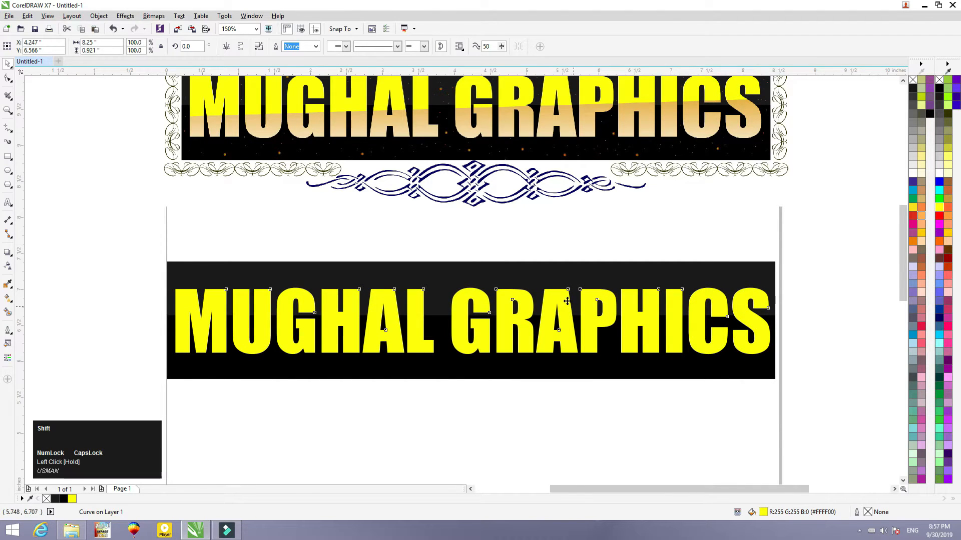
pyautogui.keyDown('shift'); pyautogui.click(557, 274); pyautogui.keyUp('shift')
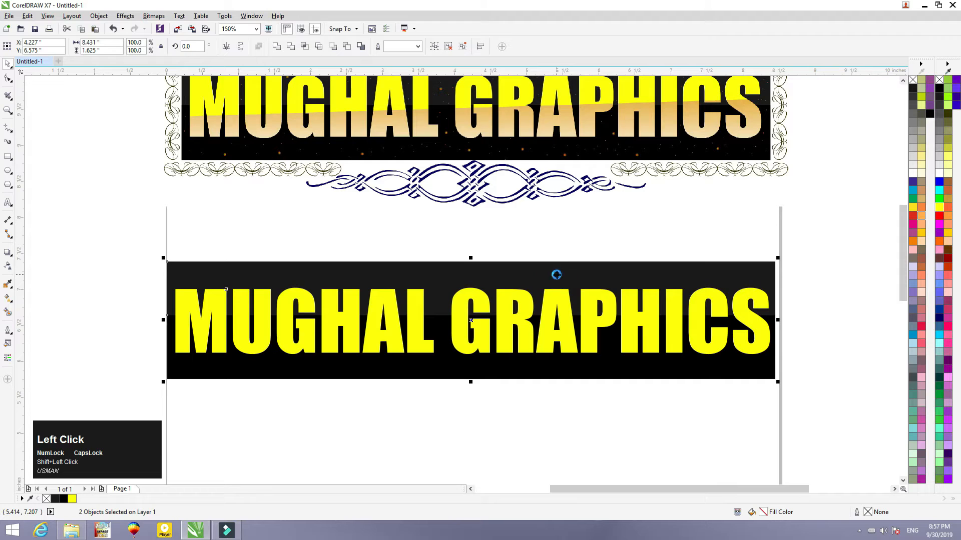
pyautogui.press('e')
pyautogui.press('c')
pyautogui.click(491, 438)
pyautogui.click(354, 345)
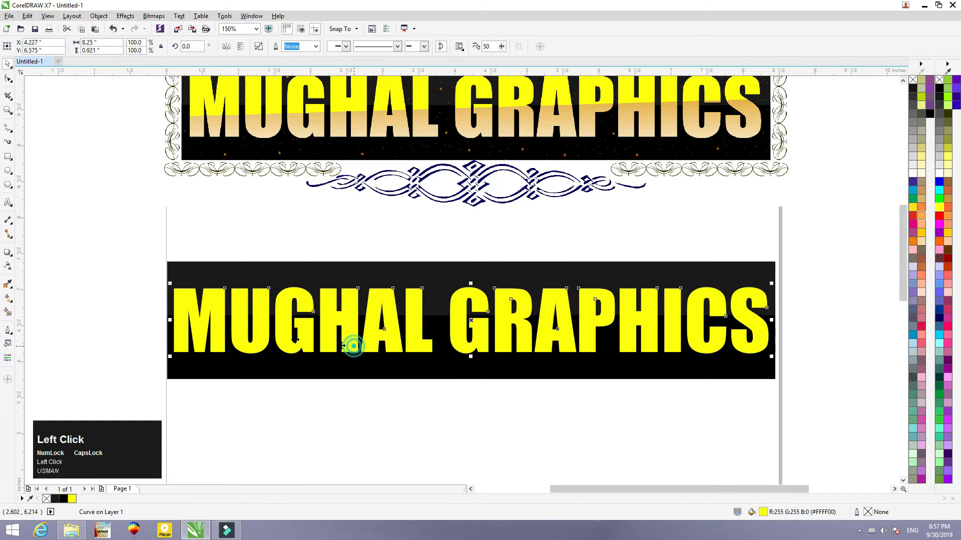
# - Draw a rectangle about 8.35 by 0.44 inches across the lower half of the lettering and convert it to curves
pyautogui.click(9, 157)
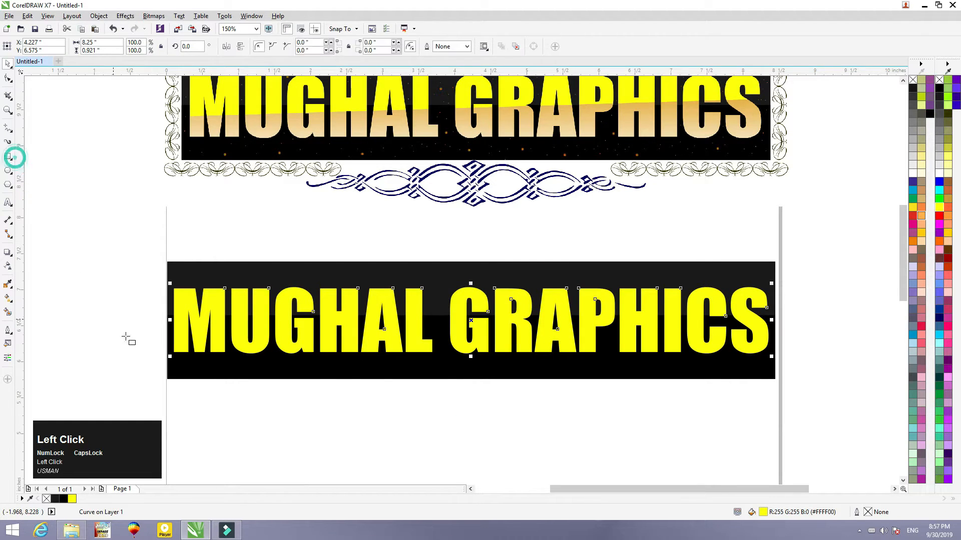
pyautogui.moveTo(170, 328); pyautogui.dragTo(773, 361)
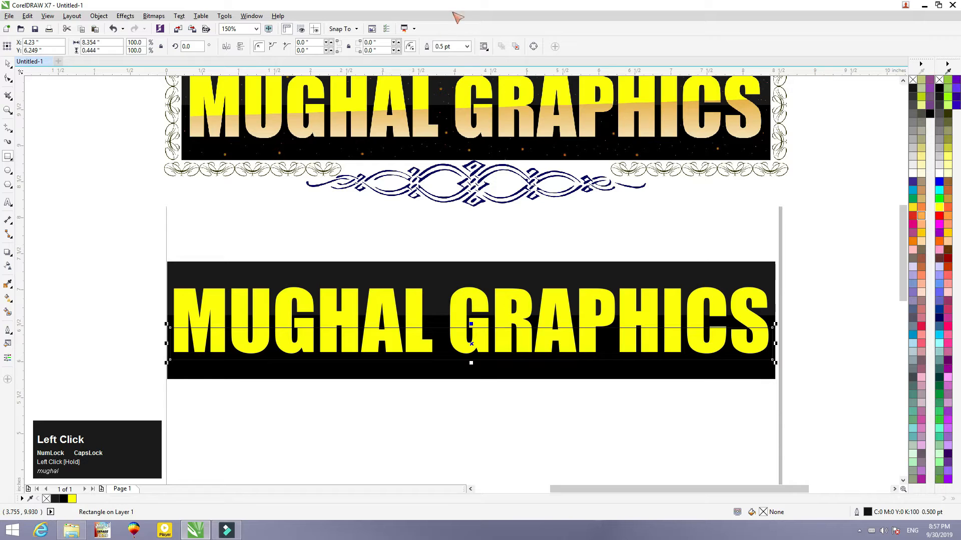
pyautogui.click(534, 46)
# - Raise the rectangle's upper-right corner node so that its top edge slopes upward across the lettering
pyautogui.click(8, 78)
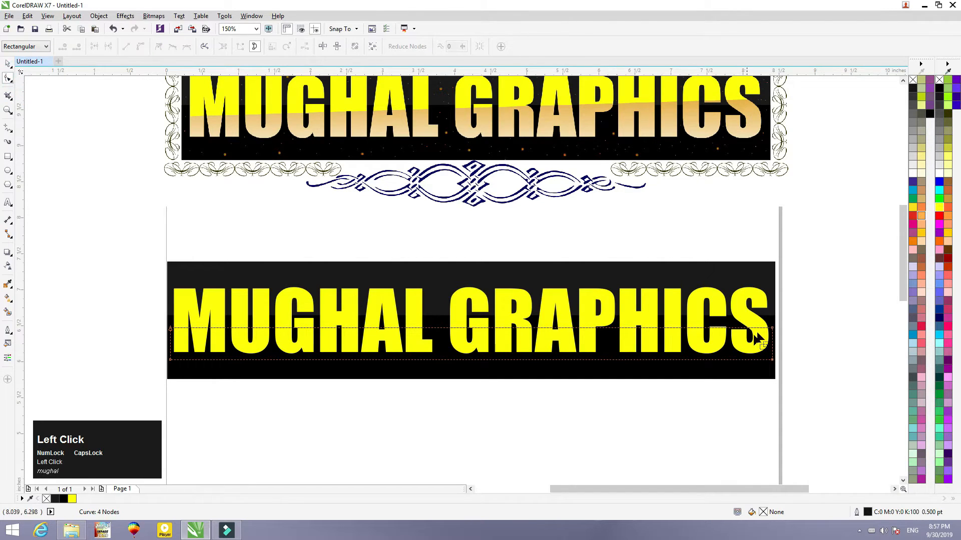
pyautogui.moveTo(779, 339); pyautogui.dragTo(777, 315)
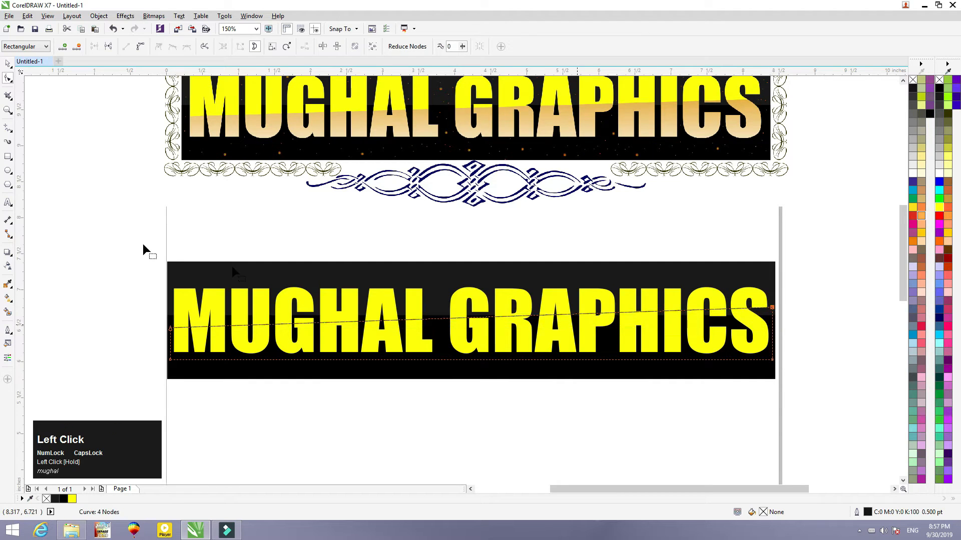
pyautogui.click(8, 64)
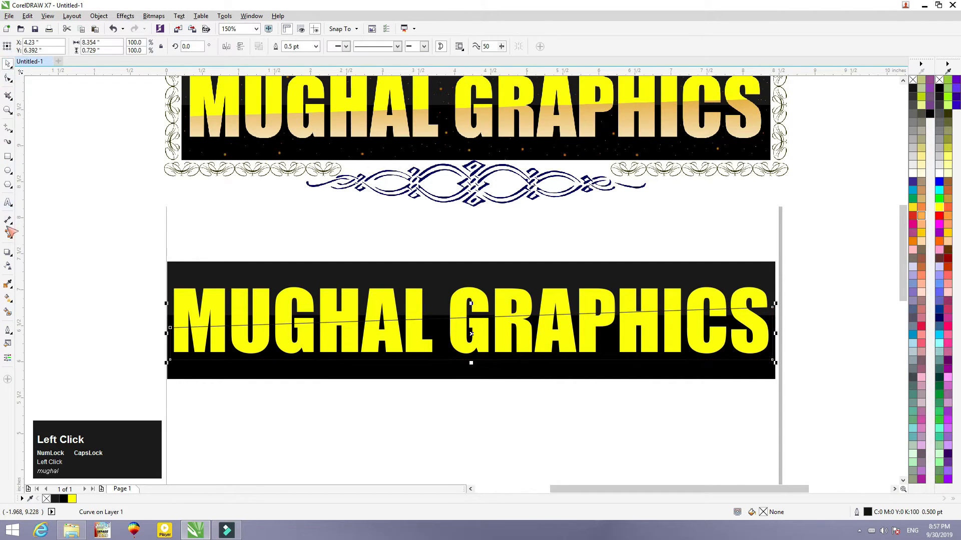
# - Apply a vertical black-to-white linear fountain fill to the slanted shape, running from its top edge to its bottom edge
pyautogui.click(8, 299)
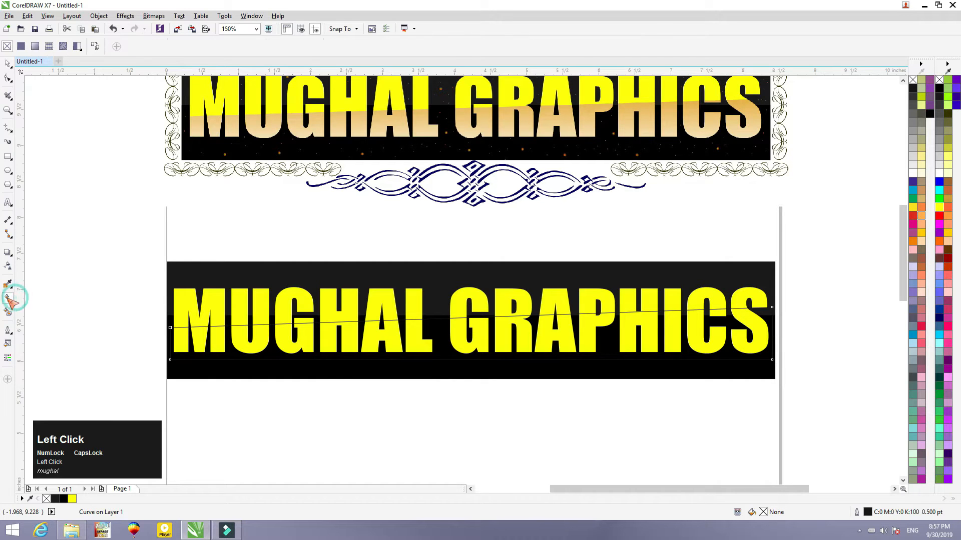
pyautogui.scroll(2, 450, 322)
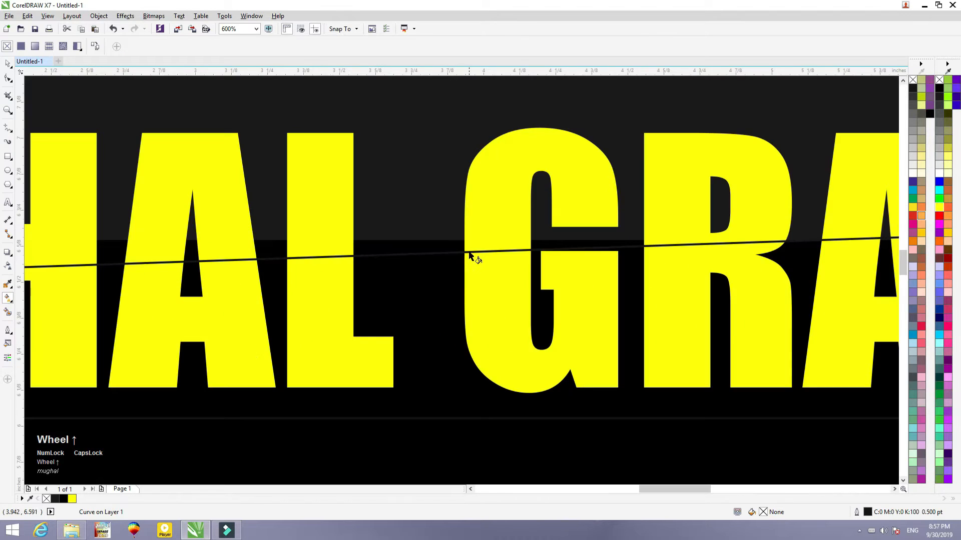
pyautogui.moveTo(471, 251); pyautogui.dragTo(470, 419)
pyautogui.scroll(-1, 469, 413)
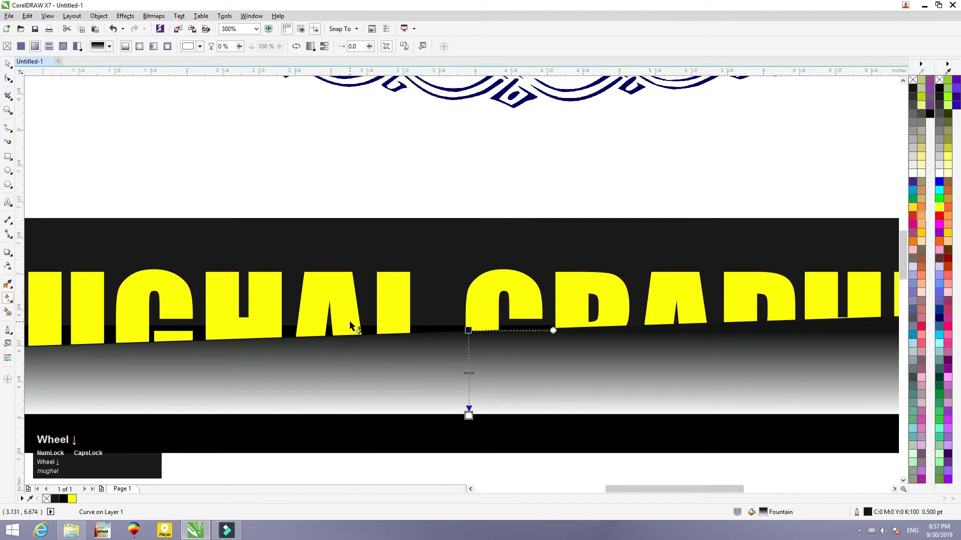
pyautogui.scroll(-1, 351, 325)
# - Sample the darker tan and the pale cream from the reference lettering's lower half into the document palette
pyautogui.click(150, 462)
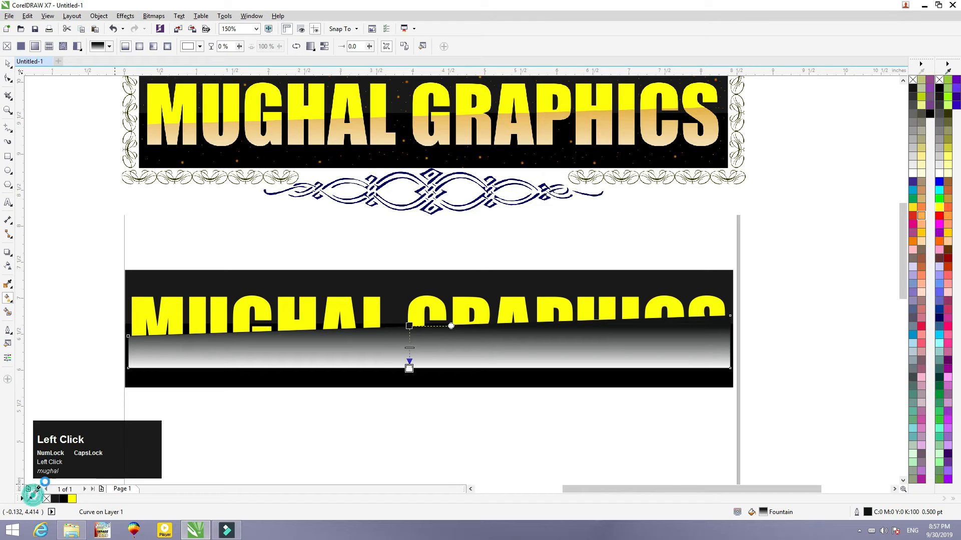
pyautogui.click(380, 129)
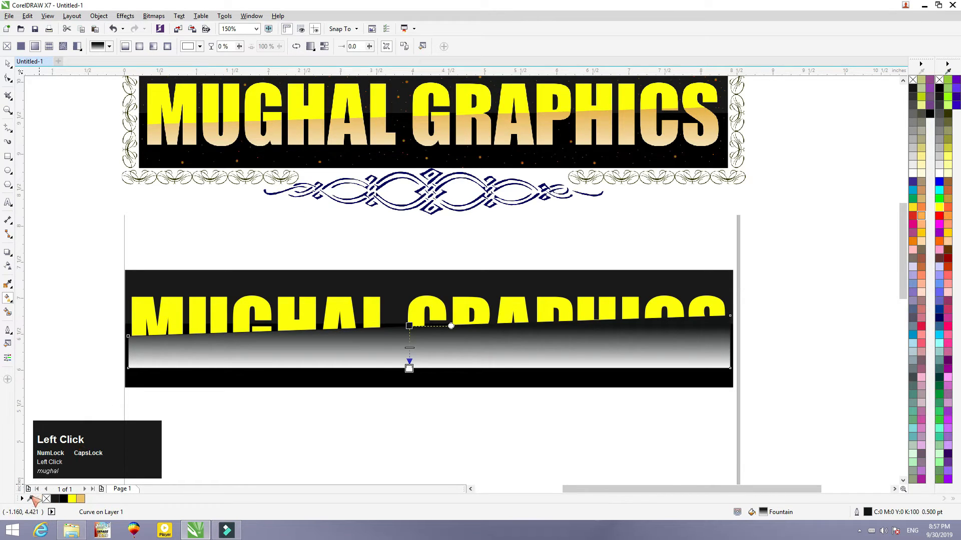
pyautogui.click(30, 500)
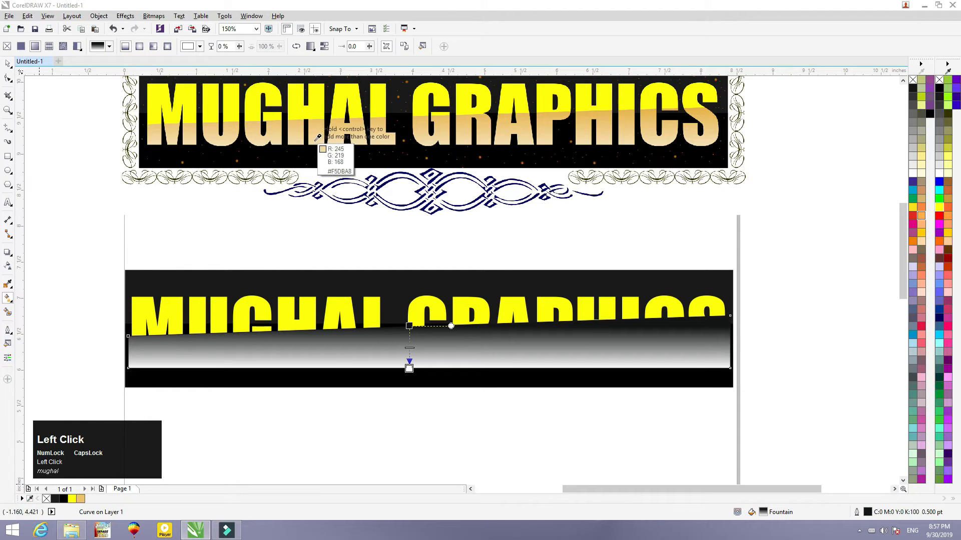
pyautogui.click(318, 136)
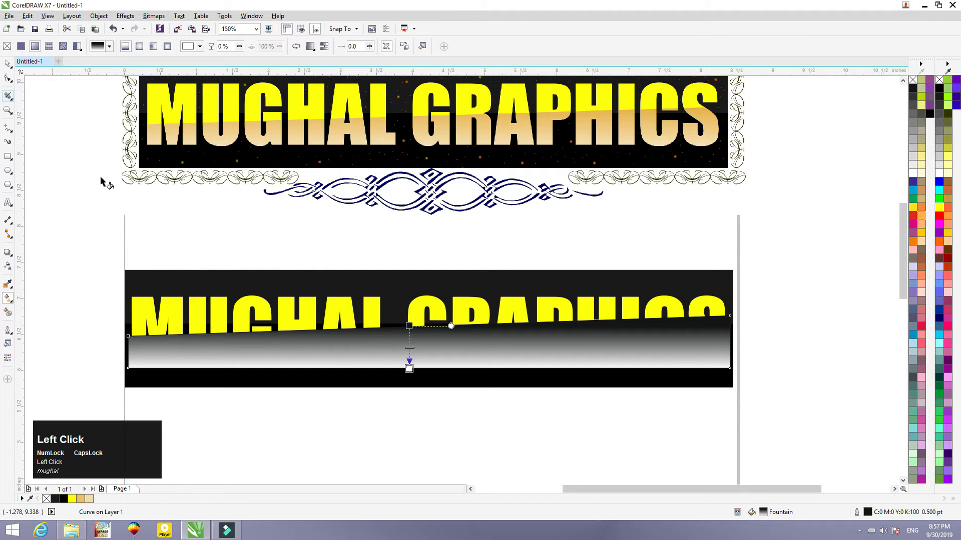
# - Set the gradient's lower colour to the sampled pale cream and its upper colour to the sampled tan #ECBF64
pyautogui.click(409, 369)
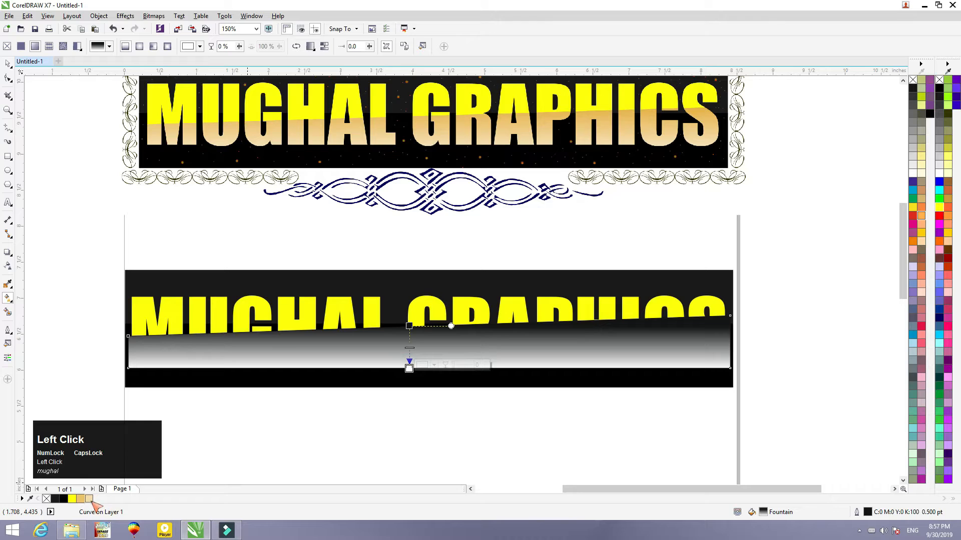
pyautogui.click(89, 499)
pyautogui.click(409, 325)
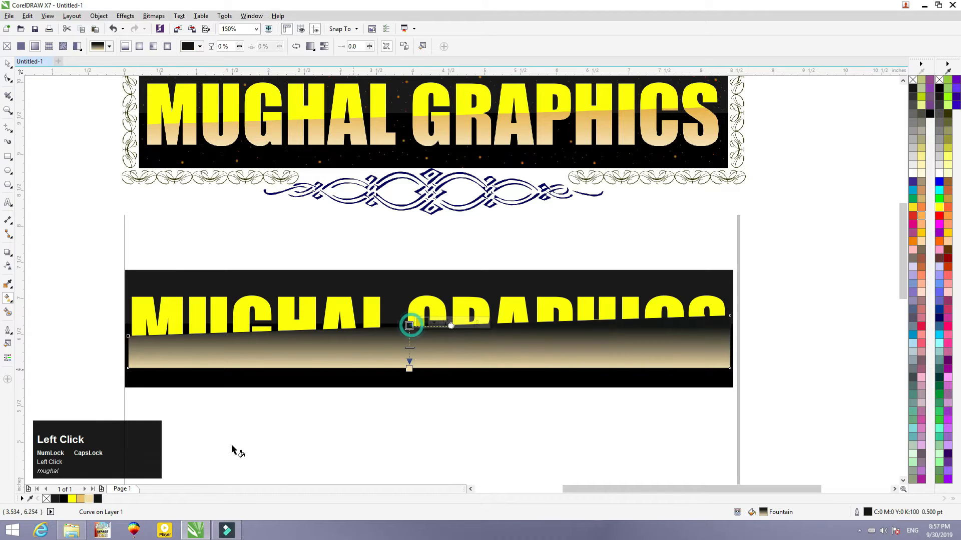
pyautogui.click(81, 499)
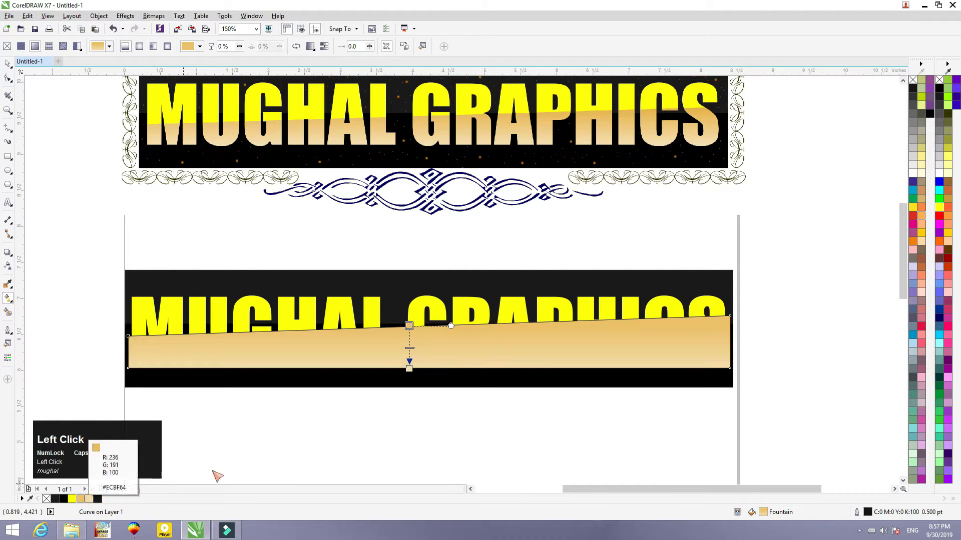
# - Change the gradient's upper colour to orange and remove the slanted shape's outline
pyautogui.click(937, 239)
pyautogui.click(8, 63)
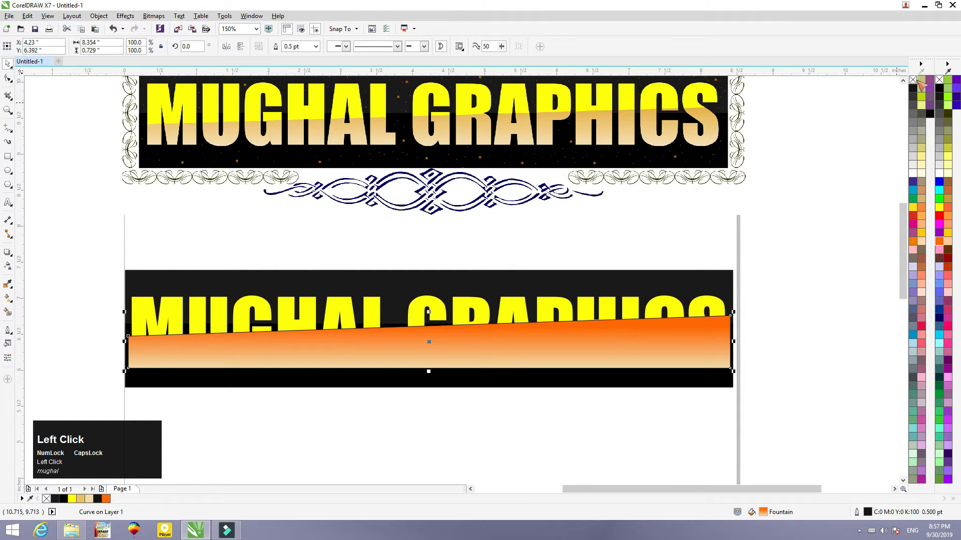
pyautogui.rightClick(914, 81)
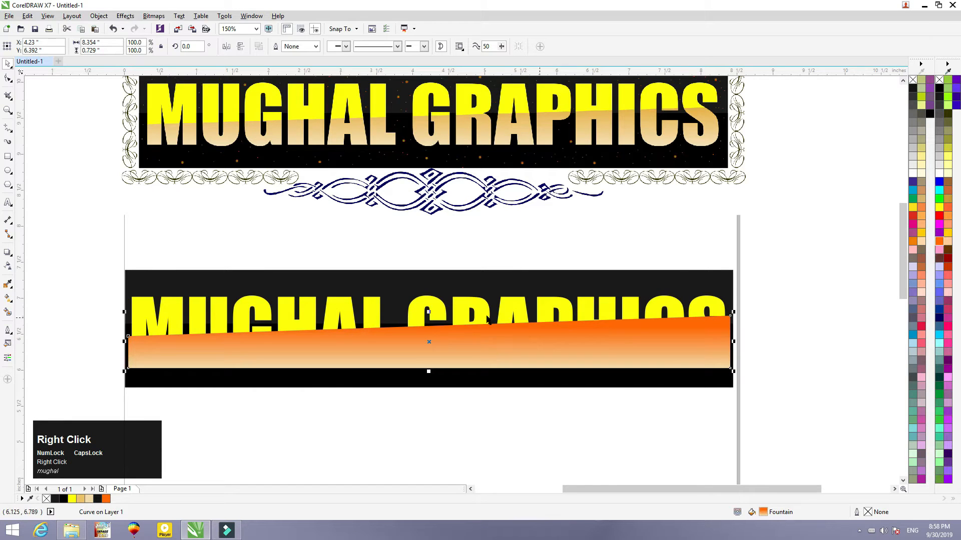
# - PowerClip the orange gradient shape inside the MUGHAL GRAPHICS lettering
pyautogui.rightClick(384, 342)
pyautogui.click(411, 90)
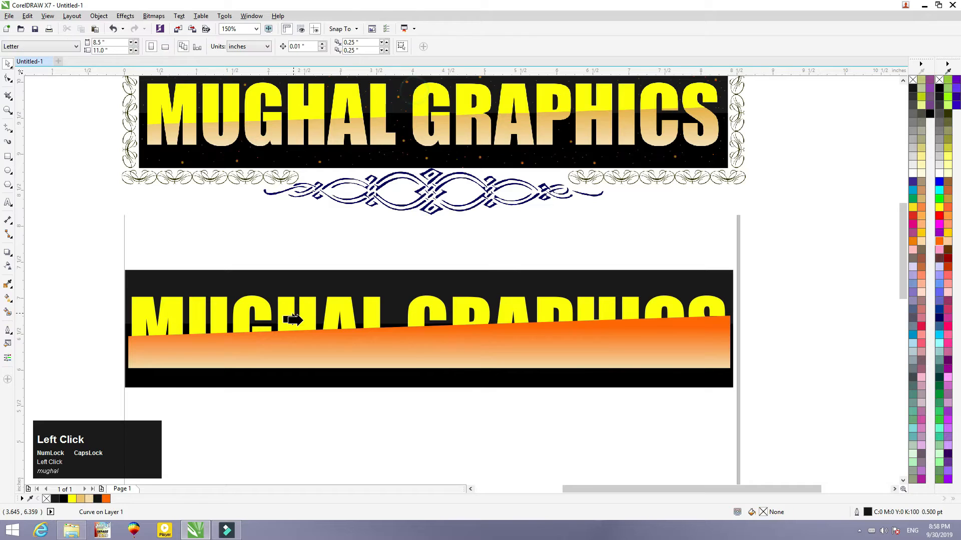
pyautogui.click(306, 318)
pyautogui.click(325, 425)
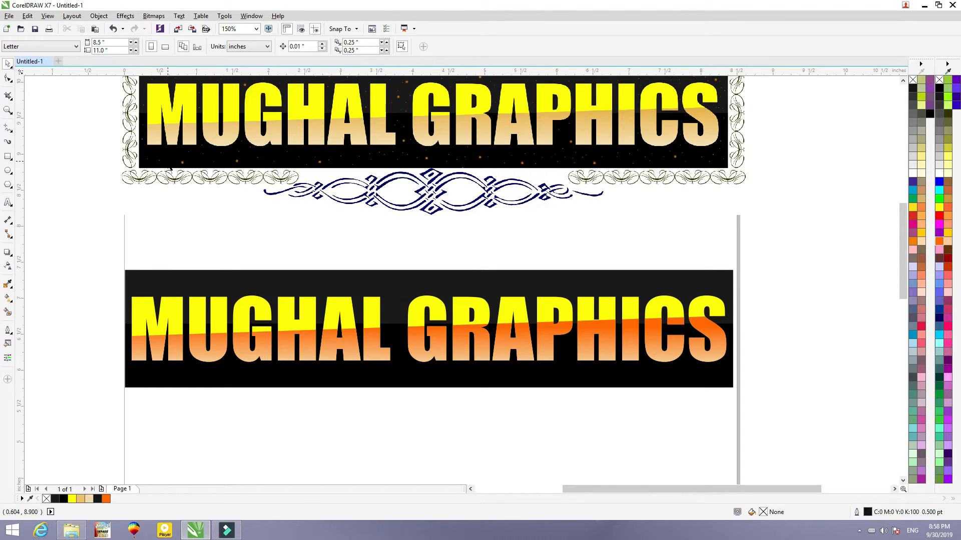
# - Draw a small circle about 0.08 inch across near the dark background's upper-left corner, modelled on the reference's glowing dots
pyautogui.scroll(7, 171, 169)
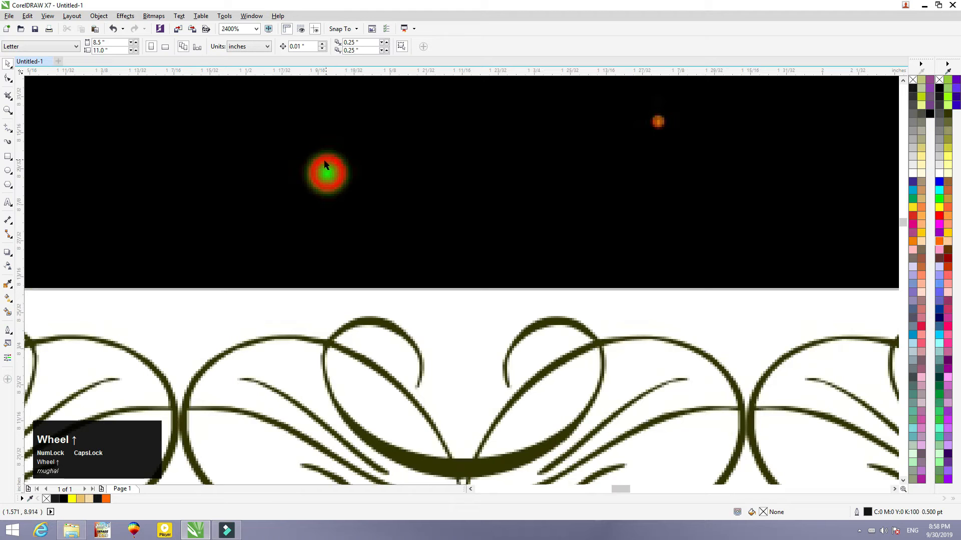
pyautogui.scroll(-7, 326, 166)
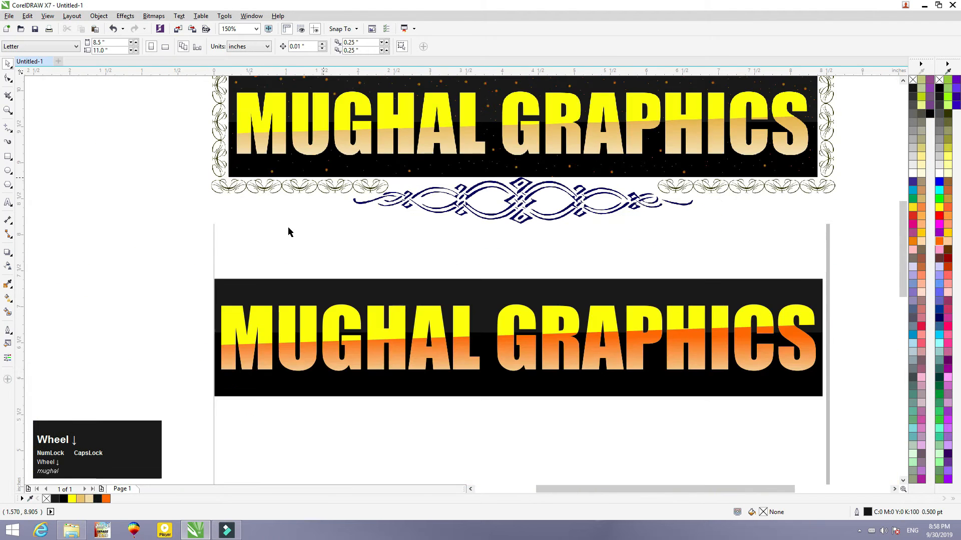
pyautogui.scroll(4, 261, 283)
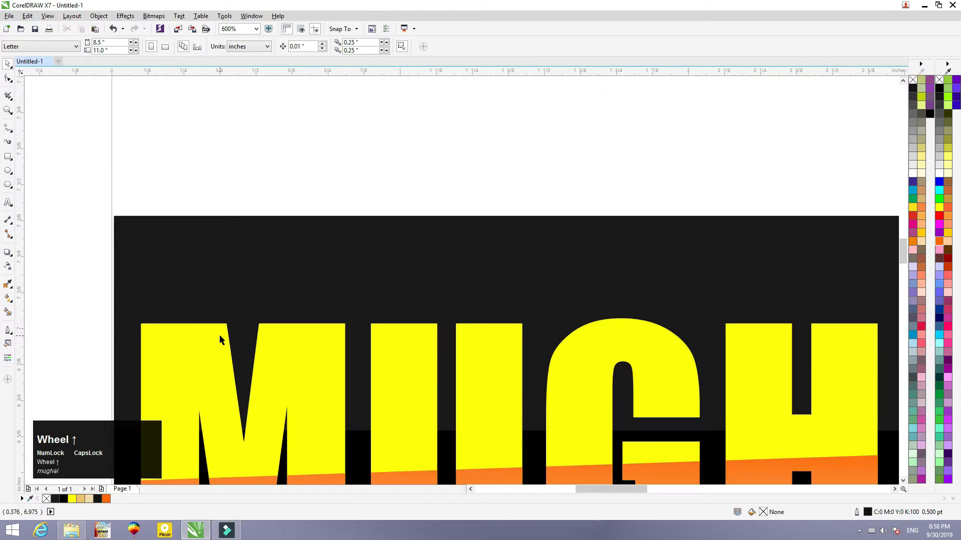
pyautogui.click(8, 171)
pyautogui.moveTo(148, 246); pyautogui.dragTo(174, 271)
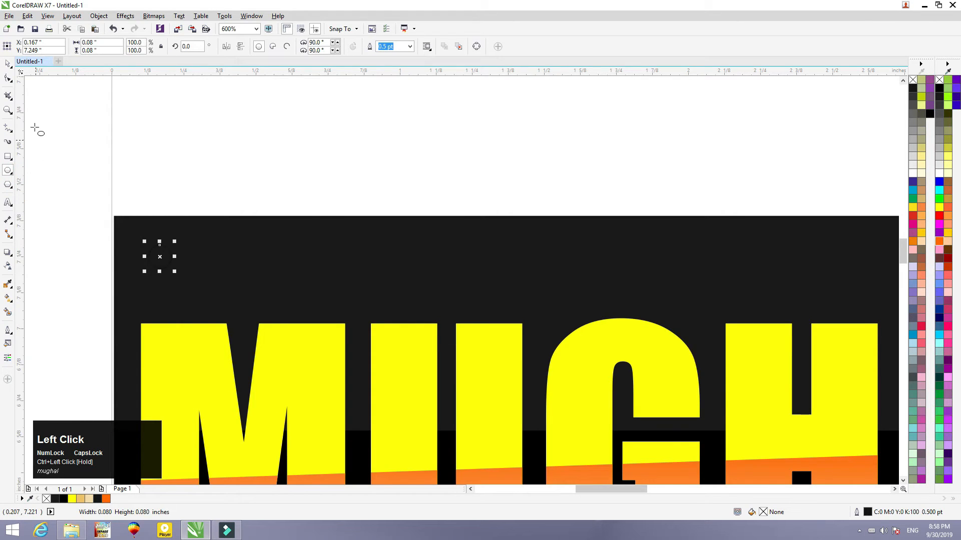
pyautogui.click(8, 63)
# - Fill the small circle with an elliptical fountain fill, yellow at the centre and red at the edge
pyautogui.scroll(2, 128, 264)
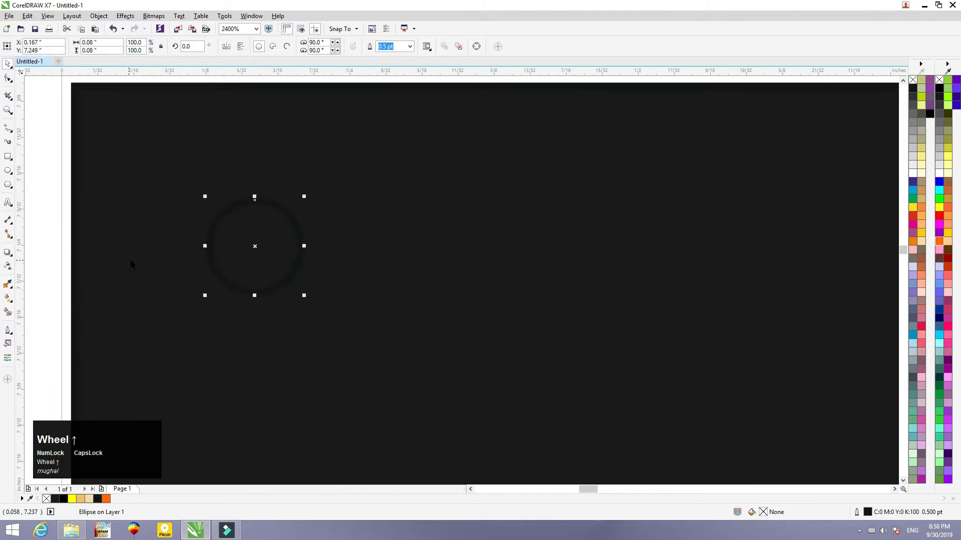
pyautogui.click(11, 301)
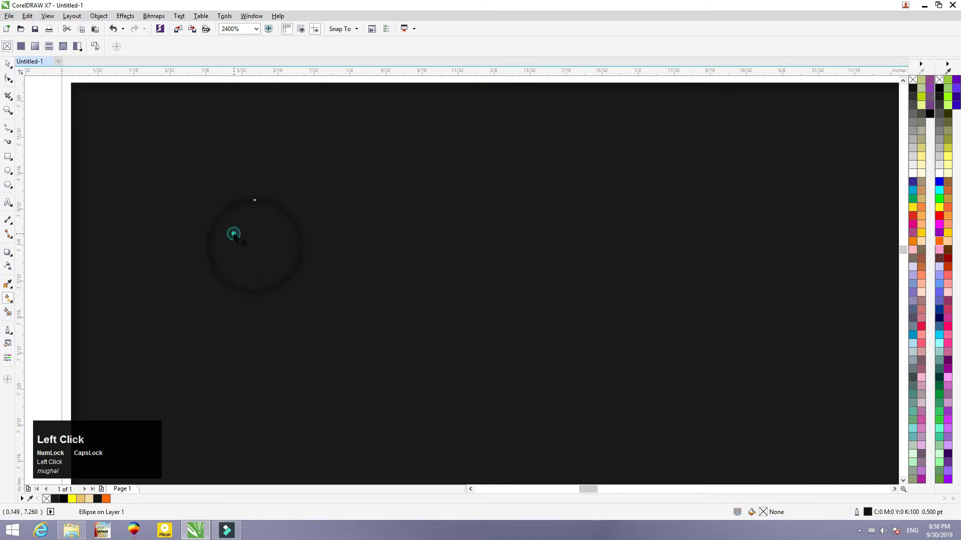
pyautogui.click(36, 47)
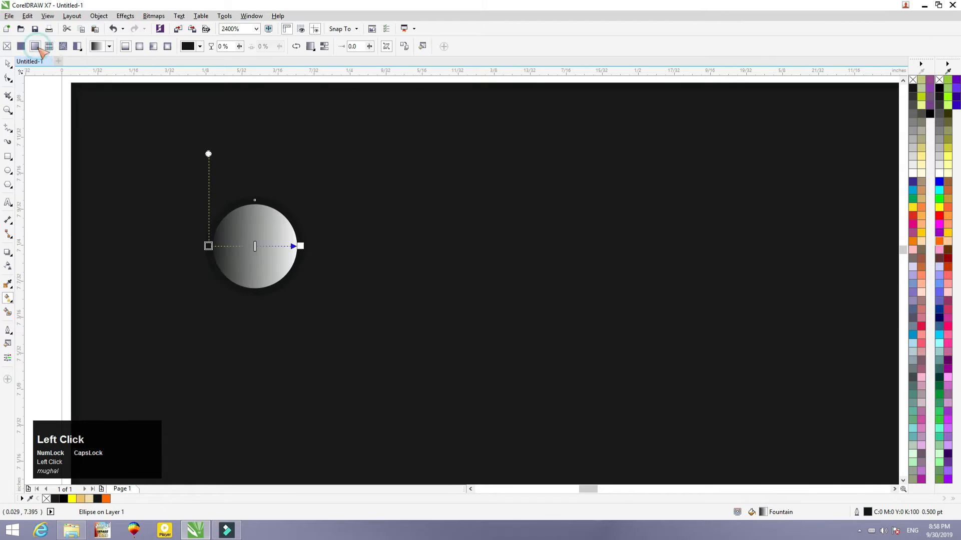
pyautogui.click(143, 47)
pyautogui.click(255, 246)
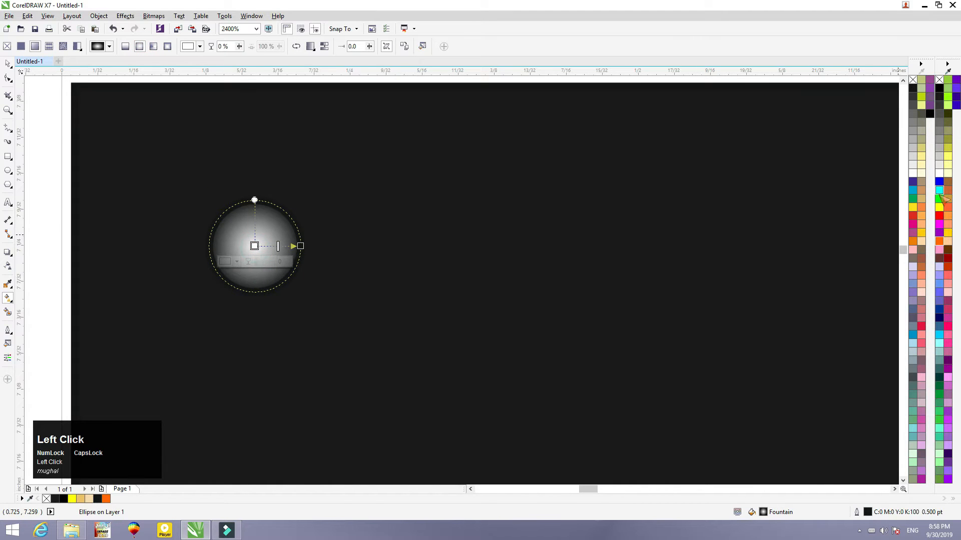
pyautogui.click(940, 206)
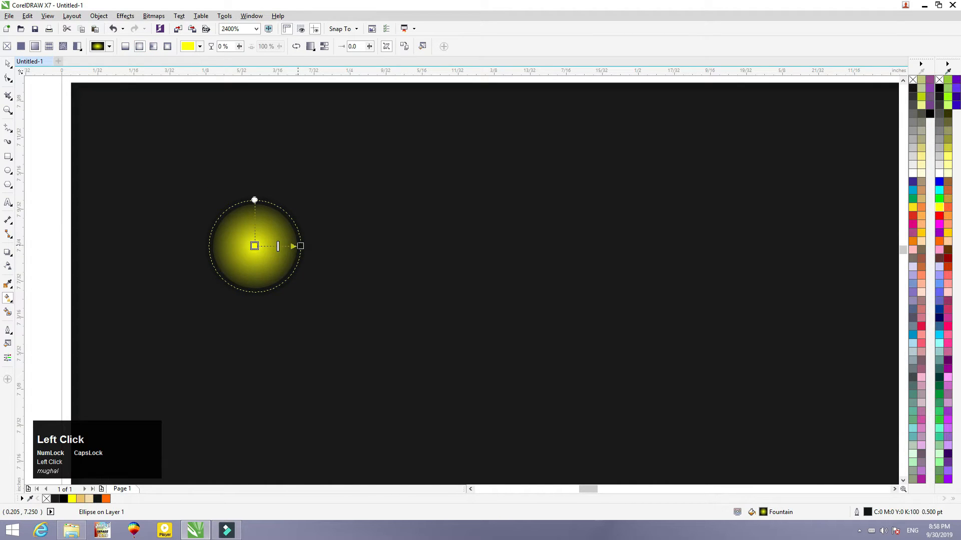
pyautogui.click(299, 246)
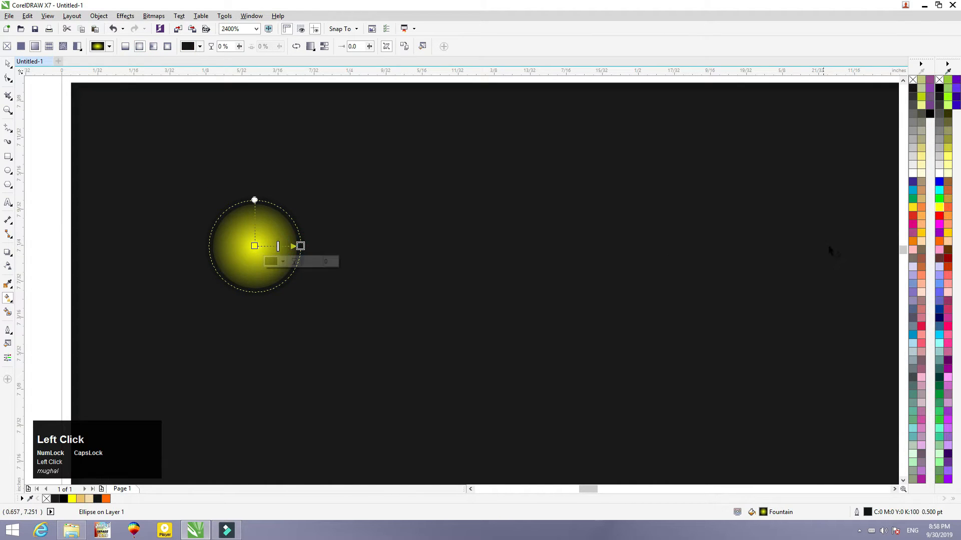
pyautogui.click(939, 216)
# - Remove the circle's outline and move it slightly, to about X 0.179, Y 7.253 inches
pyautogui.click(8, 63)
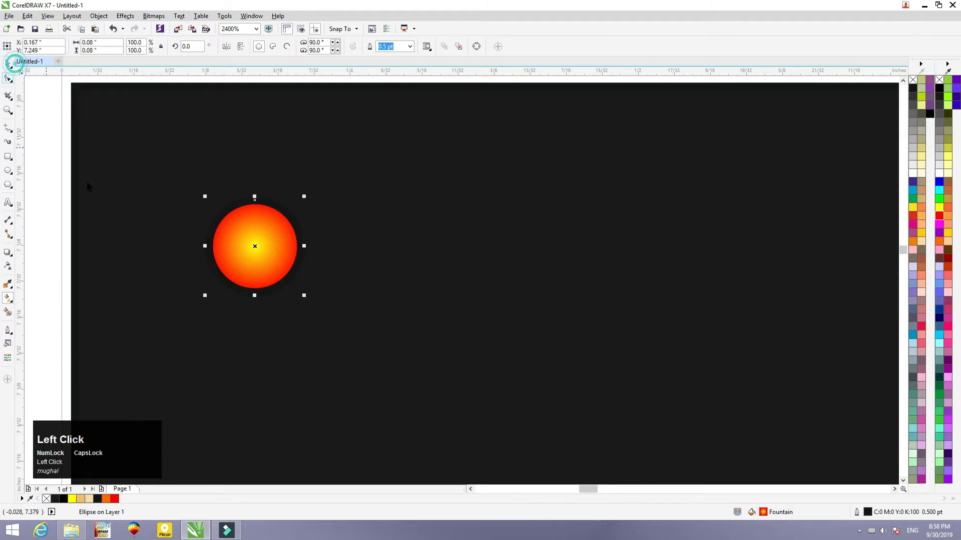
pyautogui.rightClick(912, 82)
pyautogui.moveTo(273, 240)
pyautogui.mouseDown()
pyautogui.moveTo(360, 240)
pyautogui.moveTo(287, 236)
pyautogui.mouseUp()
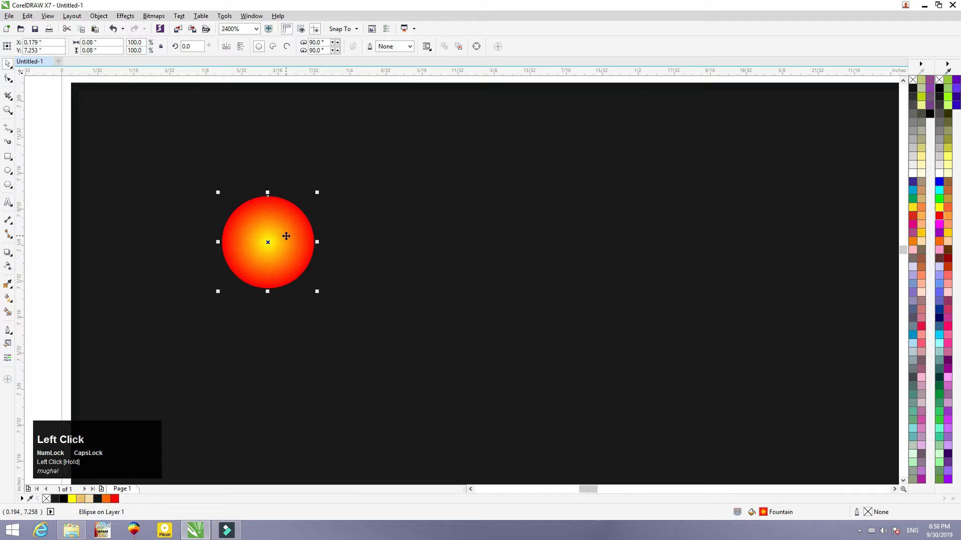
# - Copy the gradient circle and paste a duplicate exactly on top of it
pyautogui.rightClick(287, 236)
pyautogui.click(310, 337)
pyautogui.click(240, 242)
pyautogui.rightClick(243, 243)
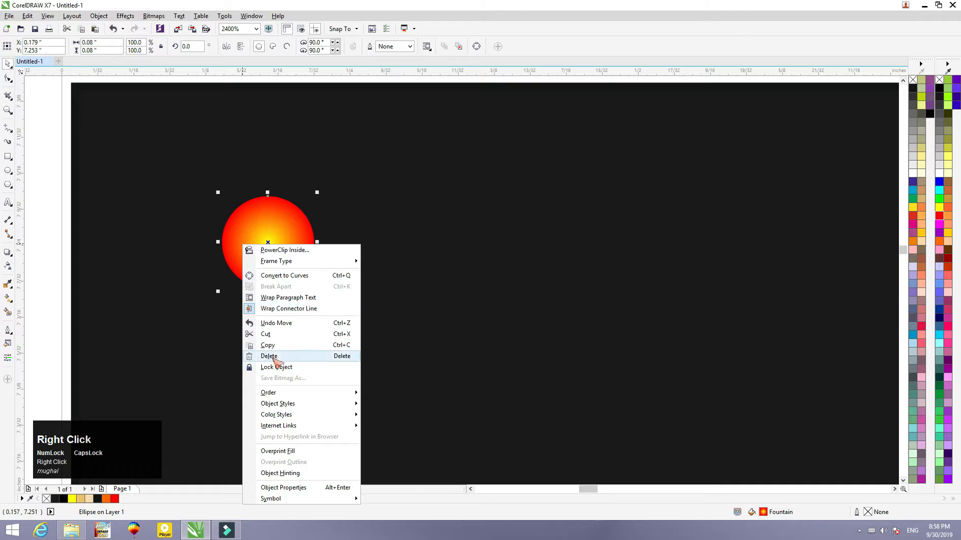
pyautogui.rightClick(54, 300)
pyautogui.click(79, 360)
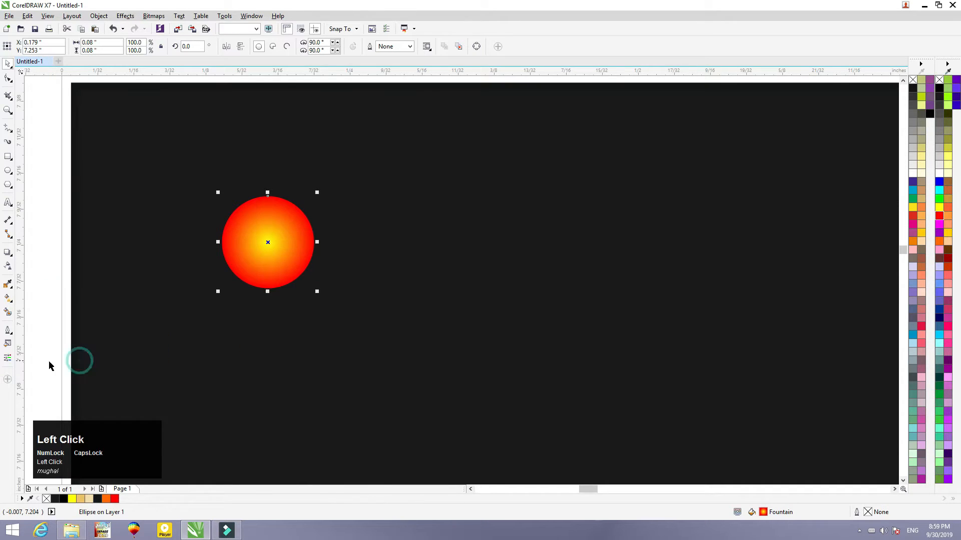
pyautogui.moveTo(241, 267); pyautogui.dragTo(298, 307)
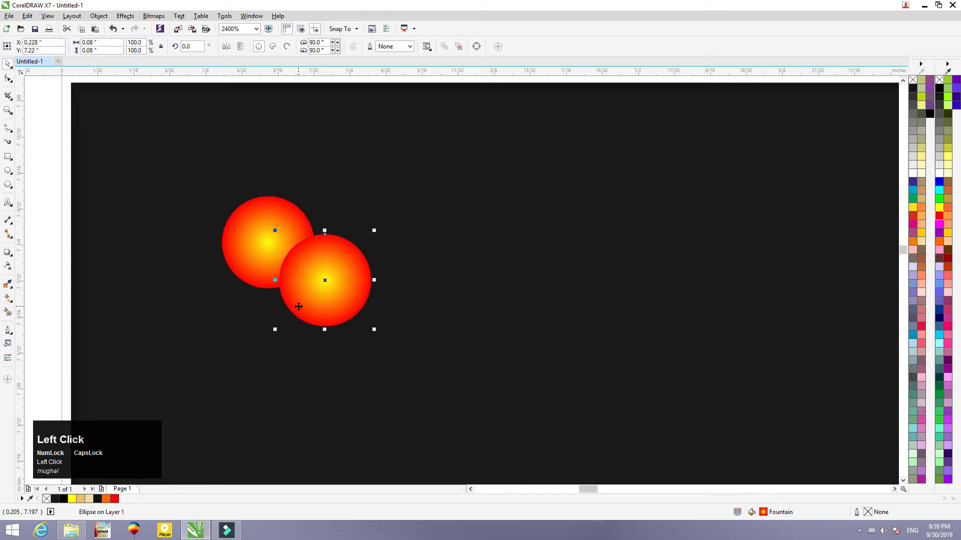
pyautogui.hotkey('ctrl', 'z')
# - Convert the top circle to a 300 dpi RGB bitmap with anti-aliasing and a transparent background
pyautogui.click(153, 16)
pyautogui.click(159, 25)
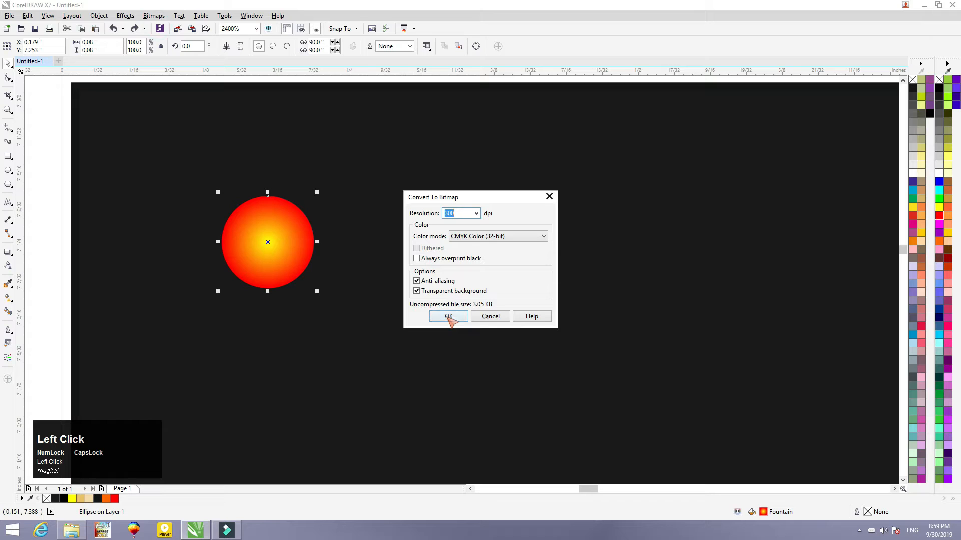
pyautogui.click(545, 237)
pyautogui.click(476, 274)
pyautogui.click(453, 314)
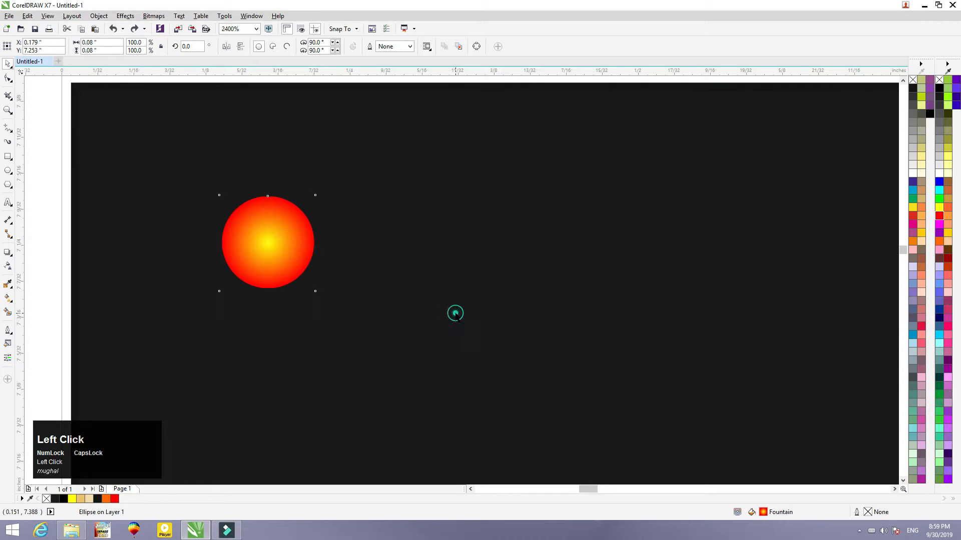
# - Apply a Gaussian blur with a 4.0-pixel radius to the bitmap circle
pyautogui.click(150, 16)
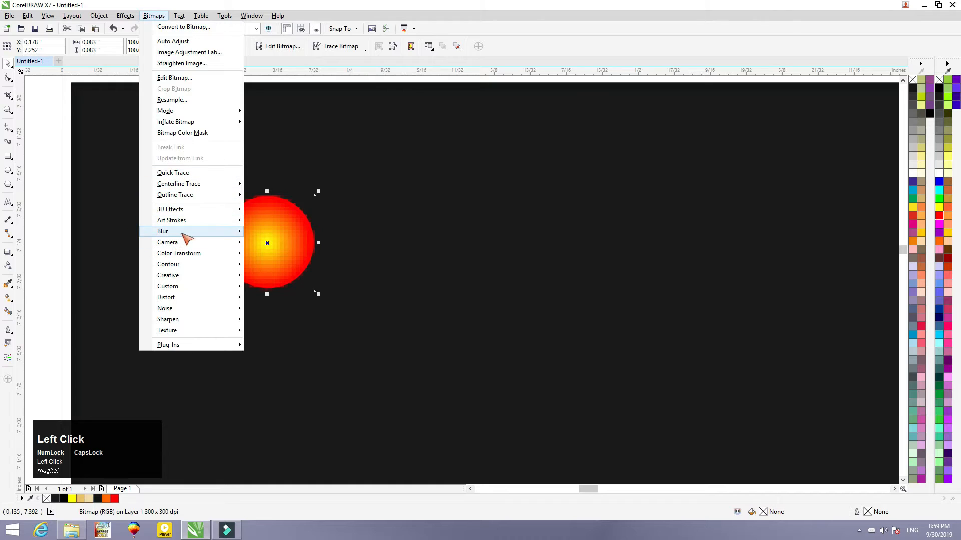
pyautogui.moveTo(186, 239)
pyautogui.click(267, 245)
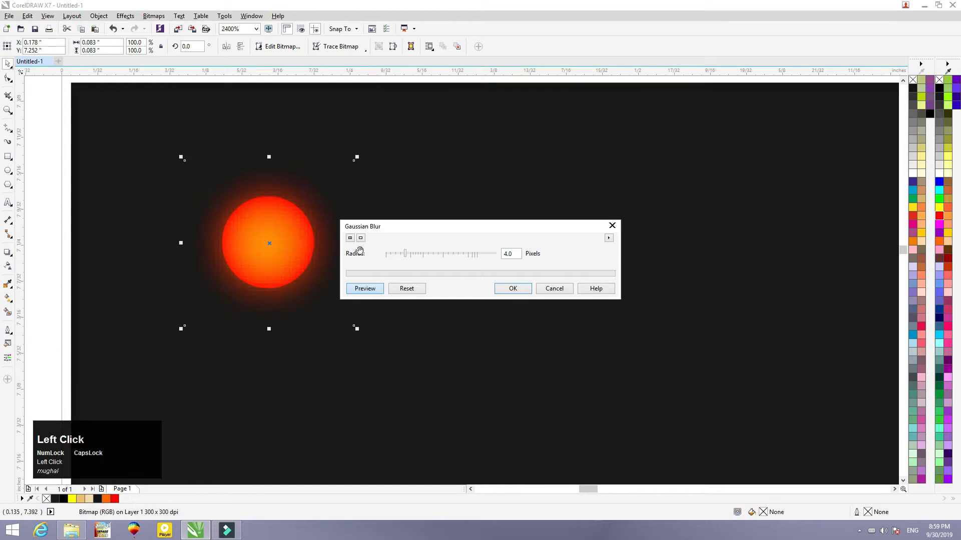
pyautogui.click(502, 290)
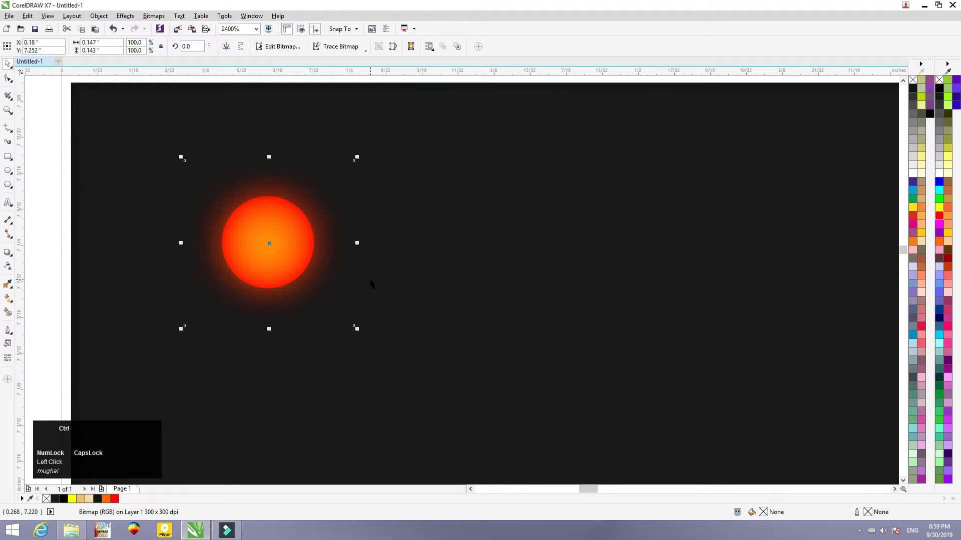
# - Send the blurred bitmap behind the sharp gradient circle and group the two as one glowing dot
pyautogui.hotkey('ctrl', 'pagedown')
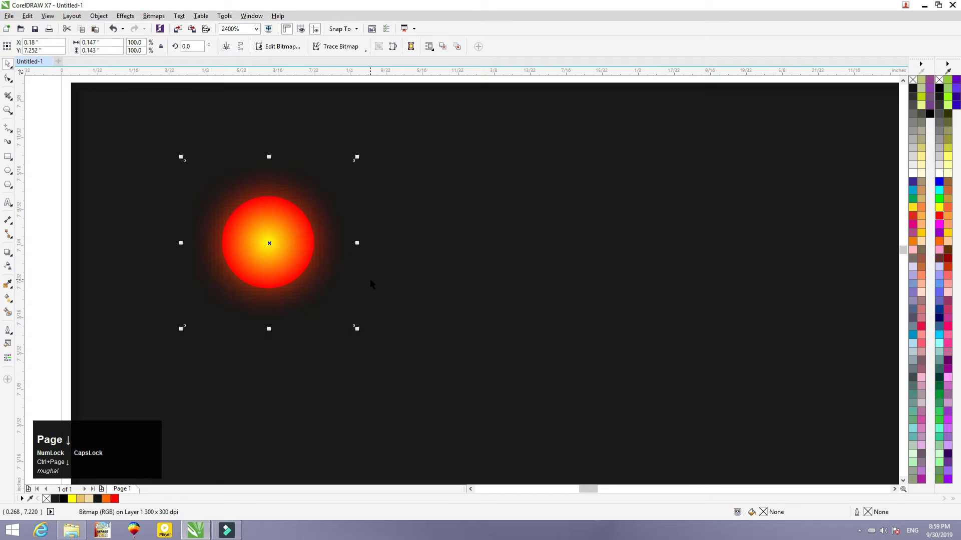
pyautogui.moveTo(40, 129); pyautogui.dragTo(432, 373)
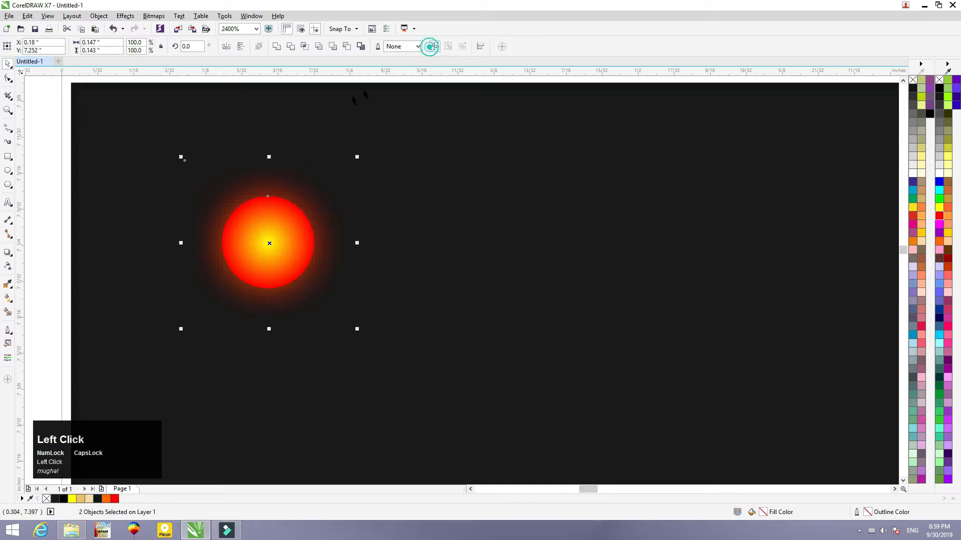
pyautogui.click(435, 46)
# - Scale the glowing dot to about 80.8% and scatter copies on the background above and below the MUGHAL lettering
pyautogui.scroll(-2, 258, 136)
pyautogui.scroll(-1, 255, 190)
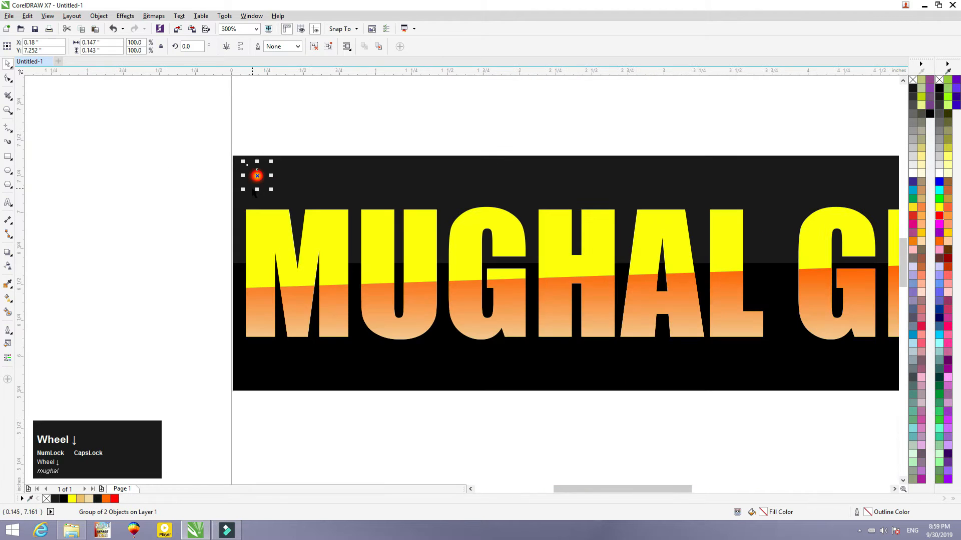
pyautogui.click(275, 124)
pyautogui.click(259, 176)
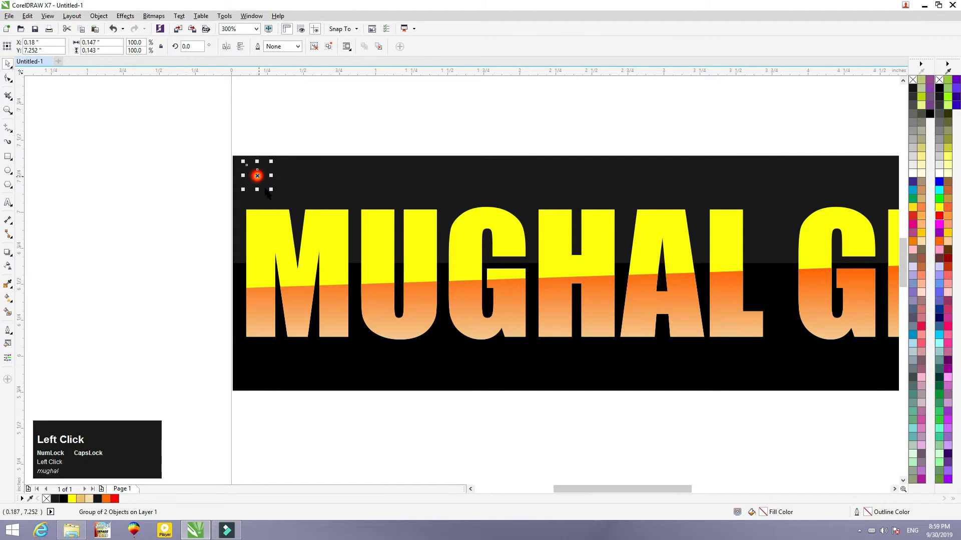
pyautogui.moveTo(271, 190)
pyautogui.mouseDown()
pyautogui.moveTo(254, 174)
pyautogui.moveTo(423, 175)
pyautogui.moveTo(550, 198)
pyautogui.mouseUp()
pyautogui.click(194, 195)
pyautogui.press('space')
pyautogui.press('space')
pyautogui.moveTo(486, 185)
pyautogui.mouseDown()
pyautogui.moveTo(754, 194)
pyautogui.moveTo(785, 256)
pyautogui.moveTo(785, 349)
pyautogui.moveTo(688, 370)
pyautogui.moveTo(381, 370)
pyautogui.mouseUp()
pyautogui.press('space')
pyautogui.press('space')
pyautogui.press('space')
pyautogui.press('space')
pyautogui.press('space')
pyautogui.press('space')
pyautogui.press('space')
pyautogui.press('space')
# - Scatter further copies of the glowing dot above, below and between the GRAPHICS letters
pyautogui.moveTo(381, 370)
pyautogui.mouseDown()
pyautogui.moveTo(350, 368)
pyautogui.moveTo(365, 167)
pyautogui.moveTo(790, 214)
pyautogui.moveTo(806, 200)
pyautogui.mouseUp()
pyautogui.press('space')
pyautogui.press('space')
pyautogui.moveTo(806, 201)
pyautogui.mouseDown()
pyautogui.moveTo(863, 180)
pyautogui.moveTo(907, 184)
pyautogui.moveTo(606, 367)
pyautogui.moveTo(739, 367)
pyautogui.moveTo(777, 340)
pyautogui.moveTo(792, 298)
pyautogui.moveTo(788, 206)
pyautogui.moveTo(606, 182)
pyautogui.mouseUp()
pyautogui.press('space')
pyautogui.press('space')
pyautogui.press('space')
pyautogui.press('space')
pyautogui.press('space')
pyautogui.press('space')
pyautogui.moveTo(606, 182)
pyautogui.mouseDown()
pyautogui.moveTo(782, 174)
pyautogui.moveTo(851, 187)
pyautogui.moveTo(903, 271)
pyautogui.moveTo(888, 283)
pyautogui.moveTo(898, 308)
pyautogui.moveTo(893, 322)
pyautogui.moveTo(877, 325)
pyautogui.moveTo(742, 180)
pyautogui.moveTo(683, 195)
pyautogui.moveTo(581, 181)
pyautogui.moveTo(632, 213)
pyautogui.moveTo(641, 283)
pyautogui.moveTo(627, 357)
pyautogui.moveTo(737, 369)
pyautogui.moveTo(551, 365)
pyautogui.mouseUp()
pyautogui.press('space')
pyautogui.press('space')
pyautogui.press('space')
pyautogui.press('space')
pyautogui.press('space')
pyautogui.press('space')
pyautogui.scroll(1, 553, 373)
pyautogui.scroll(4, 561, 382)
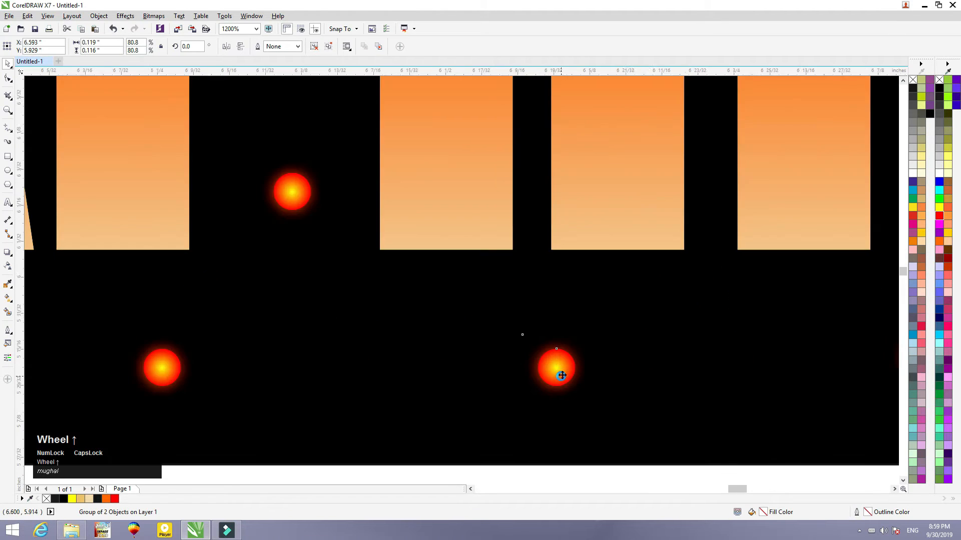
pyautogui.keyDown('shift'); pyautogui.click(688, 206); pyautogui.keyUp('shift')
pyautogui.click(537, 176)
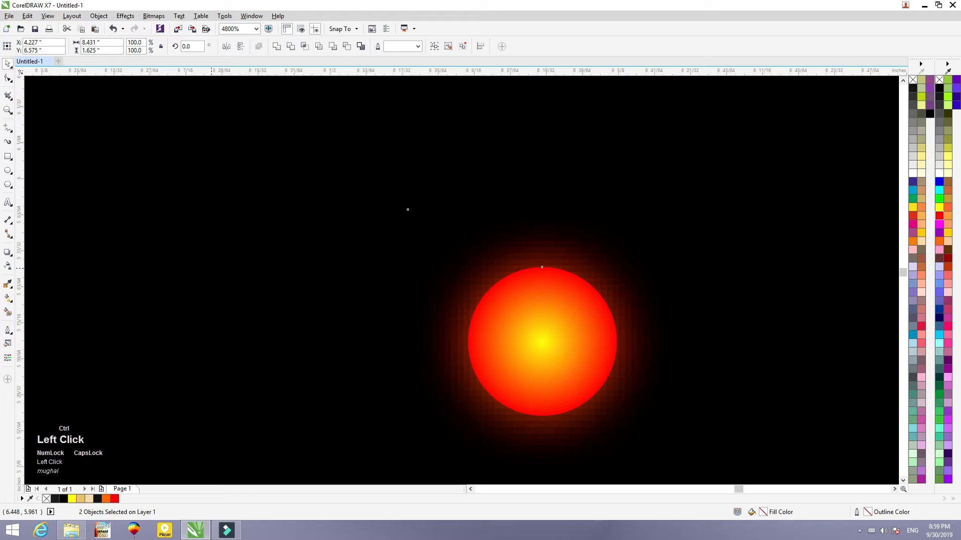
pyautogui.hotkey('ctrl', 'a')
pyautogui.scroll(-1, 408, 209)
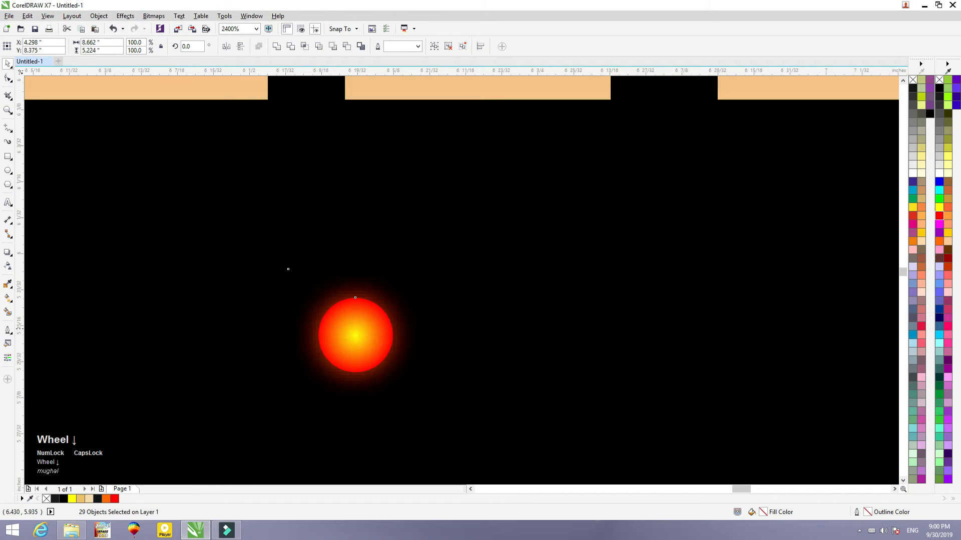
pyautogui.click(308, 193)
pyautogui.scroll(-3, 311, 198)
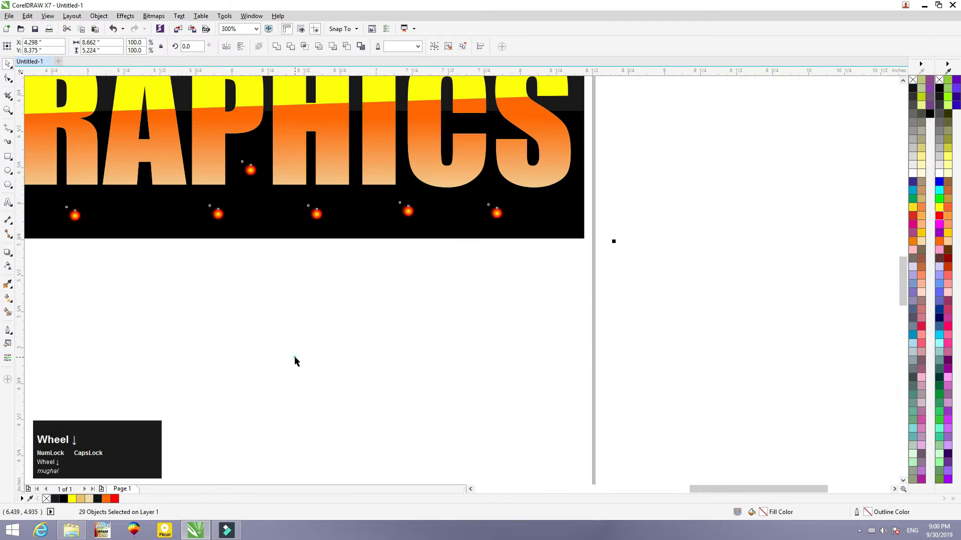
pyautogui.click(295, 357)
# - Shrink the glowing dot below the H of GRAPHICS about its centre to about 0.04 inch across
pyautogui.scroll(2, 302, 211)
pyautogui.keyDown('shift'); pyautogui.click(354, 224); pyautogui.keyUp('shift')
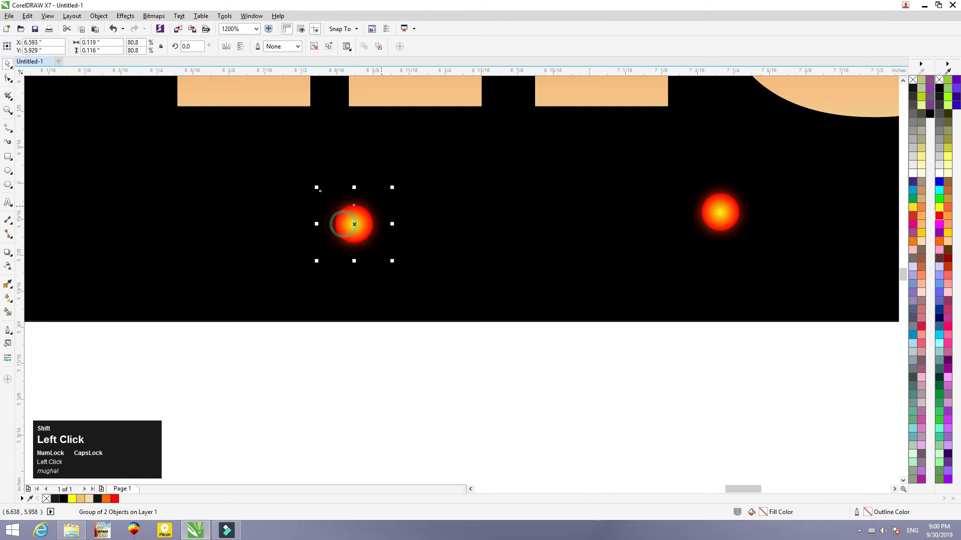
pyautogui.moveTo(392, 187); pyautogui.dragTo(369, 210)
# - Scatter copies of the small glowing dot along the black area below the A, P and H of GRAPHICS and over the A
pyautogui.press('F4')
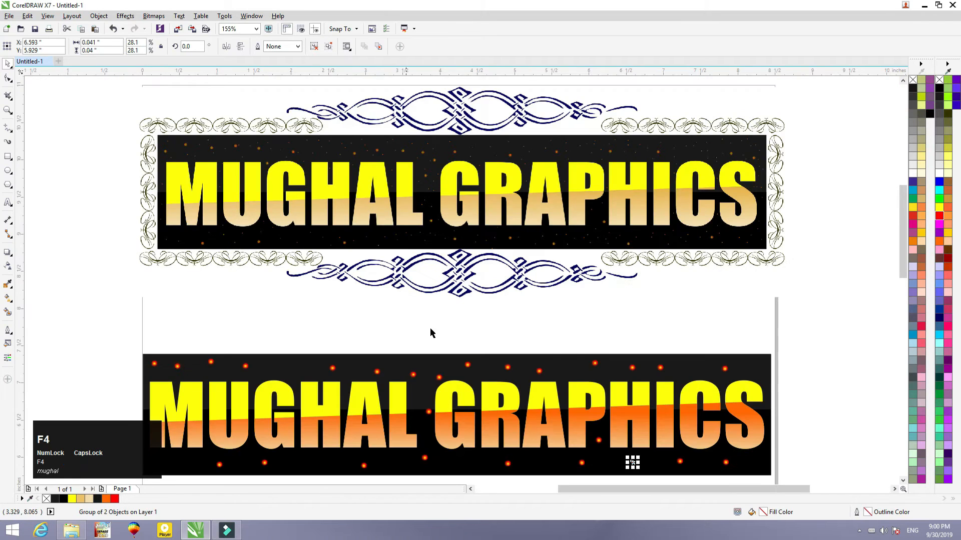
pyautogui.scroll(2, 638, 481)
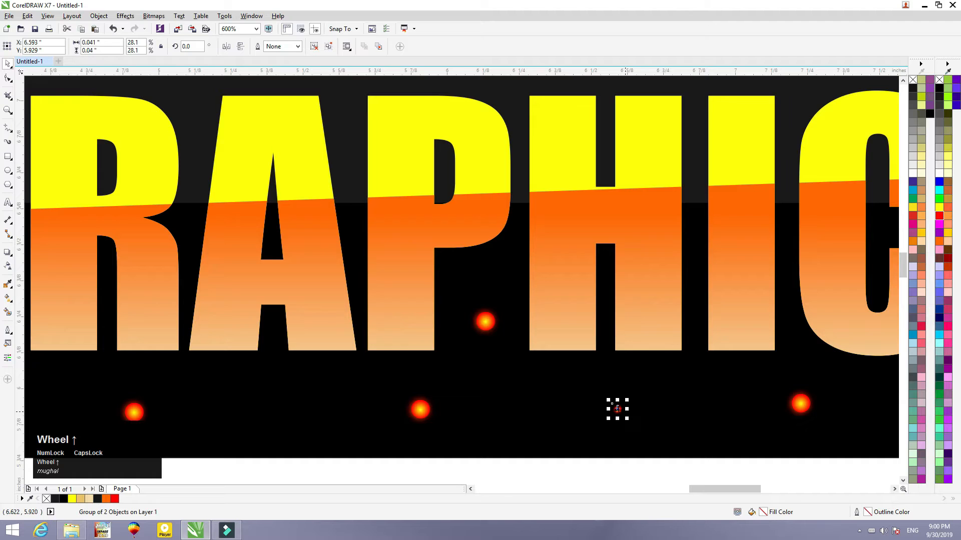
pyautogui.press('space')
pyautogui.press('space')
pyautogui.press('space')
pyautogui.press('space')
pyautogui.press('space')
pyautogui.press('space')
pyautogui.press('space')
pyautogui.moveTo(617, 409)
pyautogui.mouseDown()
pyautogui.moveTo(558, 407)
pyautogui.moveTo(497, 383)
pyautogui.moveTo(578, 426)
pyautogui.moveTo(635, 434)
pyautogui.moveTo(645, 390)
pyautogui.moveTo(536, 412)
pyautogui.moveTo(495, 437)
pyautogui.moveTo(466, 406)
pyautogui.moveTo(399, 370)
pyautogui.moveTo(376, 426)
pyautogui.moveTo(402, 437)
pyautogui.moveTo(417, 425)
pyautogui.moveTo(457, 304)
pyautogui.moveTo(500, 261)
pyautogui.moveTo(424, 348)
pyautogui.moveTo(337, 398)
pyautogui.moveTo(277, 414)
pyautogui.moveTo(324, 391)
pyautogui.moveTo(311, 242)
pyautogui.moveTo(286, 220)
pyautogui.moveTo(276, 149)
pyautogui.moveTo(264, 146)
pyautogui.moveTo(234, 219)
pyautogui.mouseUp()
pyautogui.press('space')
pyautogui.press('space')
pyautogui.press('space')
pyautogui.press('space')
pyautogui.press('space')
pyautogui.press('space')
pyautogui.press('space')
pyautogui.press('space')
pyautogui.press('space')
pyautogui.press('space')
pyautogui.press('space')
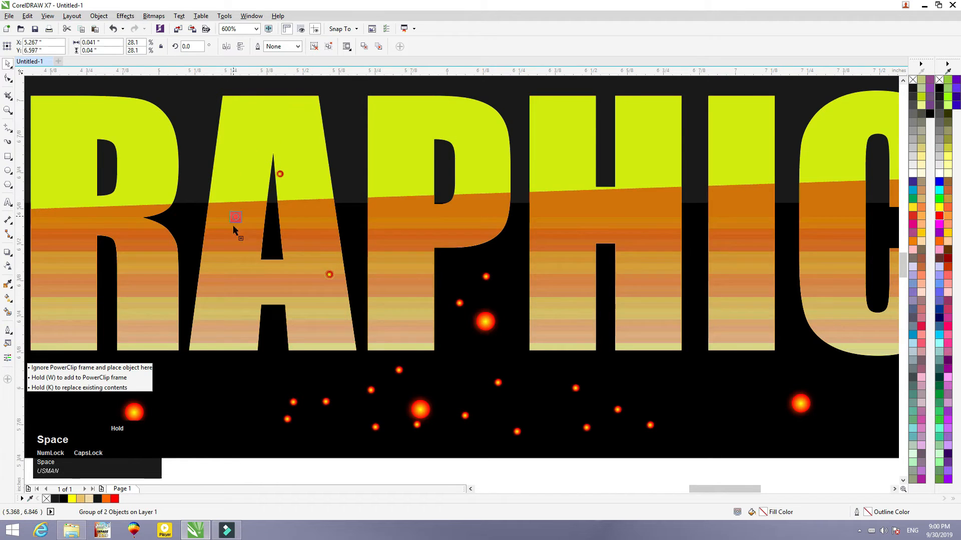
# - Scatter more small glowing dots over the R of GRAPHICS and in the black area beneath the R and A
pyautogui.moveTo(221, 290)
pyautogui.mouseDown()
pyautogui.moveTo(147, 289)
pyautogui.moveTo(138, 255)
pyautogui.moveTo(153, 179)
pyautogui.moveTo(138, 153)
pyautogui.moveTo(89, 123)
pyautogui.moveTo(61, 162)
pyautogui.moveTo(49, 274)
pyautogui.moveTo(160, 301)
pyautogui.moveTo(202, 421)
pyautogui.moveTo(237, 426)
pyautogui.moveTo(246, 383)
pyautogui.moveTo(304, 379)
pyautogui.mouseUp()
pyautogui.press('space')
pyautogui.press('space')
pyautogui.press('space')
pyautogui.press('space')
pyautogui.press('space')
pyautogui.press('space')
pyautogui.press('space')
pyautogui.moveTo(304, 379)
pyautogui.mouseDown()
pyautogui.moveTo(244, 372)
pyautogui.moveTo(69, 399)
pyautogui.moveTo(61, 376)
pyautogui.moveTo(153, 374)
pyautogui.moveTo(171, 433)
pyautogui.mouseUp()
pyautogui.press('space')
pyautogui.press('space')
pyautogui.press('space')
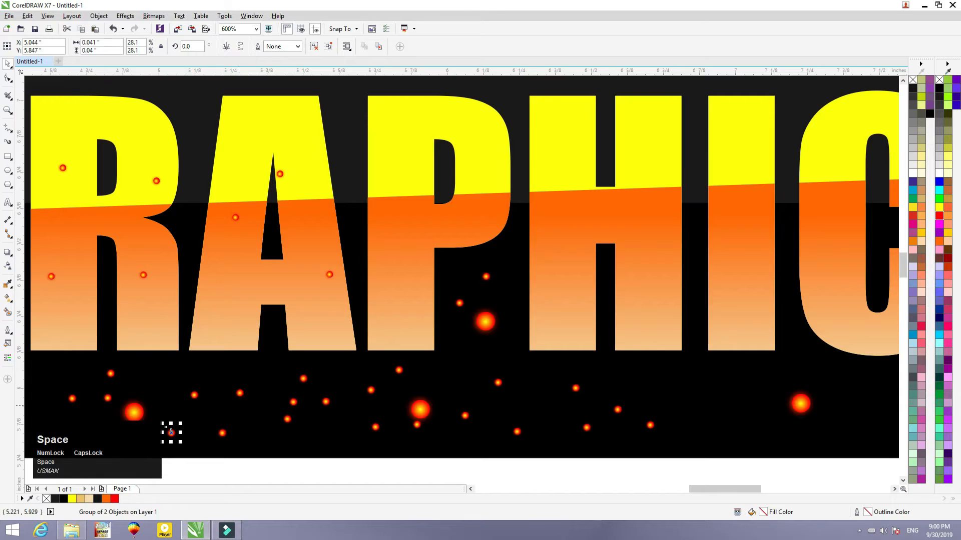
# - Scatter small glowing dots over the H, I and C of GRAPHICS
pyautogui.scroll(-1, 171, 433)
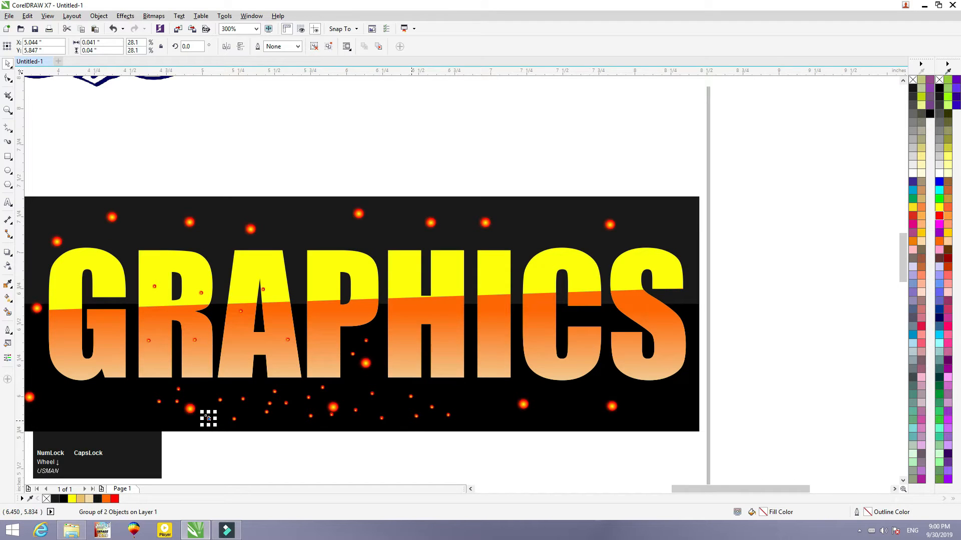
pyautogui.moveTo(416, 417)
pyautogui.mouseDown()
pyautogui.moveTo(413, 275)
pyautogui.moveTo(426, 316)
pyautogui.moveTo(431, 307)
pyautogui.mouseUp()
pyautogui.press('space')
pyautogui.press('space')
pyautogui.press('space')
pyautogui.moveTo(431, 307); pyautogui.dragTo(444, 264)
pyautogui.moveTo(449, 341)
pyautogui.mouseDown()
pyautogui.moveTo(453, 361)
pyautogui.moveTo(492, 360)
pyautogui.moveTo(496, 273)
pyautogui.moveTo(565, 276)
pyautogui.moveTo(583, 293)
pyautogui.moveTo(565, 265)
pyautogui.moveTo(545, 265)
pyautogui.moveTo(549, 359)
pyautogui.moveTo(578, 364)
pyautogui.mouseUp()
pyautogui.press('space')
pyautogui.press('space')
pyautogui.press('space')
pyautogui.press('space')
pyautogui.press('space')
pyautogui.press('space')
# - Scatter copies of the small glowing dot over the S of GRAPHICS
pyautogui.moveTo(611, 332)
pyautogui.mouseDown()
pyautogui.moveTo(657, 272)
pyautogui.moveTo(640, 265)
pyautogui.moveTo(623, 276)
pyautogui.moveTo(673, 352)
pyautogui.mouseUp()
pyautogui.press('space')
pyautogui.press('space')
pyautogui.press('space')
pyautogui.press('space')
# - Scatter small glowing dots along the black area beneath the C and S of GRAPHICS
pyautogui.moveTo(673, 352)
pyautogui.mouseDown()
pyautogui.moveTo(659, 375)
pyautogui.moveTo(637, 368)
pyautogui.moveTo(668, 408)
pyautogui.mouseUp()
pyautogui.press('space')
pyautogui.press('space')
pyautogui.moveTo(668, 409); pyautogui.dragTo(672, 399)
pyautogui.moveTo(590, 420); pyautogui.dragTo(597, 422)
pyautogui.press('space')
pyautogui.moveTo(598, 421); pyautogui.dragTo(636, 420)
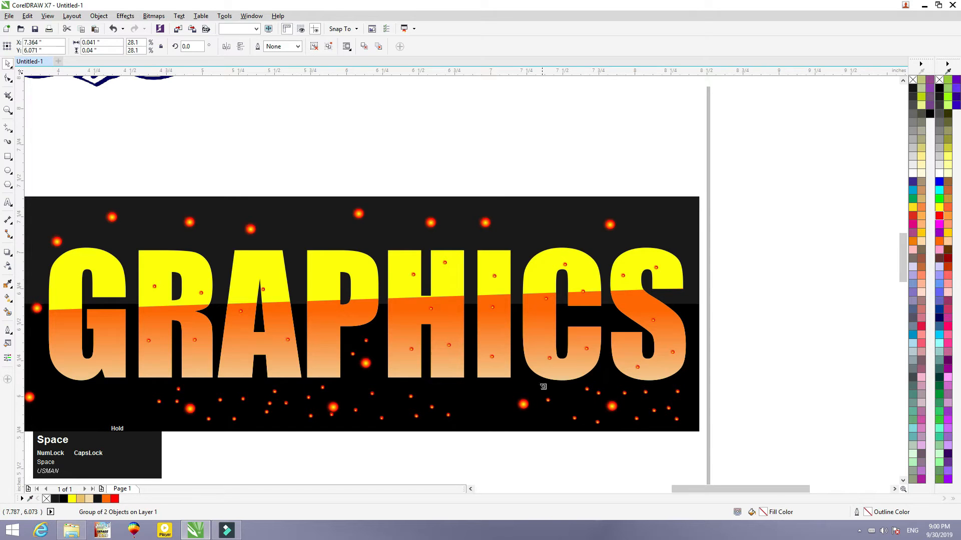
# - Place small glowing dots below the C of GRAPHICS and scatter more along the dark area above H, I, C and S
pyautogui.moveTo(465, 403); pyautogui.dragTo(461, 393)
pyautogui.press('space')
pyautogui.moveTo(461, 393)
pyautogui.mouseDown()
pyautogui.moveTo(507, 324)
pyautogui.moveTo(523, 250)
pyautogui.mouseUp()
pyautogui.press('space')
pyautogui.moveTo(523, 249); pyautogui.dragTo(556, 239)
pyautogui.moveTo(635, 235); pyautogui.dragTo(655, 222)
pyautogui.press('space')
pyautogui.moveTo(655, 221)
pyautogui.mouseDown()
pyautogui.moveTo(685, 263)
pyautogui.moveTo(689, 226)
pyautogui.mouseUp()
pyautogui.press('space')
pyautogui.moveTo(688, 226); pyautogui.dragTo(650, 207)
pyautogui.press('space')
pyautogui.moveTo(591, 244); pyautogui.dragTo(507, 234)
pyautogui.press('space')
# - Scatter small glowing dots along the dark area above the R, A and P of GRAPHICS
pyautogui.moveTo(414, 207); pyautogui.dragTo(398, 220)
pyautogui.press('space')
pyautogui.moveTo(398, 220); pyautogui.dragTo(384, 234)
pyautogui.moveTo(324, 226)
pyautogui.mouseDown()
pyautogui.moveTo(341, 215)
pyautogui.moveTo(300, 216)
pyautogui.moveTo(287, 236)
pyautogui.moveTo(318, 224)
pyautogui.mouseUp()
pyautogui.press('space')
pyautogui.moveTo(251, 244); pyautogui.dragTo(229, 222)
pyautogui.press('space')
# - Scatter small glowing dots over the G of GRAPHICS
pyautogui.moveTo(225, 273)
pyautogui.mouseDown()
pyautogui.moveTo(238, 305)
pyautogui.moveTo(244, 283)
pyautogui.moveTo(267, 266)
pyautogui.moveTo(275, 312)
pyautogui.moveTo(202, 302)
pyautogui.moveTo(199, 274)
pyautogui.moveTo(165, 261)
pyautogui.moveTo(144, 230)
pyautogui.moveTo(145, 218)
pyautogui.moveTo(167, 214)
pyautogui.moveTo(136, 238)
pyautogui.moveTo(135, 258)
pyautogui.moveTo(90, 219)
pyautogui.moveTo(102, 275)
pyautogui.mouseUp()
pyautogui.press('space')
pyautogui.press('space')
pyautogui.press('space')
pyautogui.press('space')
pyautogui.press('space')
pyautogui.moveTo(103, 276); pyautogui.dragTo(109, 307)
pyautogui.moveTo(105, 347)
pyautogui.mouseDown()
pyautogui.moveTo(90, 369)
pyautogui.moveTo(64, 346)
pyautogui.mouseUp()
pyautogui.press('space')
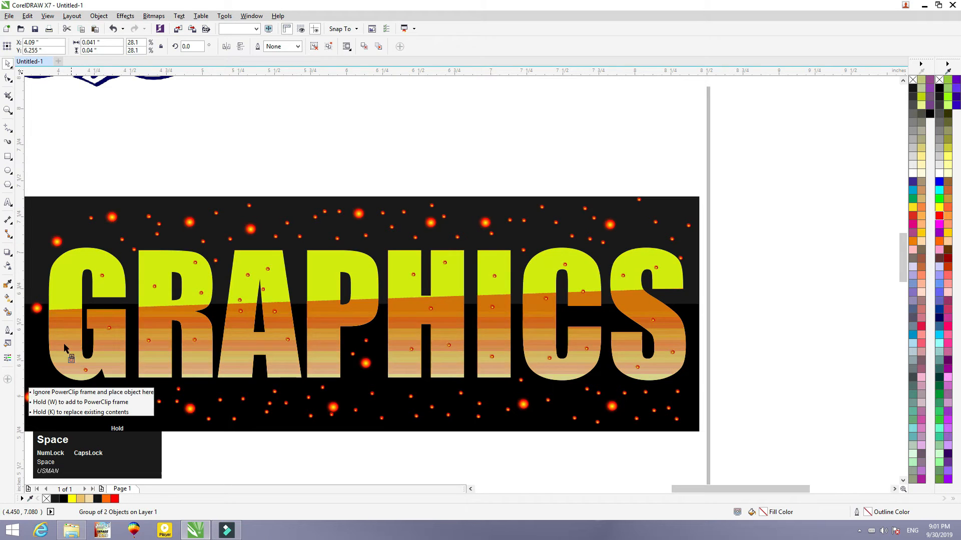
# - Place small glowing dots over the L of MUGHAL and in the gap between the two words
pyautogui.moveTo(70, 260); pyautogui.dragTo(134, 268)
pyautogui.press('space')
pyautogui.moveTo(133, 304)
pyautogui.mouseDown()
pyautogui.moveTo(139, 354)
pyautogui.moveTo(155, 364)
pyautogui.moveTo(168, 285)
pyautogui.moveTo(173, 321)
pyautogui.mouseUp()
pyautogui.press('space')
pyautogui.press('space')
pyautogui.press('space')
pyautogui.press('space')
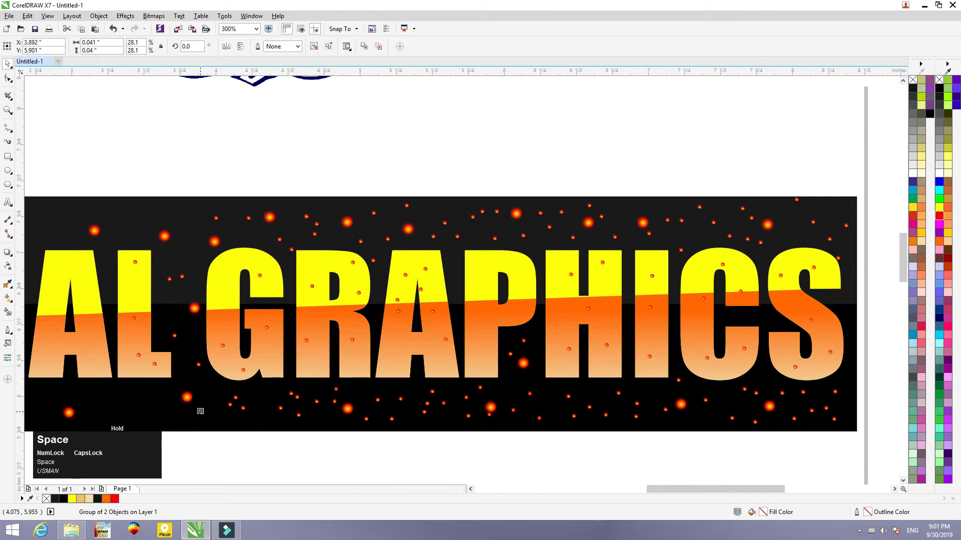
# - Place small glowing dots in the black area beneath the L of MUGHAL
pyautogui.moveTo(123, 402); pyautogui.dragTo(139, 416)
pyautogui.press('space')
pyautogui.moveTo(140, 416); pyautogui.dragTo(169, 420)
pyautogui.press('space')
pyautogui.press('space')
# - Scatter small glowing dots over the second-last letter A of MUGHAL and around the gap after the L
pyautogui.moveTo(133, 395)
pyautogui.mouseDown()
pyautogui.moveTo(99, 347)
pyautogui.moveTo(97, 282)
pyautogui.moveTo(67, 275)
pyautogui.moveTo(60, 355)
pyautogui.moveTo(88, 251)
pyautogui.moveTo(82, 219)
pyautogui.moveTo(158, 219)
pyautogui.moveTo(178, 247)
pyautogui.moveTo(125, 235)
pyautogui.moveTo(170, 255)
pyautogui.mouseUp()
pyautogui.press('space')
pyautogui.press('space')
pyautogui.press('space')
pyautogui.press('space')
pyautogui.press('space')
pyautogui.press('space')
pyautogui.press('space')
pyautogui.press('space')
pyautogui.press('space')
# - Scatter small glowing dots along the dark area above the M and U of MUGHAL
pyautogui.moveTo(168, 300)
pyautogui.mouseDown()
pyautogui.moveTo(125, 317)
pyautogui.moveTo(16, 311)
pyautogui.moveTo(24, 351)
pyautogui.moveTo(121, 236)
pyautogui.mouseUp()
pyautogui.press('space')
pyautogui.press('space')
pyautogui.press('space')
pyautogui.press('space')
pyautogui.press('space')
pyautogui.press('space')
pyautogui.press('space')
# - Scatter small glowing dots along the dark area above the G, H and A of MUGHAL
pyautogui.moveTo(144, 207)
pyautogui.mouseDown()
pyautogui.moveTo(175, 211)
pyautogui.moveTo(176, 244)
pyautogui.moveTo(145, 234)
pyautogui.moveTo(210, 224)
pyautogui.moveTo(205, 205)
pyautogui.moveTo(244, 210)
pyautogui.moveTo(244, 239)
pyautogui.moveTo(303, 230)
pyautogui.mouseUp()
pyautogui.press('space')
pyautogui.press('space')
pyautogui.press('space')
pyautogui.press('space')
pyautogui.press('space')
pyautogui.press('space')
pyautogui.moveTo(372, 225)
pyautogui.mouseDown()
pyautogui.moveTo(405, 239)
pyautogui.moveTo(362, 214)
pyautogui.moveTo(330, 212)
pyautogui.mouseUp()
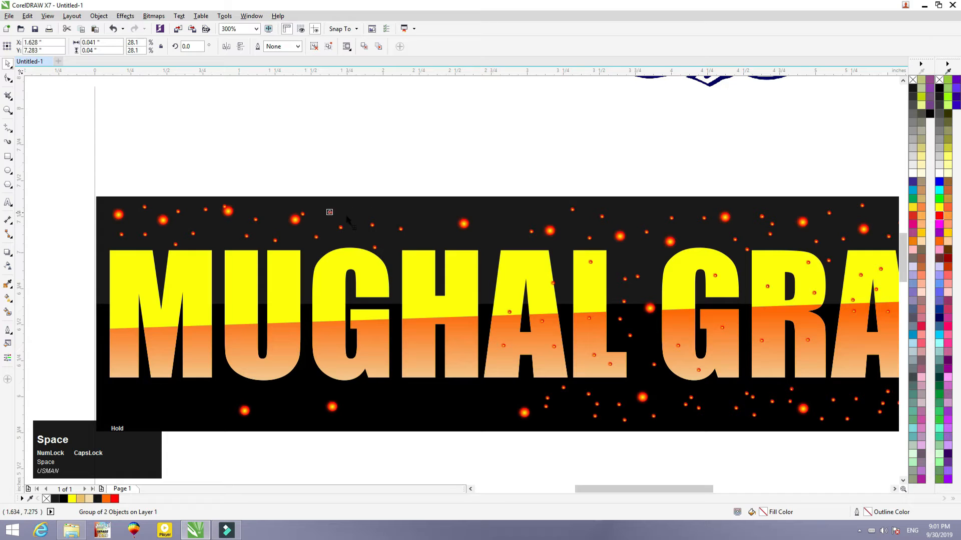
pyautogui.moveTo(496, 236); pyautogui.dragTo(553, 217)
pyautogui.press('space')
pyautogui.moveTo(443, 212); pyautogui.dragTo(374, 212)
# - Scatter small glowing dots over the U, G, H and A of MUGHAL
pyautogui.moveTo(391, 249); pyautogui.dragTo(372, 277)
pyautogui.press('space')
pyautogui.moveTo(372, 278); pyautogui.dragTo(343, 265)
pyautogui.press('space')
pyautogui.moveTo(330, 341)
pyautogui.mouseDown()
pyautogui.moveTo(340, 360)
pyautogui.moveTo(356, 363)
pyautogui.moveTo(420, 265)
pyautogui.moveTo(415, 355)
pyautogui.moveTo(430, 305)
pyautogui.moveTo(438, 308)
pyautogui.moveTo(464, 264)
pyautogui.moveTo(462, 347)
pyautogui.moveTo(452, 295)
pyautogui.moveTo(524, 277)
pyautogui.mouseUp()
pyautogui.press('space')
pyautogui.press('space')
pyautogui.press('space')
pyautogui.press('space')
pyautogui.press('space')
pyautogui.press('space')
pyautogui.moveTo(416, 280)
pyautogui.mouseDown()
pyautogui.moveTo(370, 292)
pyautogui.moveTo(289, 271)
pyautogui.moveTo(288, 303)
pyautogui.mouseUp()
pyautogui.press('space')
pyautogui.press('space')
# - Scatter small glowing dots along the black area beneath MUGHAL and fill the remaining empty spots around the word
pyautogui.moveTo(288, 303)
pyautogui.mouseDown()
pyautogui.moveTo(279, 340)
pyautogui.moveTo(252, 365)
pyautogui.moveTo(241, 289)
pyautogui.moveTo(191, 267)
pyautogui.moveTo(199, 332)
pyautogui.moveTo(191, 308)
pyautogui.moveTo(174, 303)
pyautogui.moveTo(155, 323)
pyautogui.moveTo(133, 292)
pyautogui.moveTo(120, 363)
pyautogui.moveTo(148, 399)
pyautogui.moveTo(110, 405)
pyautogui.mouseUp()
pyautogui.press('space')
pyautogui.press('space')
pyautogui.press('space')
pyautogui.press('space')
pyautogui.press('space')
pyautogui.press('space')
pyautogui.press('space')
pyautogui.press('space')
pyautogui.press('space')
pyautogui.press('space')
pyautogui.press('space')
pyautogui.press('space')
pyautogui.press('space')
pyautogui.press('space')
pyautogui.press('space')
pyautogui.moveTo(524, 393)
pyautogui.mouseDown()
pyautogui.moveTo(576, 278)
pyautogui.moveTo(631, 213)
pyautogui.mouseUp()
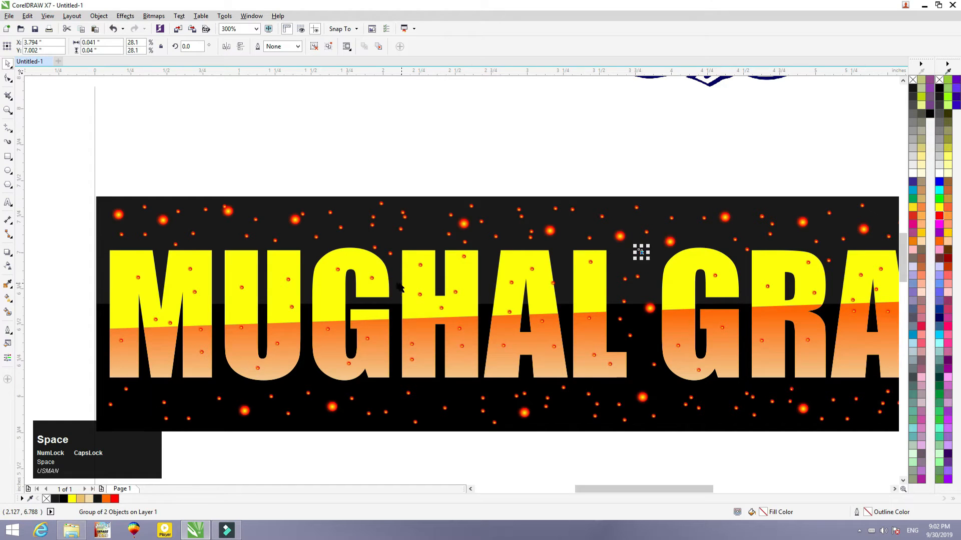
# - Bring the corner_pattern_vector file from the cdr\1 corner design folder on Local Disk (I:) into the drawing
pyautogui.press('F4')
pyautogui.click(177, 286)
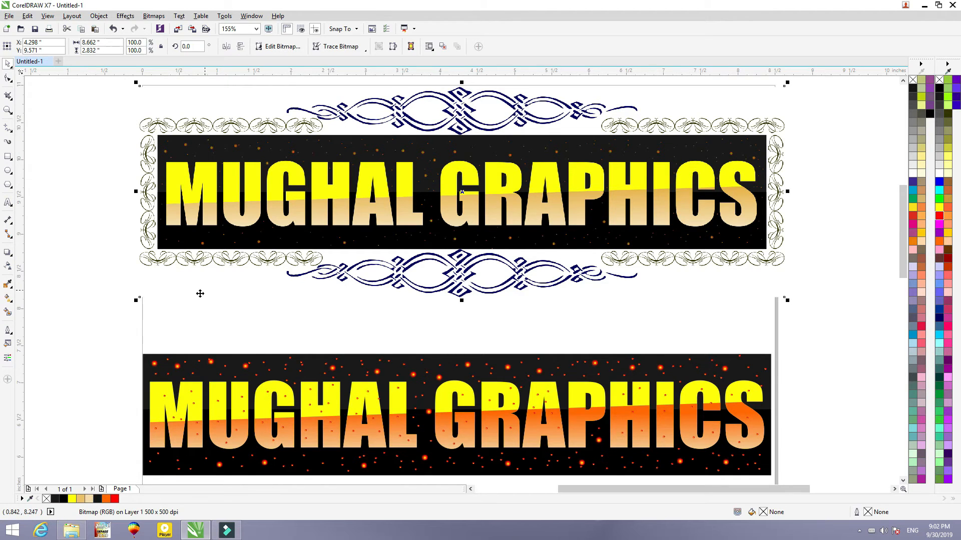
pyautogui.click(72, 530)
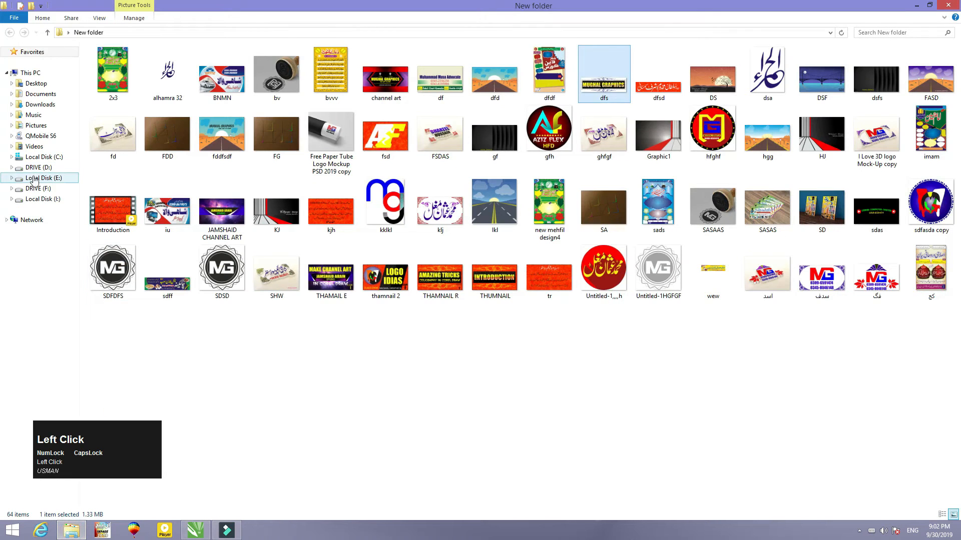
pyautogui.click(50, 199)
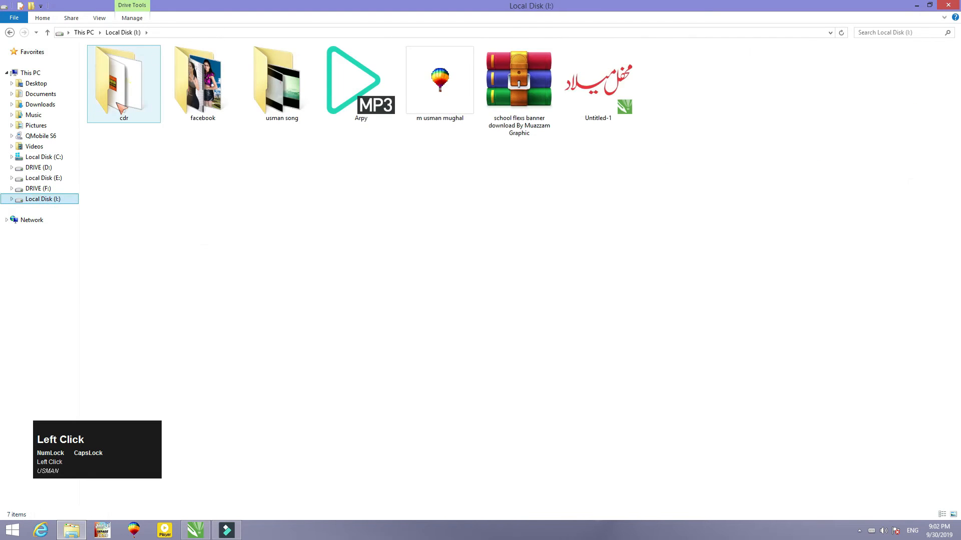
pyautogui.doubleClick(122, 107)
pyautogui.doubleClick(125, 95)
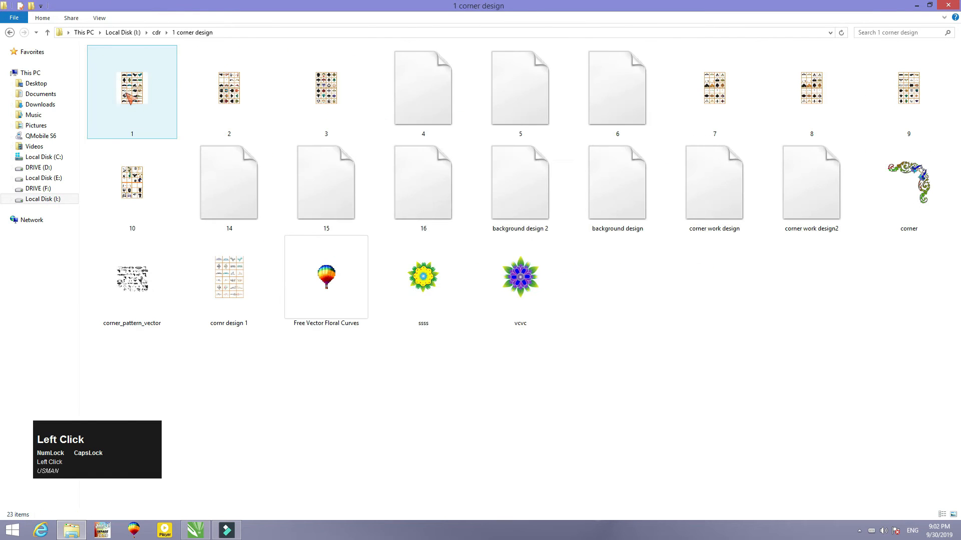
pyautogui.moveTo(135, 278); pyautogui.dragTo(158, 315)
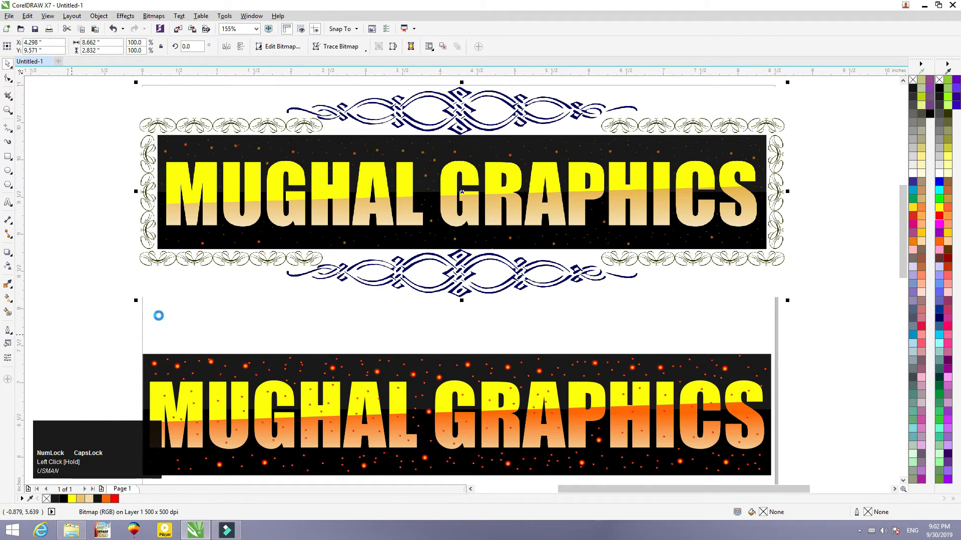
# - Move the imported ornament collection to the empty area beside the page and ungroup it completely
pyautogui.scroll(-5, 320, 285)
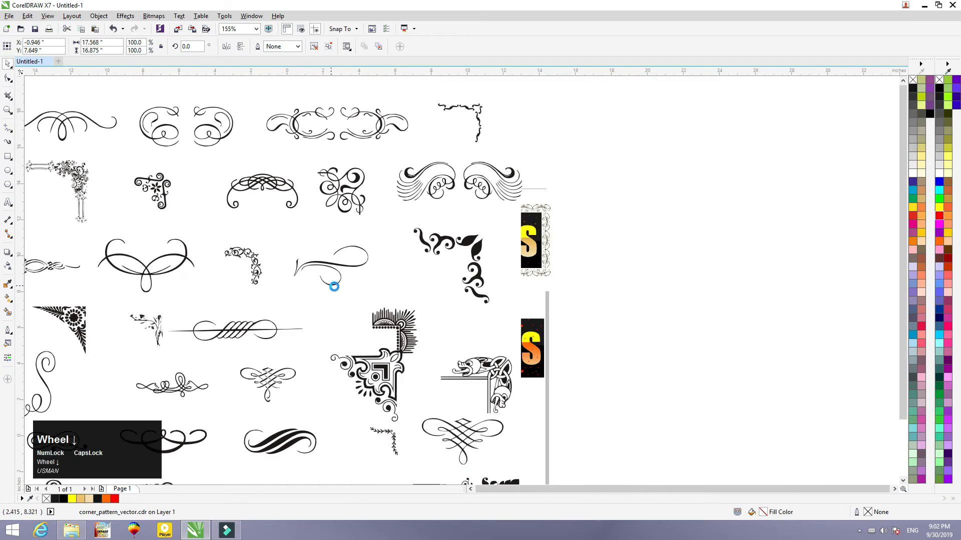
pyautogui.moveTo(278, 314); pyautogui.dragTo(623, 317)
pyautogui.click(315, 46)
pyautogui.click(300, 100)
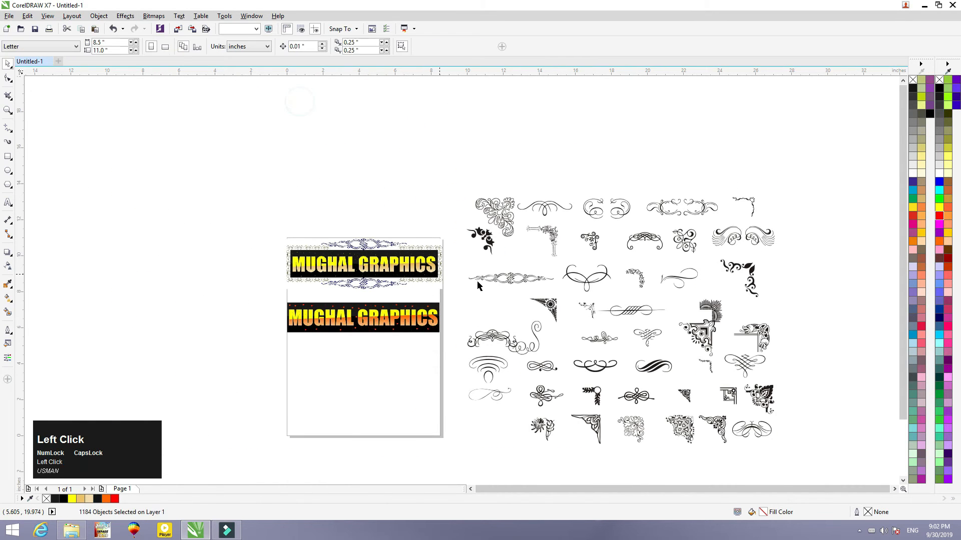
# - Place the long braided ornament from the collection just above the dotted MUGHAL GRAPHICS banner
pyautogui.click(516, 294)
pyautogui.press('Delete')
pyautogui.moveTo(460, 262); pyautogui.dragTo(367, 297)
pyautogui.click(358, 383)
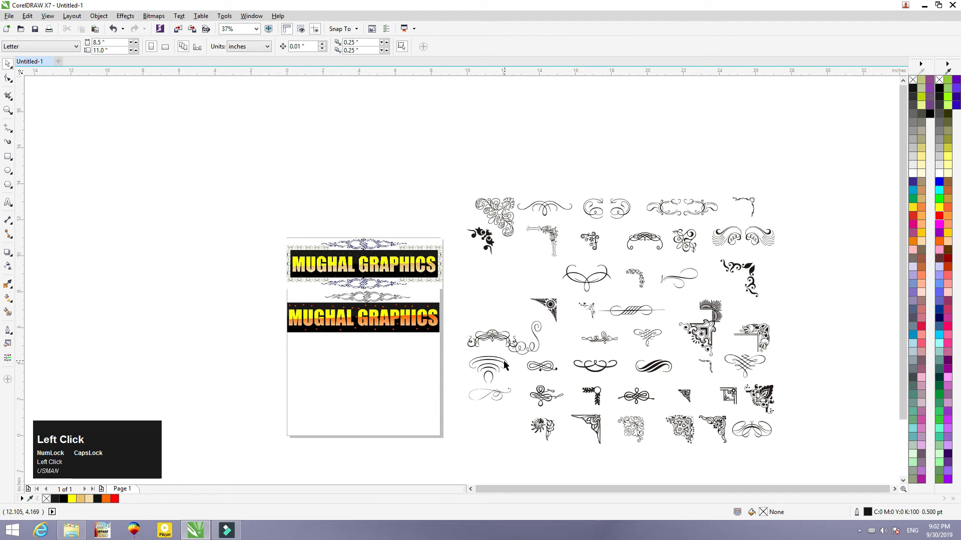
# - Join the six pieces of the looping scroll ornament into one curve and place it above the right end of the dotted banner
pyautogui.scroll(5, 419, 248)
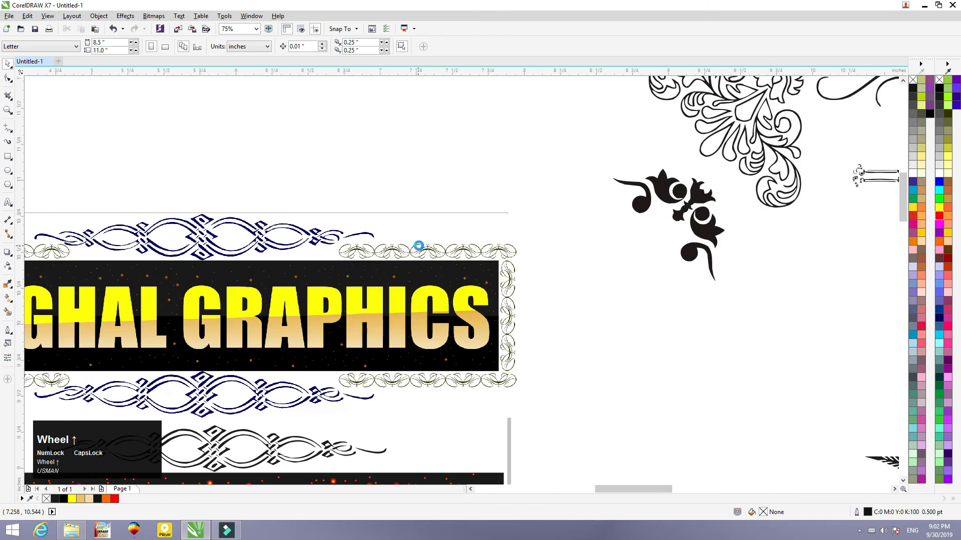
pyautogui.scroll(-3, 395, 255)
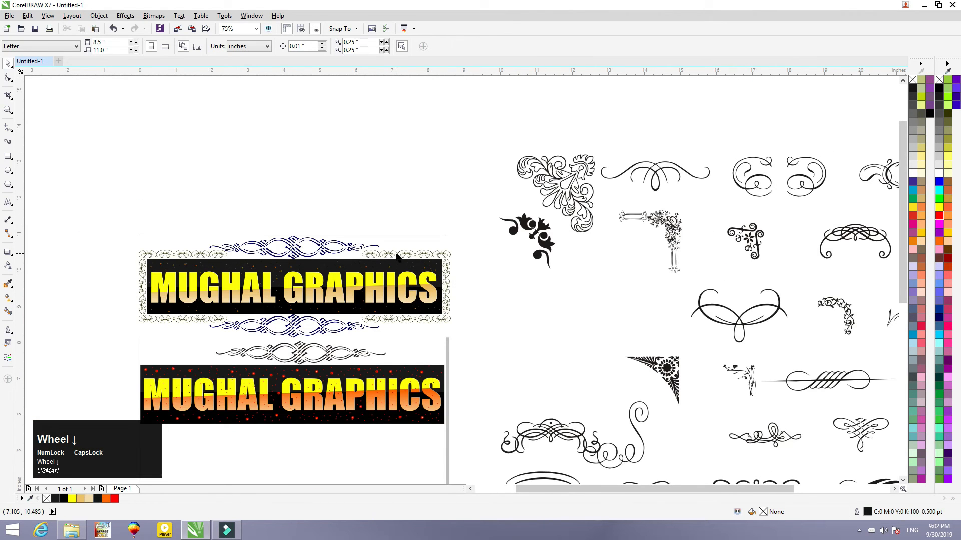
pyautogui.click(671, 284)
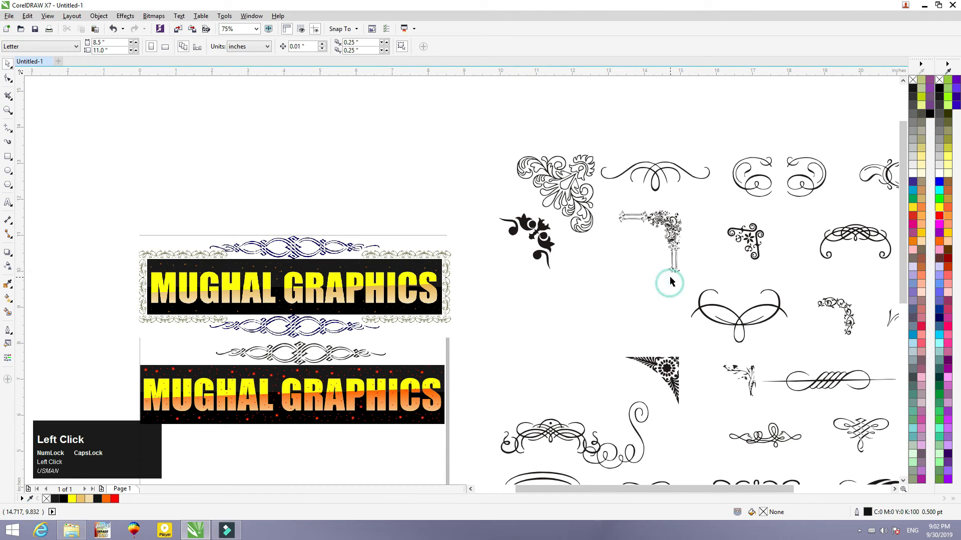
pyautogui.moveTo(671, 277); pyautogui.dragTo(808, 360)
pyautogui.scroll(-2, 706, 304)
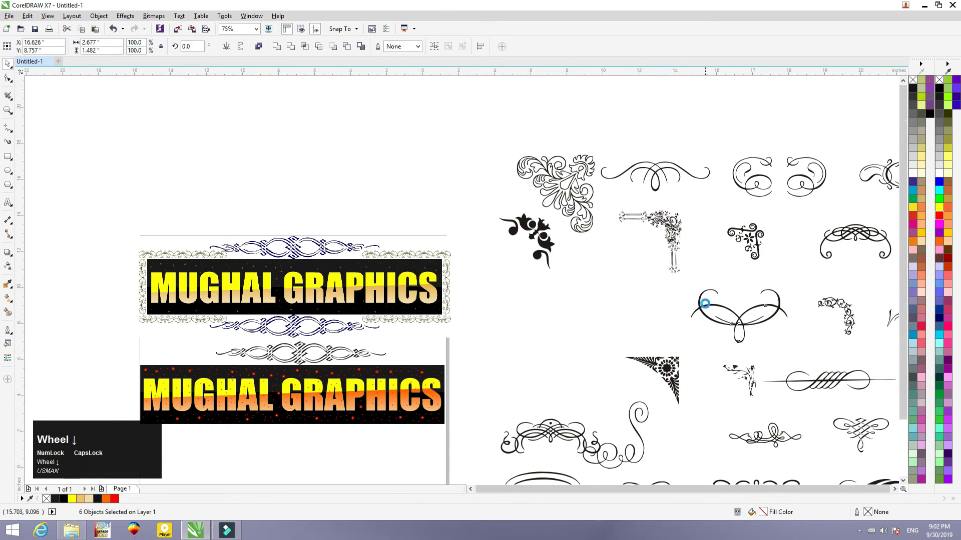
pyautogui.scroll(-3, 706, 304)
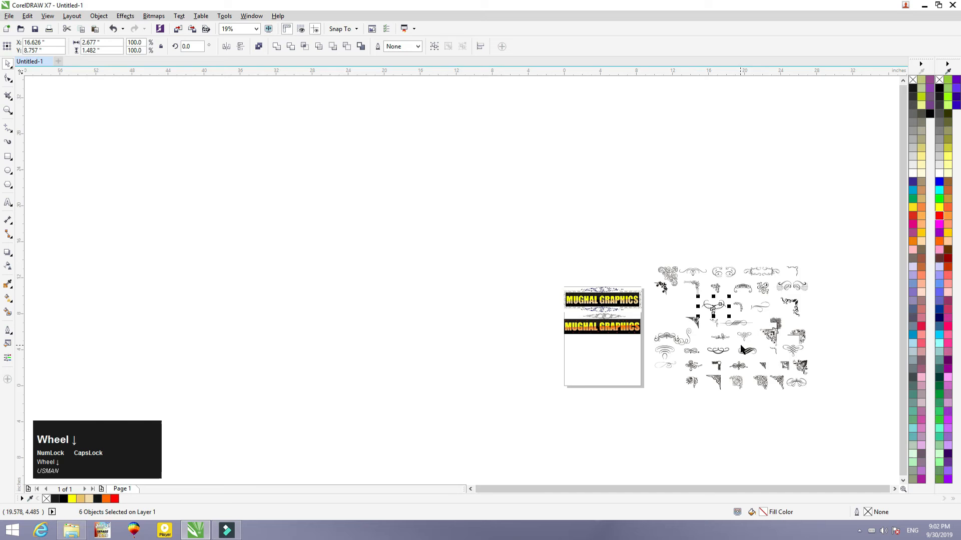
pyautogui.scroll(2, 742, 349)
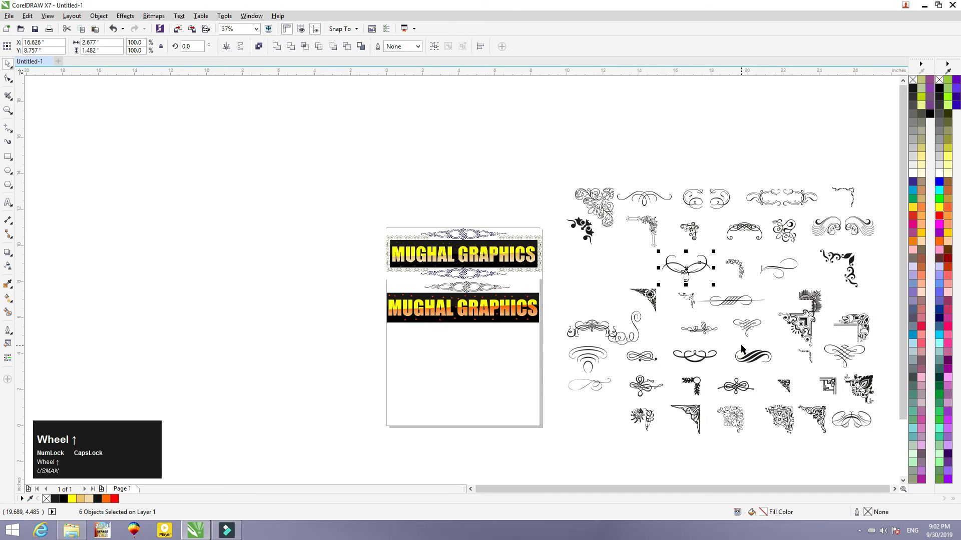
pyautogui.click(258, 46)
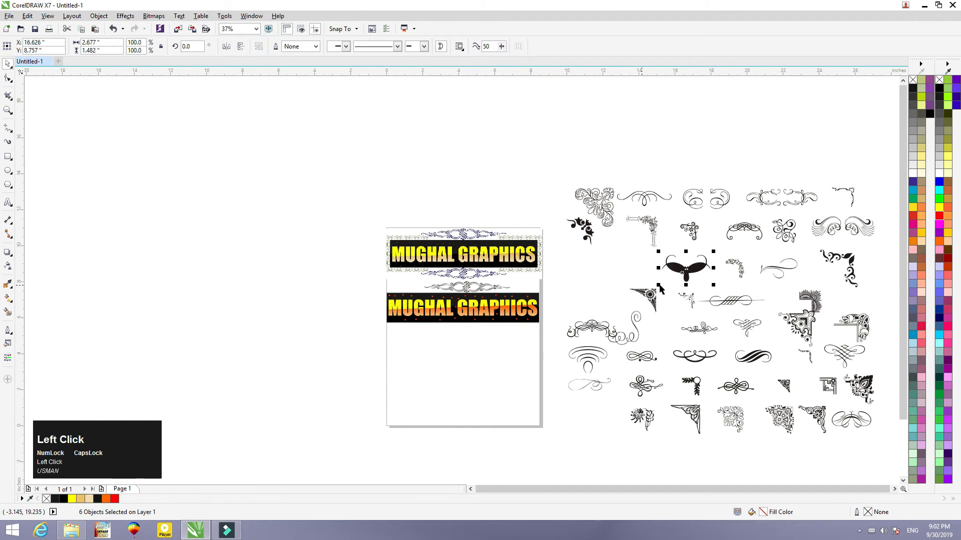
pyautogui.click(113, 28)
pyautogui.click(259, 46)
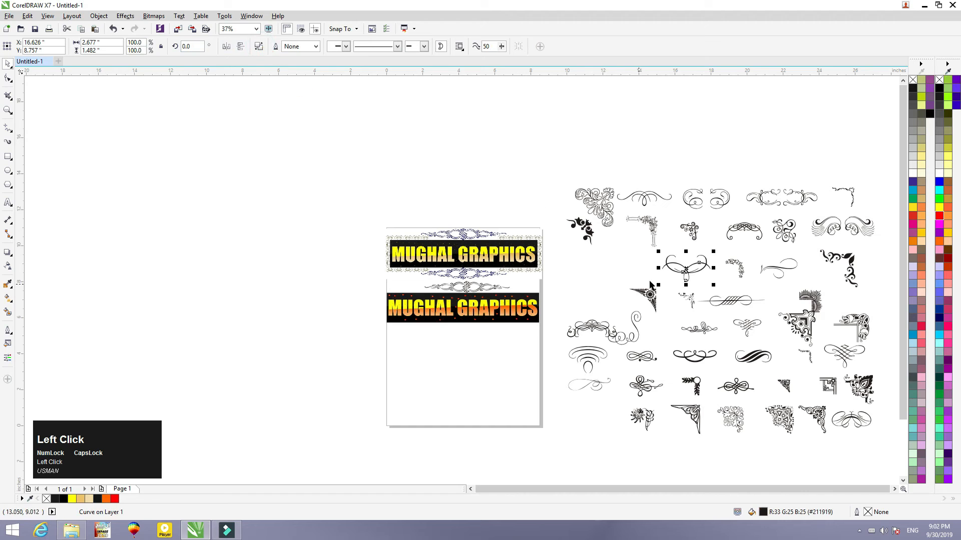
pyautogui.moveTo(682, 271); pyautogui.dragTo(514, 291)
# - Delete all the remaining unused ornaments beside the page
pyautogui.moveTo(554, 162); pyautogui.dragTo(864, 458)
pyautogui.press('Delete')
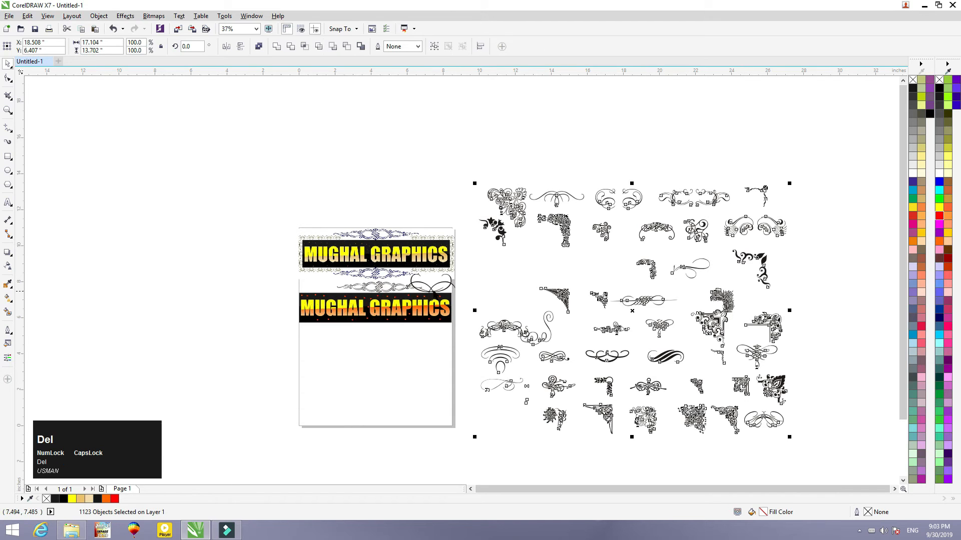
pyautogui.press('Delete')
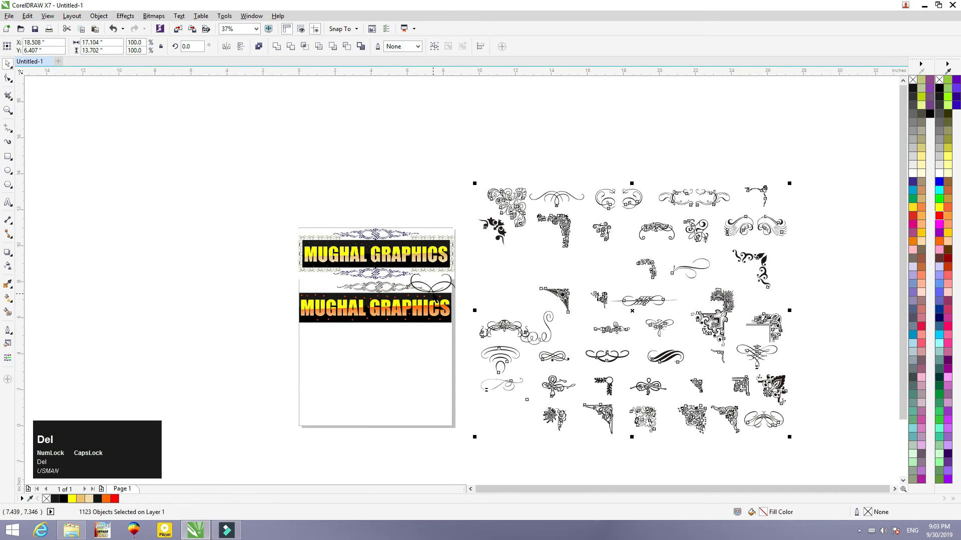
# - Fill the braided ornament above the dotted banner with blue
pyautogui.scroll(1, 407, 289)
pyautogui.scroll(2, 372, 286)
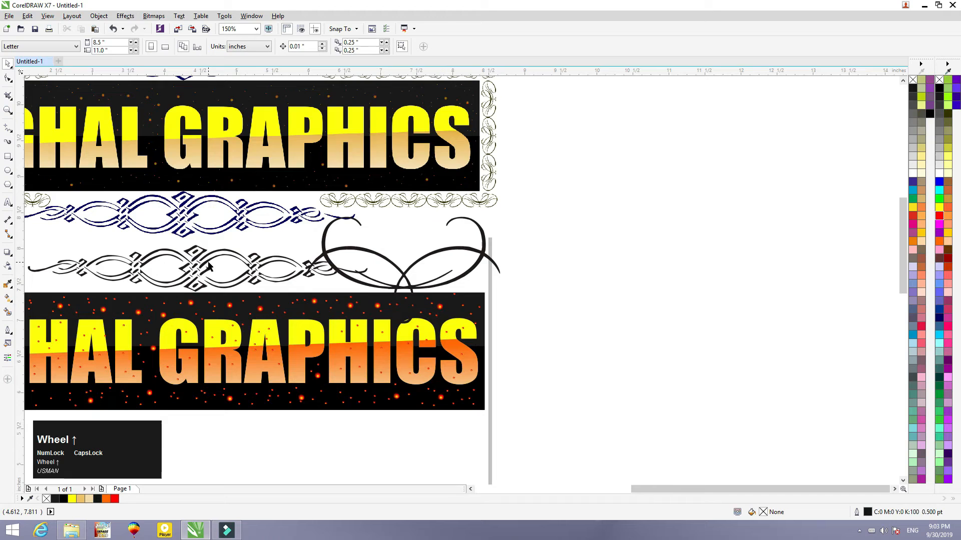
pyautogui.click(207, 264)
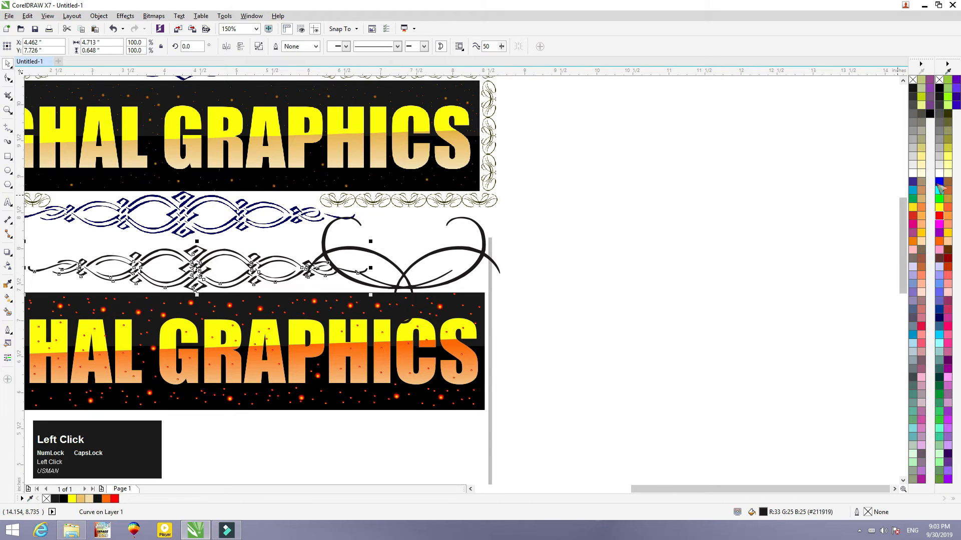
pyautogui.click(645, 275)
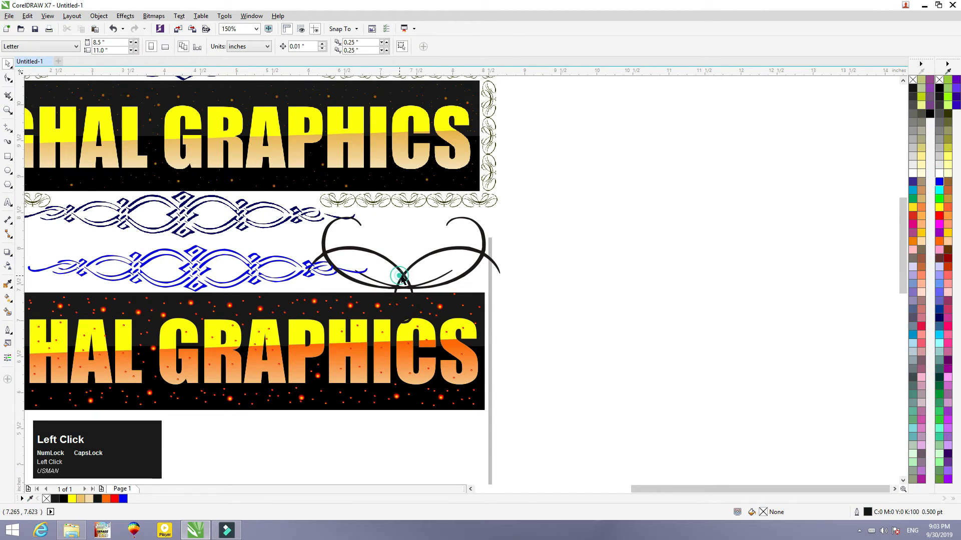
# - Mirror the looping scroll ornament horizontally and vertically, and shrink it to fit between the blue braid and the banner's right end
pyautogui.click(399, 276)
pyautogui.click(228, 46)
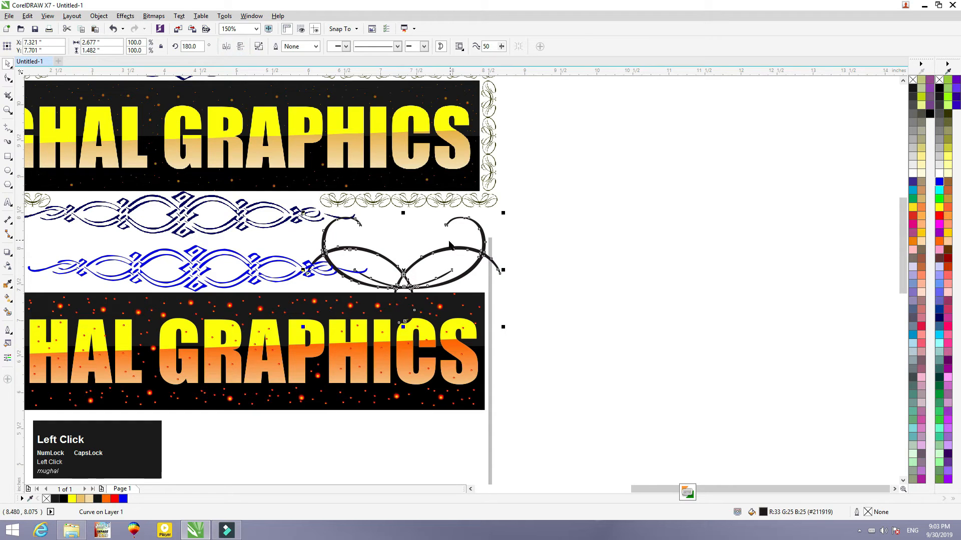
pyautogui.click(240, 46)
pyautogui.moveTo(503, 213); pyautogui.dragTo(457, 246)
pyautogui.click(525, 247)
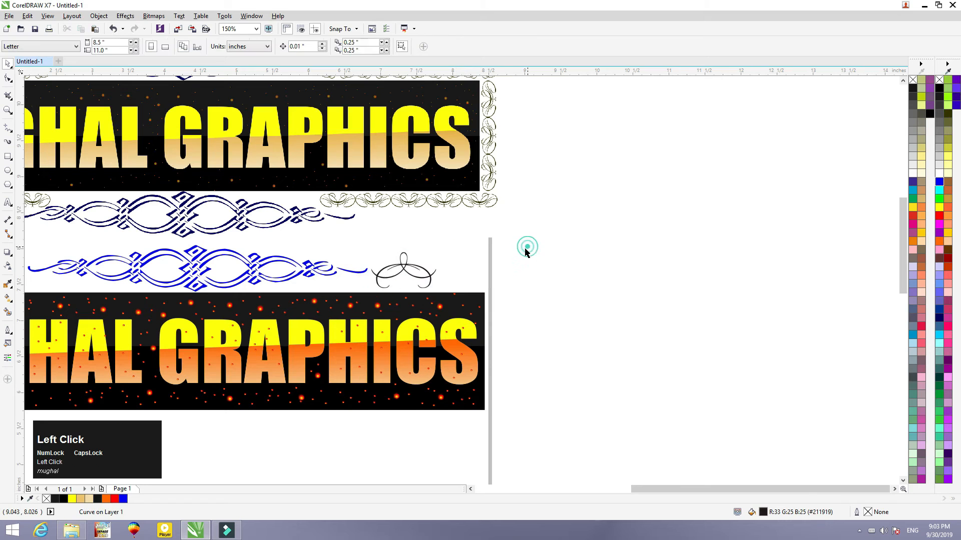
# - Centre the blue braided ornament horizontally over the dotted MUGHAL GRAPHICS banner
pyautogui.scroll(-2, 536, 269)
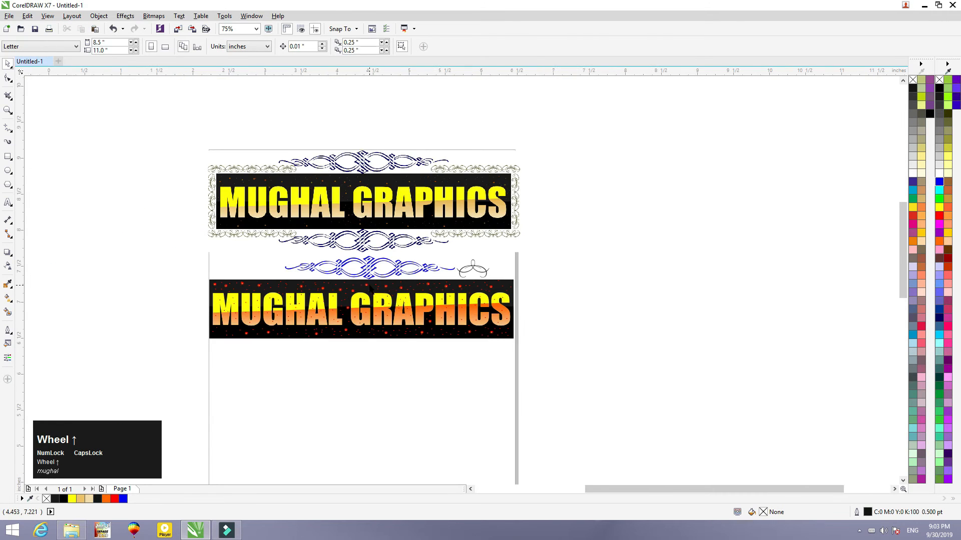
pyautogui.scroll(2, 370, 283)
pyautogui.click(367, 271)
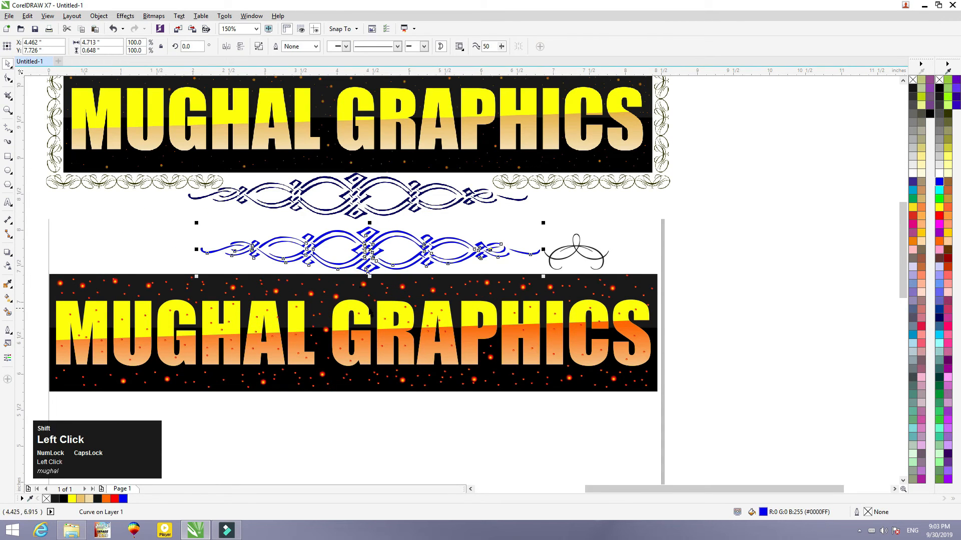
pyautogui.keyDown('shift'); pyautogui.click(370, 306); pyautogui.keyUp('shift')
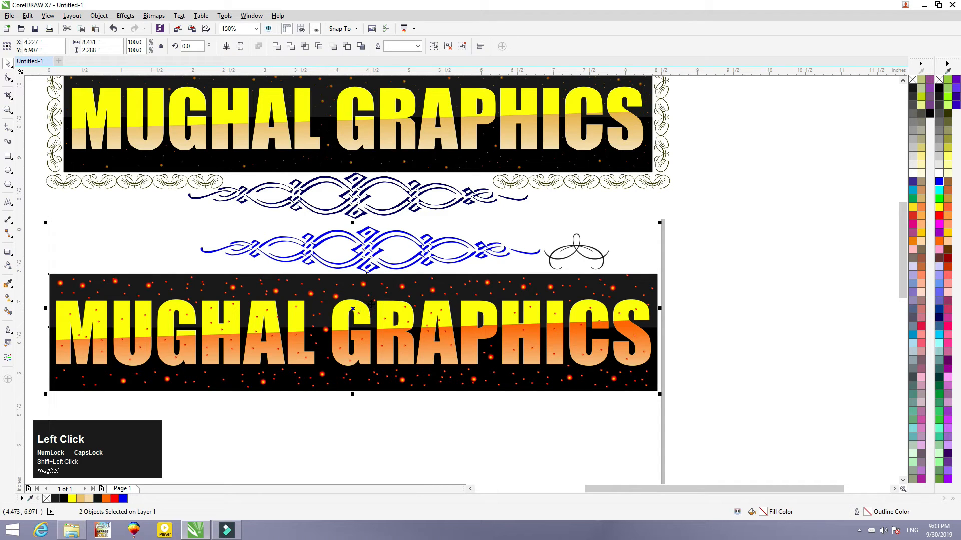
pyautogui.press('c')
pyautogui.click(673, 254)
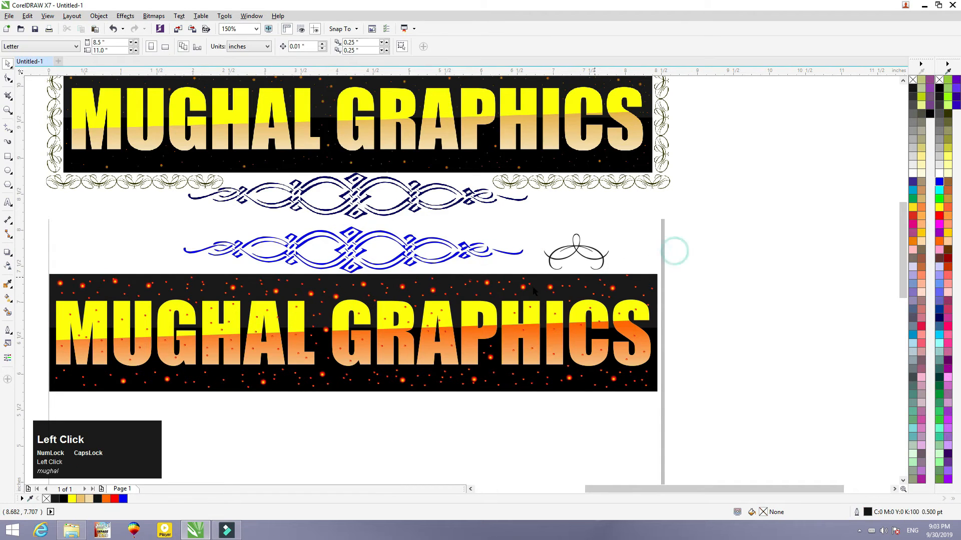
# - Scale the looping scroll down to about 0.42 by 0.23 inches and place it just under the blue braid's right tip
pyautogui.click(551, 261)
pyautogui.click(609, 229)
pyautogui.moveTo(609, 230); pyautogui.dragTo(497, 268)
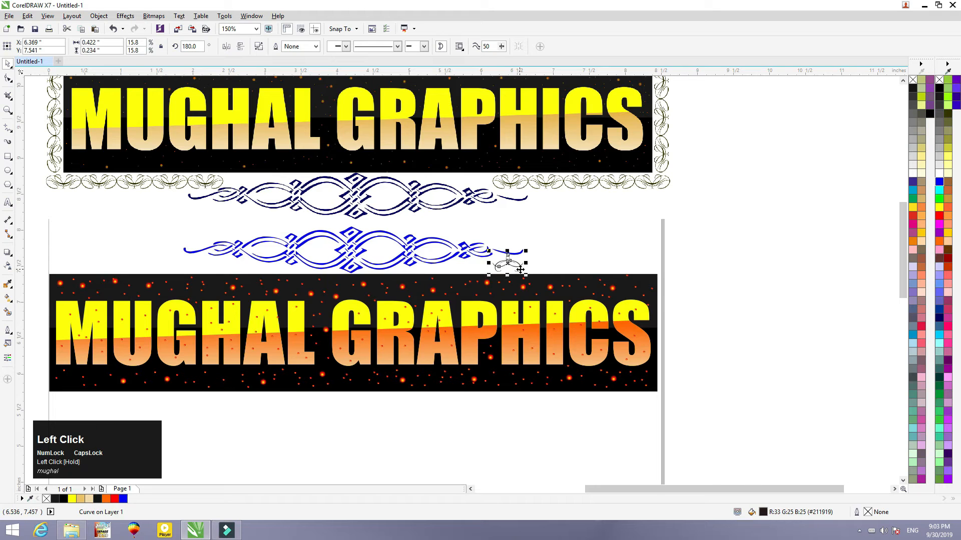
pyautogui.scroll(2, 521, 271)
pyautogui.scroll(1, 501, 252)
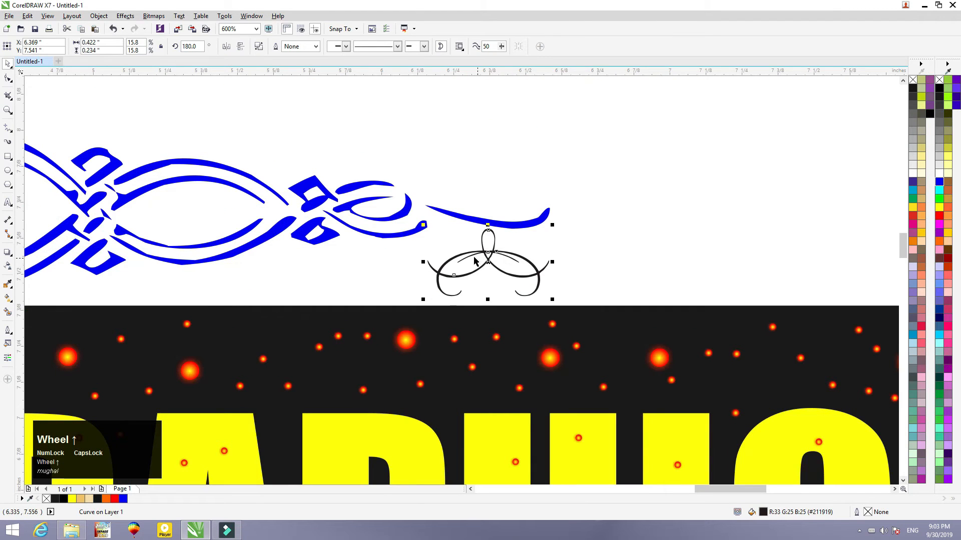
# - Repeat the small scroll to the right at equal spacing to form a row of six above the banner
pyautogui.scroll(-1, 463, 254)
pyautogui.moveTo(444, 259); pyautogui.dragTo(511, 264)
pyautogui.keyDown('ctrl'); pyautogui.rightClick(510, 264); pyautogui.keyUp('ctrl')
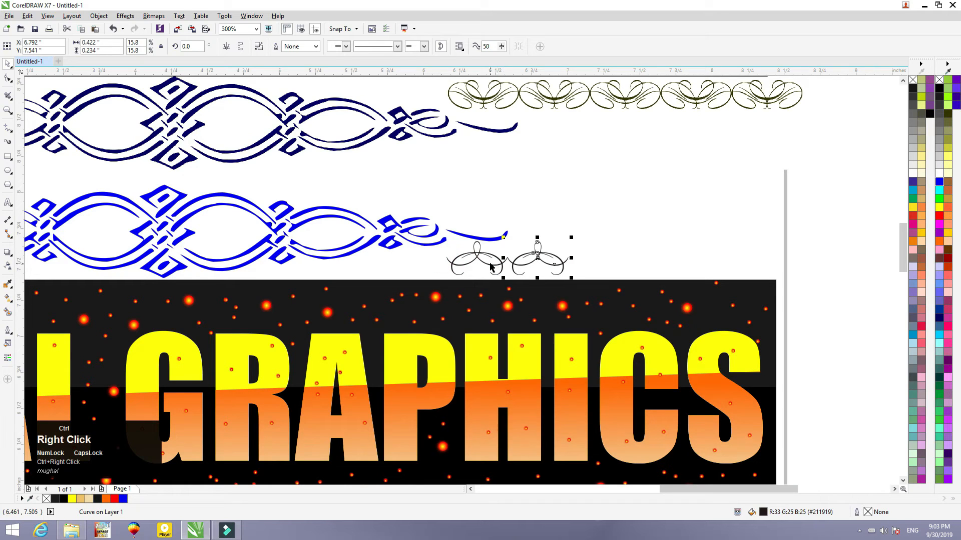
pyautogui.press('r')
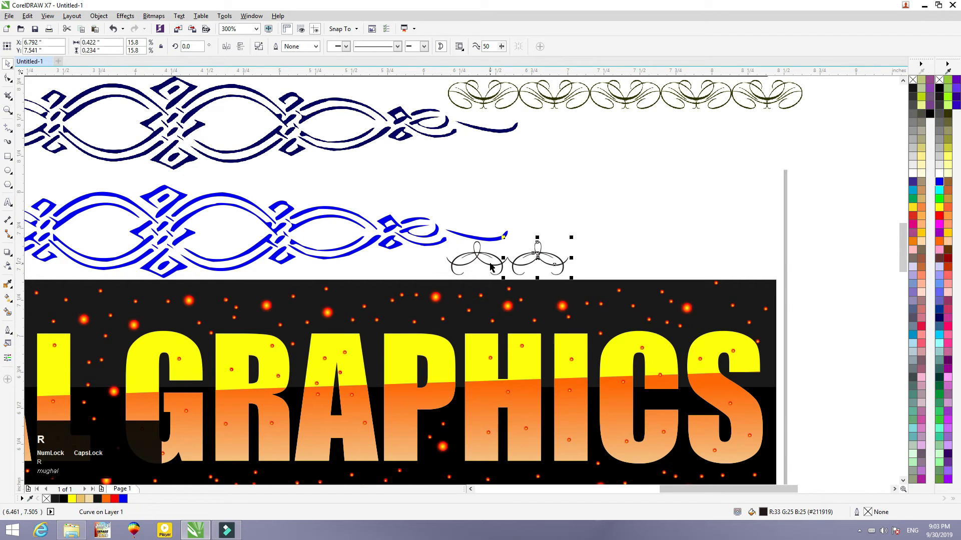
pyautogui.hotkey('ctrl', 'r')
pyautogui.hotkey('ctrl', 'r')
pyautogui.hotkey('ctrl', 'r')
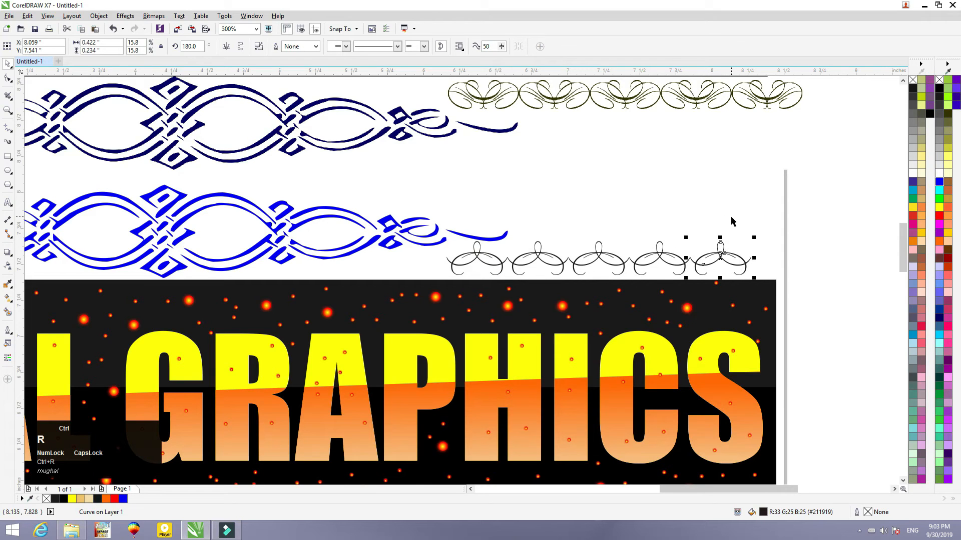
pyautogui.hotkey('ctrl', 'r')
# - Group the row of six scrolls and place a copy above the left end of the dotted banner
pyautogui.moveTo(838, 215); pyautogui.dragTo(424, 291)
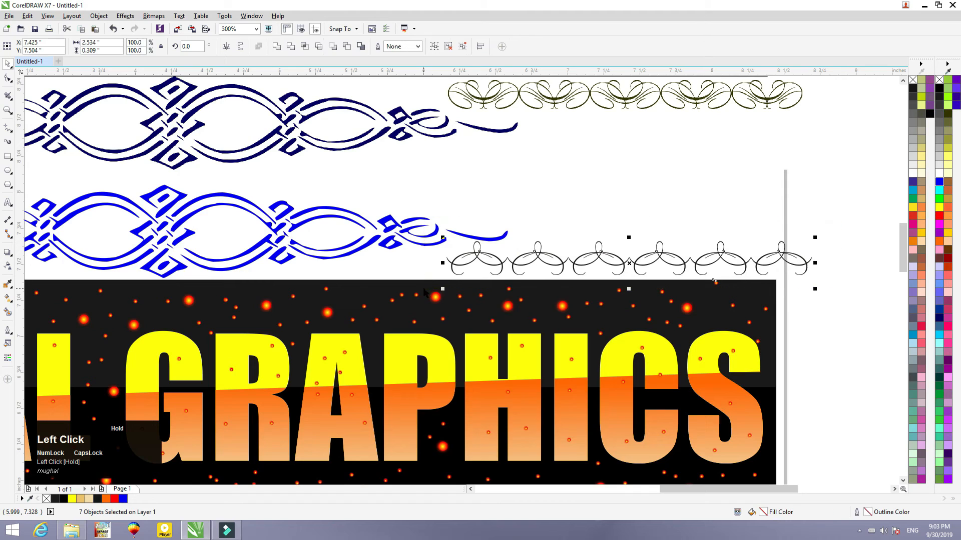
pyautogui.click(435, 46)
pyautogui.scroll(-2, 610, 210)
pyautogui.moveTo(619, 234); pyautogui.dragTo(161, 225)
pyautogui.rightClick(161, 225)
pyautogui.click(160, 189)
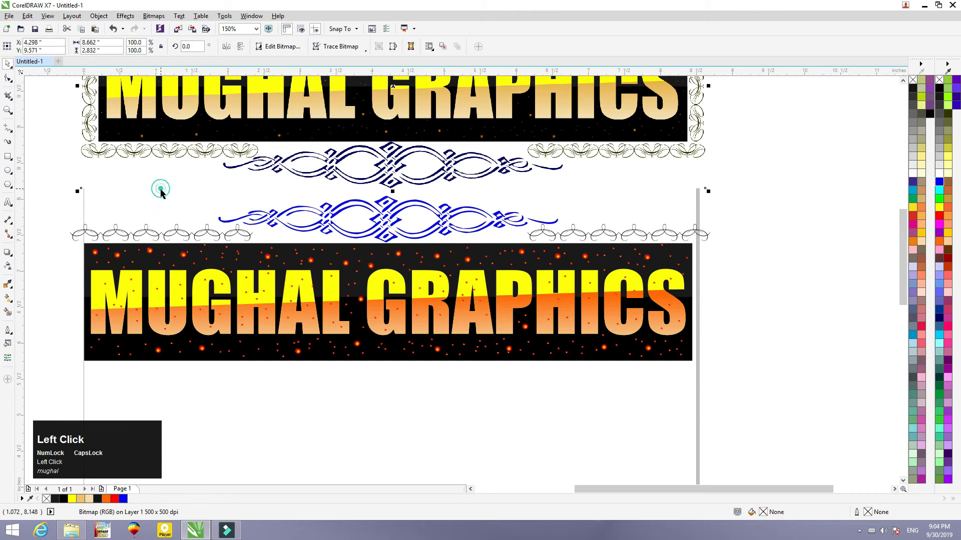
# - Group the left and right scroll rows and centre the pair horizontally on the dotted banner
pyautogui.click(121, 236)
pyautogui.keyDown('shift'); pyautogui.click(539, 241); pyautogui.keyUp('shift')
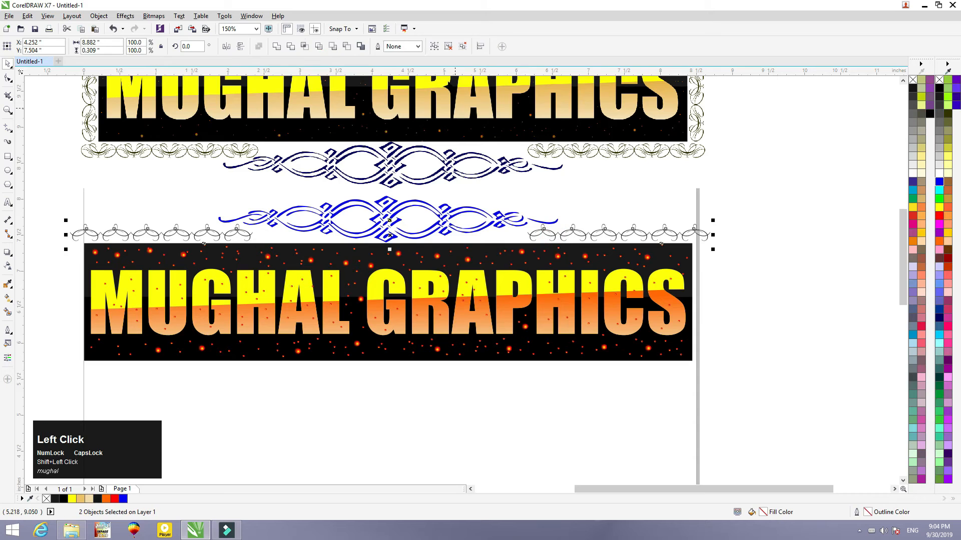
pyautogui.click(434, 47)
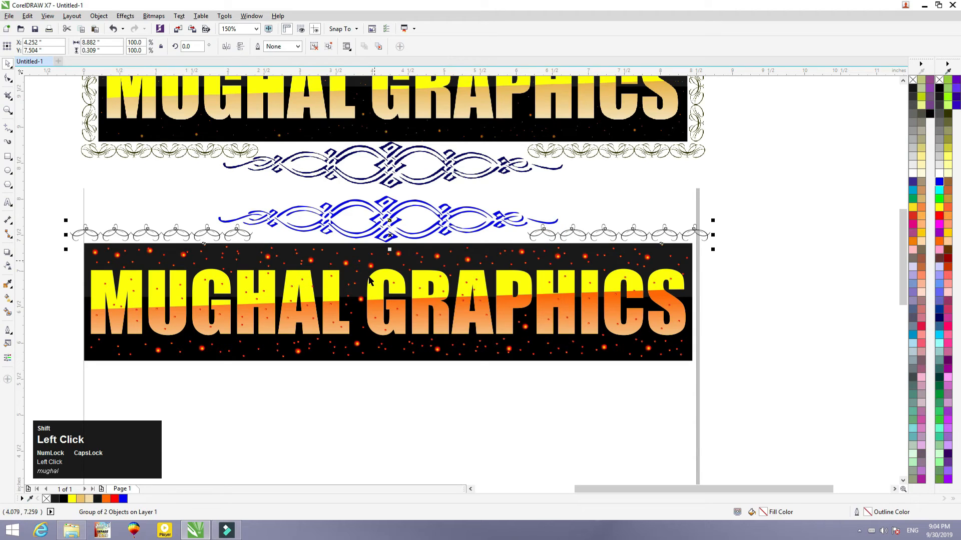
pyautogui.keyDown('shift'); pyautogui.click(371, 256); pyautogui.keyUp('shift')
pyautogui.press('c')
pyautogui.click(375, 412)
# - Mirror the grouped scroll rows above the dotted banner horizontally and vertically
pyautogui.click(532, 223)
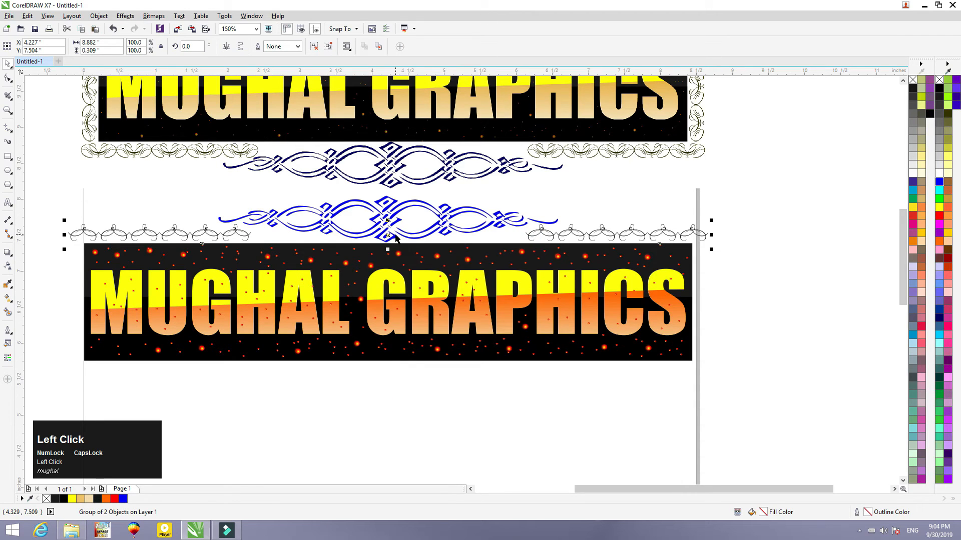
pyautogui.press('shift')
pyautogui.click(226, 46)
pyautogui.click(239, 47)
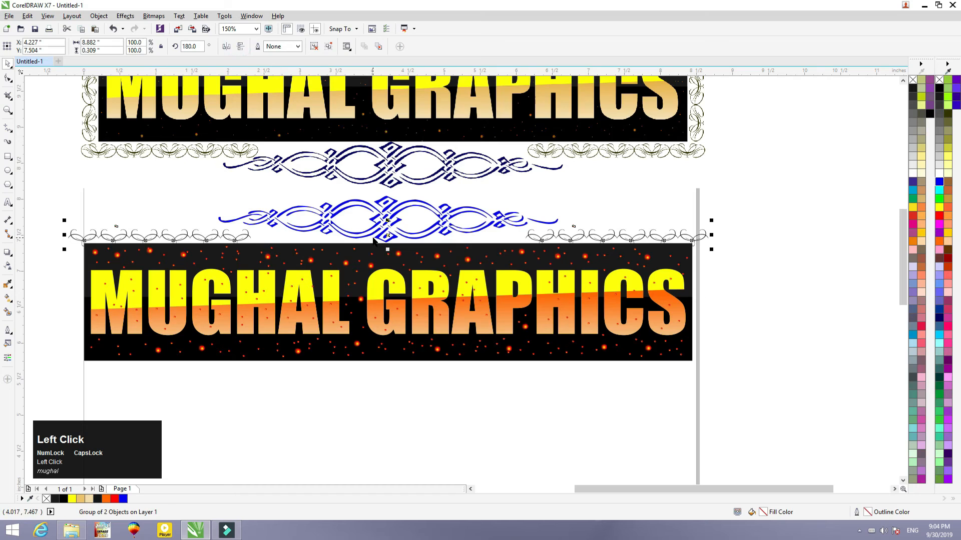
# - Align the grouped scroll rows to the banner's top edge, and mirror them upward so they sit above the banner
pyautogui.keyDown('shift'); pyautogui.click(378, 262); pyautogui.keyUp('shift')
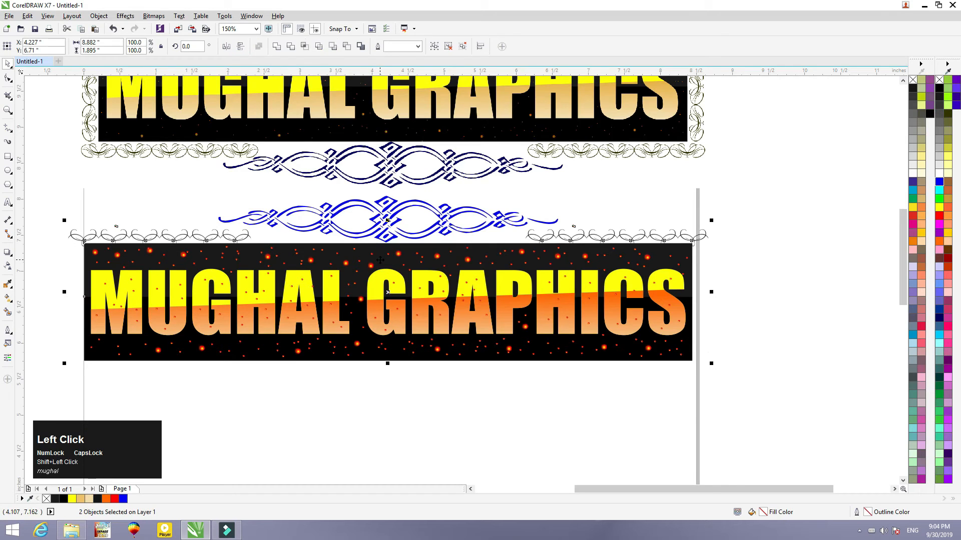
pyautogui.press('t')
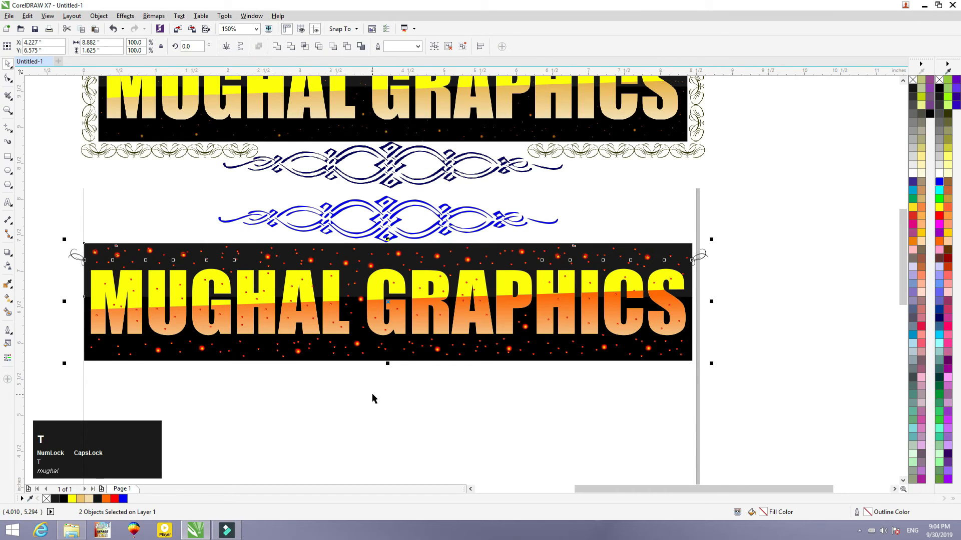
pyautogui.click(372, 398)
pyautogui.click(78, 255)
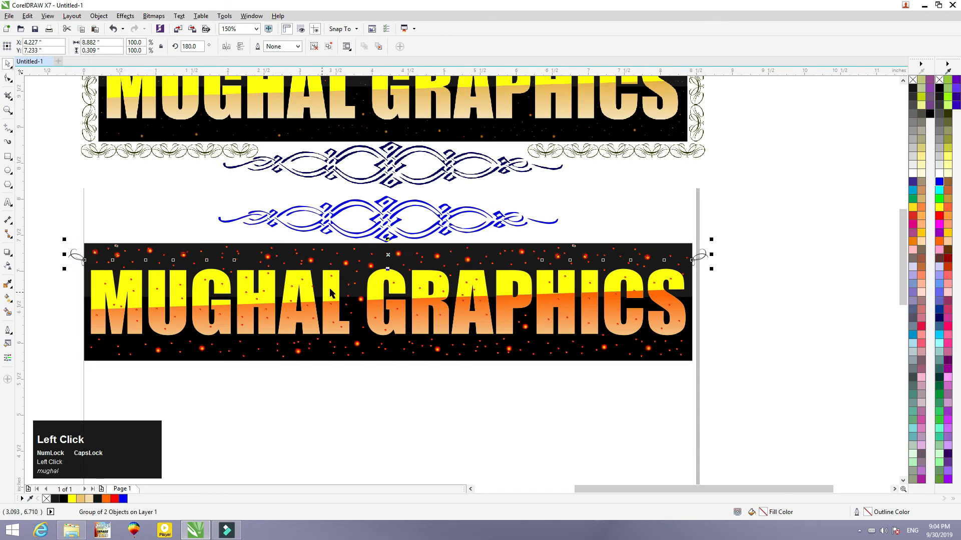
pyautogui.moveTo(388, 270); pyautogui.dragTo(388, 246)
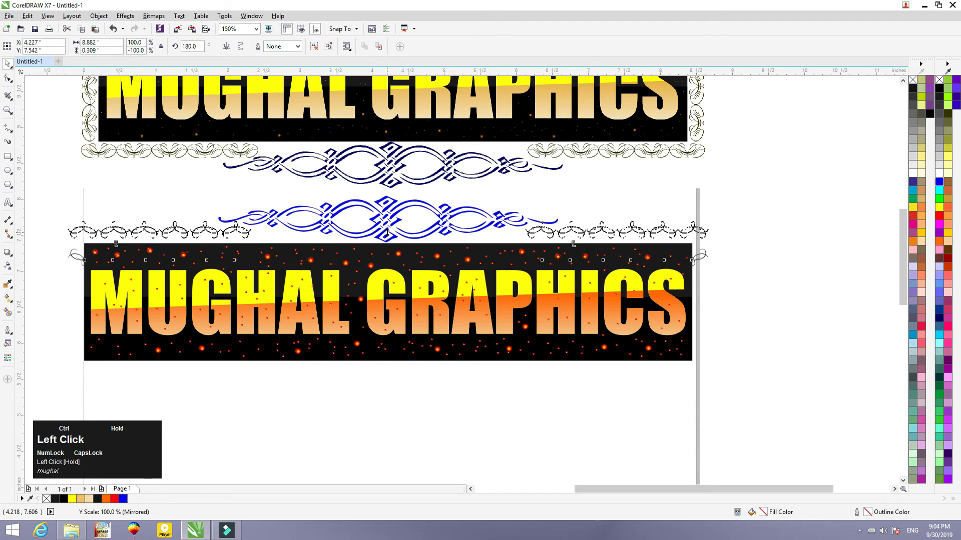
pyautogui.click(387, 396)
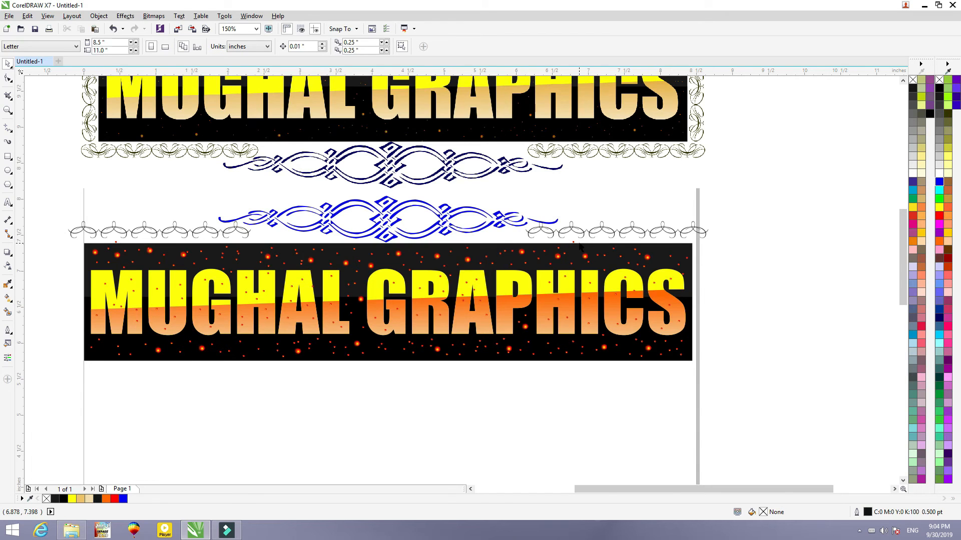
# - Delete the stray glowing dot lying beneath each of the two scroll rows
pyautogui.scroll(3, 579, 245)
pyautogui.keyDown('ctrl'); pyautogui.click(554, 238); pyautogui.keyUp('ctrl')
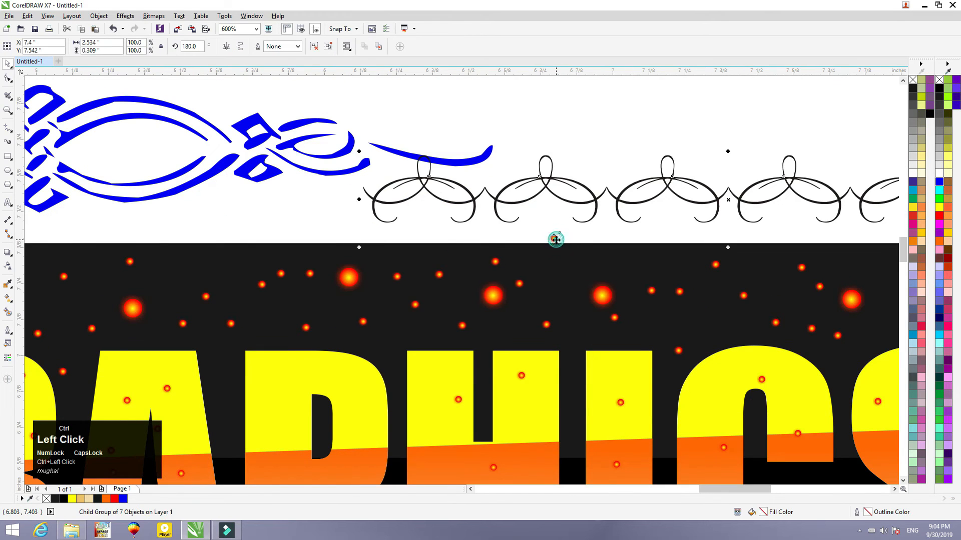
pyautogui.press('Delete')
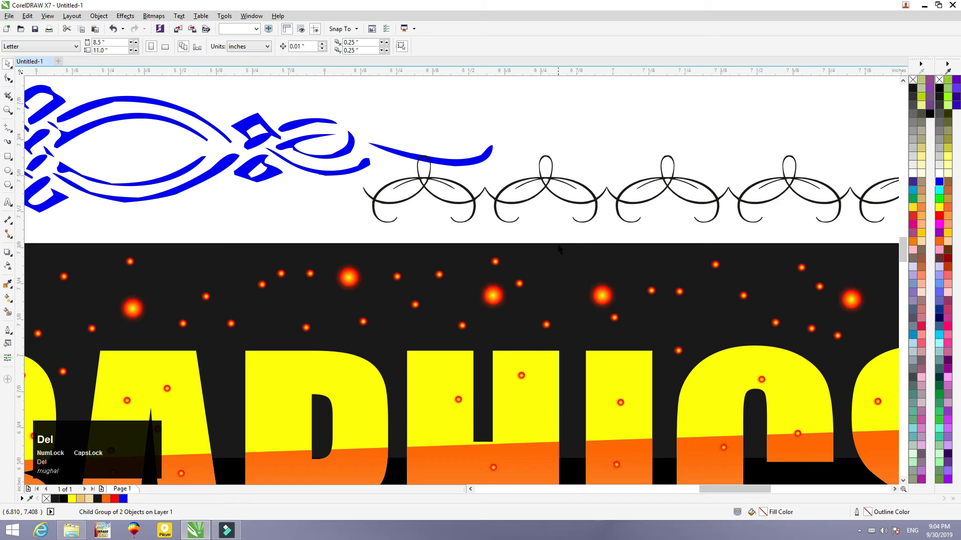
pyautogui.press('F4')
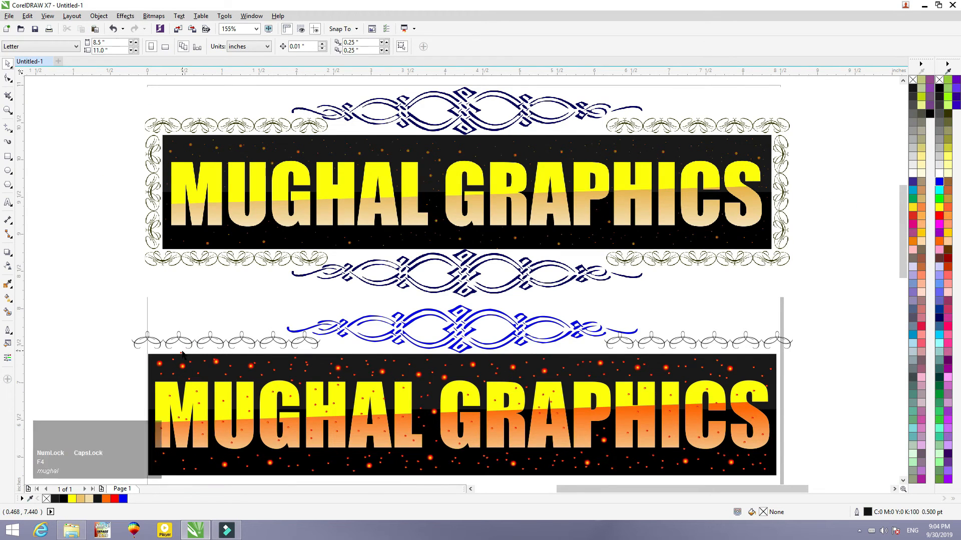
pyautogui.scroll(2, 183, 353)
pyautogui.click(183, 344)
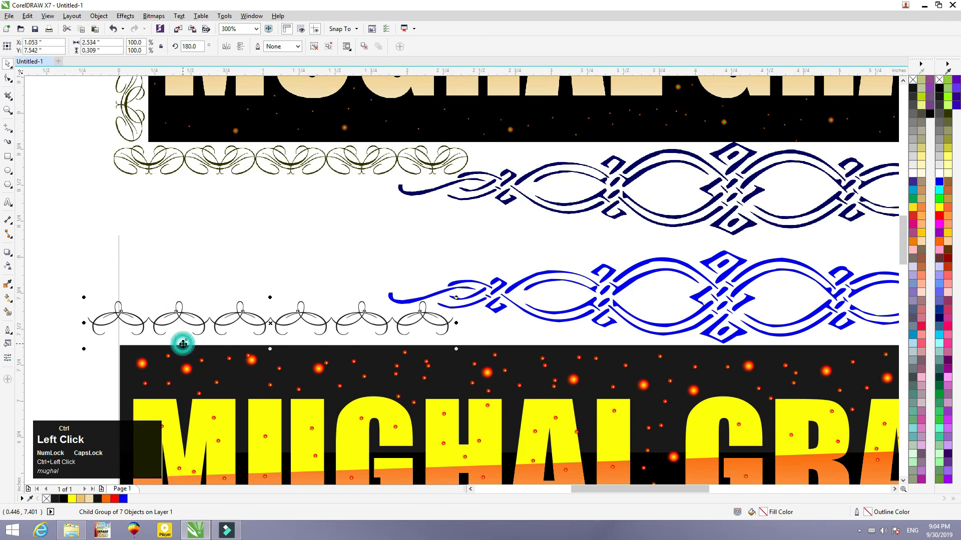
pyautogui.press('Delete')
# - Copy the pair of scroll rows straight down to just below the dotted banner
pyautogui.click(182, 321)
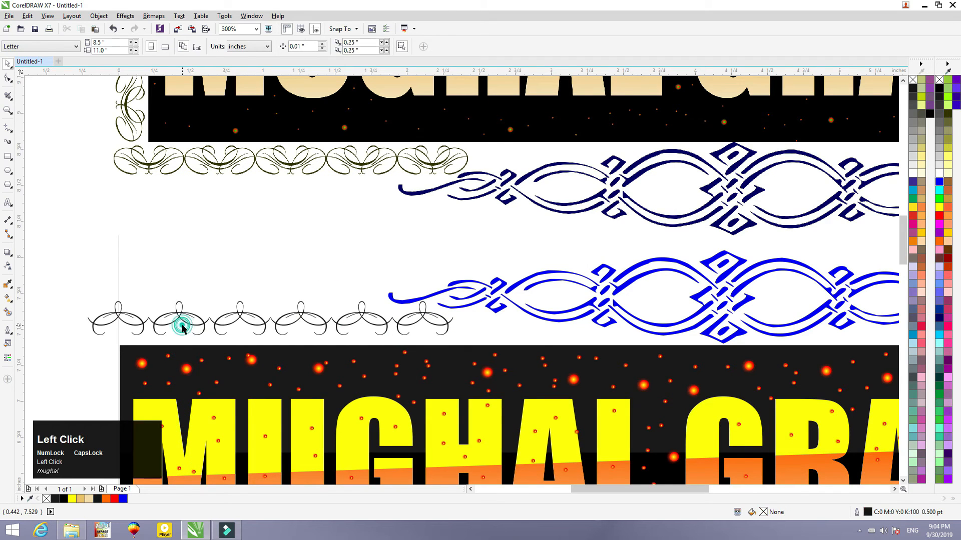
pyautogui.scroll(-2, 183, 319)
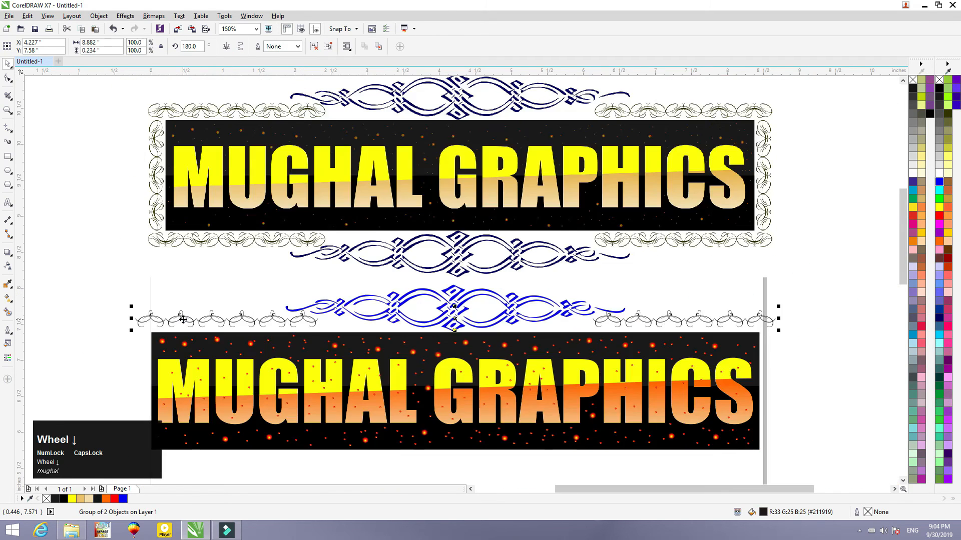
pyautogui.click(453, 320)
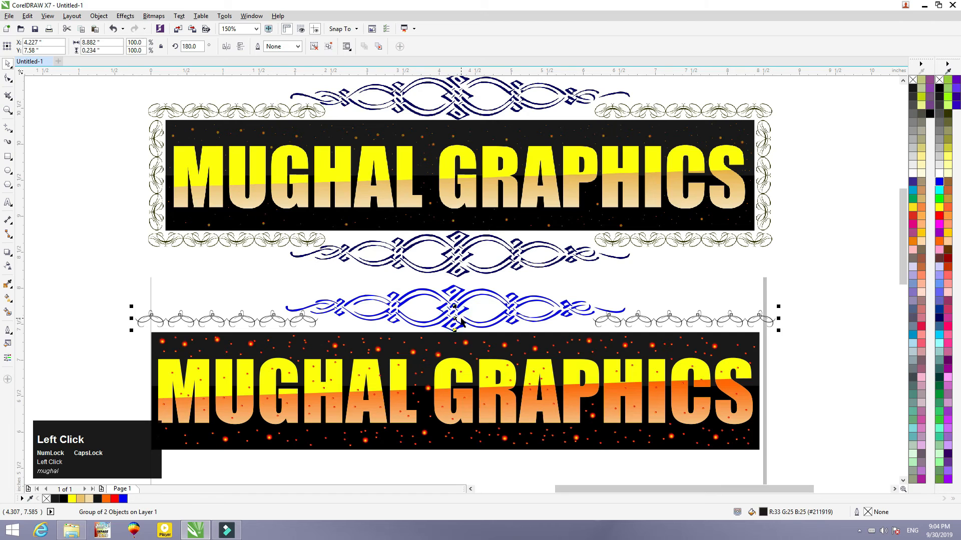
pyautogui.moveTo(457, 319); pyautogui.dragTo(456, 455)
pyautogui.keyDown('ctrl'); pyautogui.rightClick(456, 455); pyautogui.keyUp('ctrl')
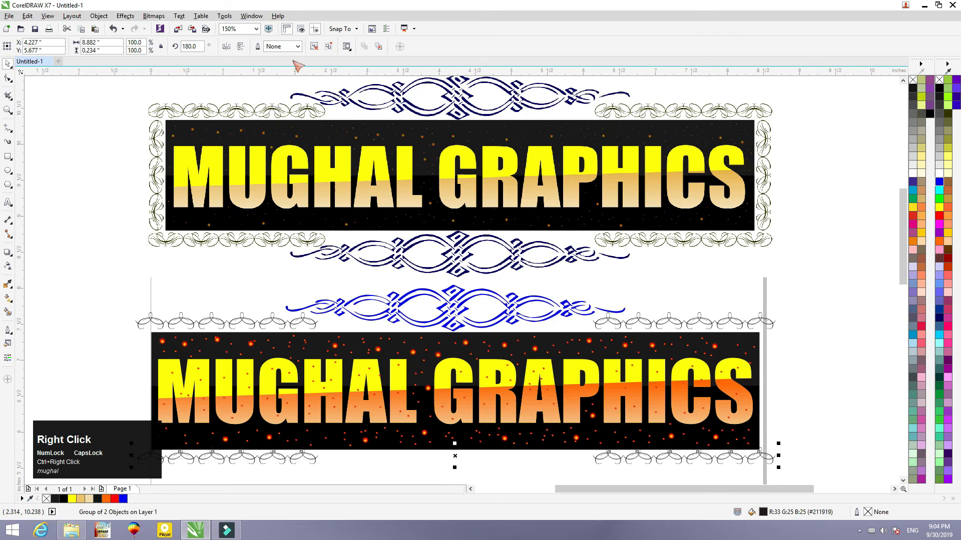
# - Mirror the lower pair of scroll rows horizontally and vertically, and move it slightly down from the banner's bottom edge
pyautogui.click(227, 46)
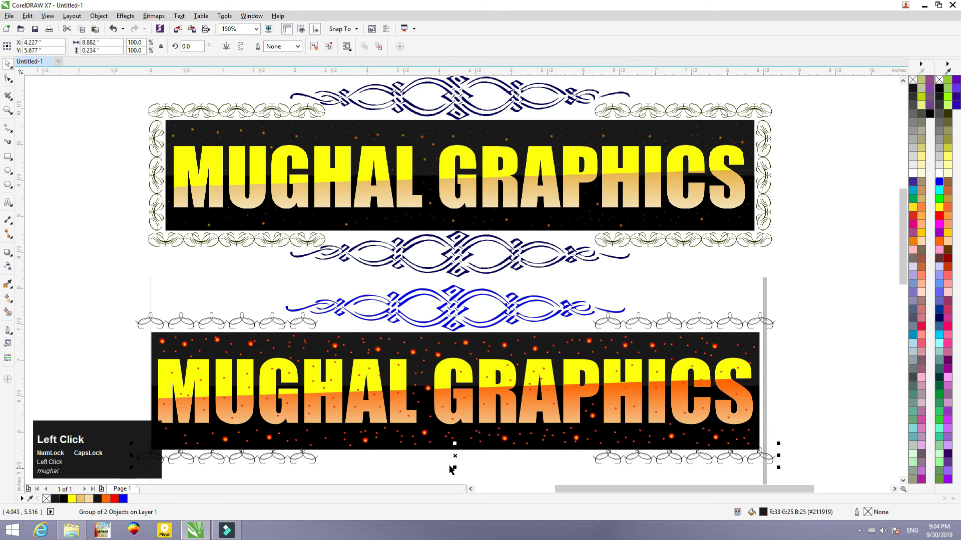
pyautogui.click(240, 46)
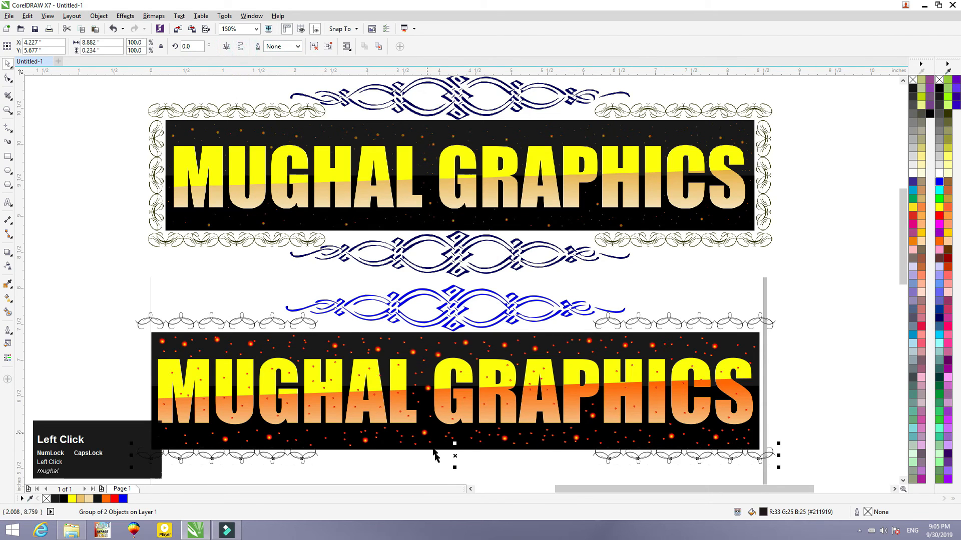
pyautogui.moveTo(455, 457); pyautogui.dragTo(454, 461)
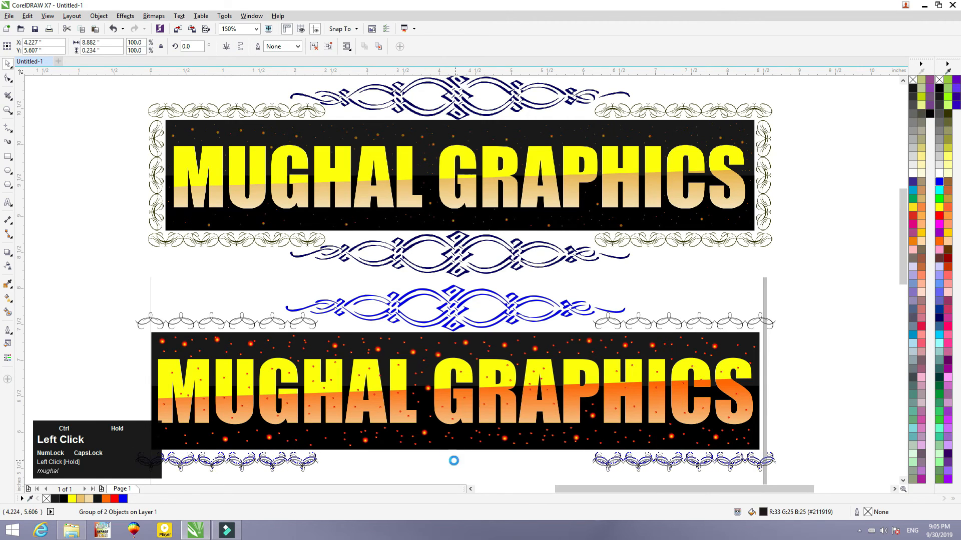
pyautogui.click(90, 304)
# - Ungroup the upper pair of scroll rows in its original position and select only the left row
pyautogui.moveTo(172, 324); pyautogui.dragTo(135, 305)
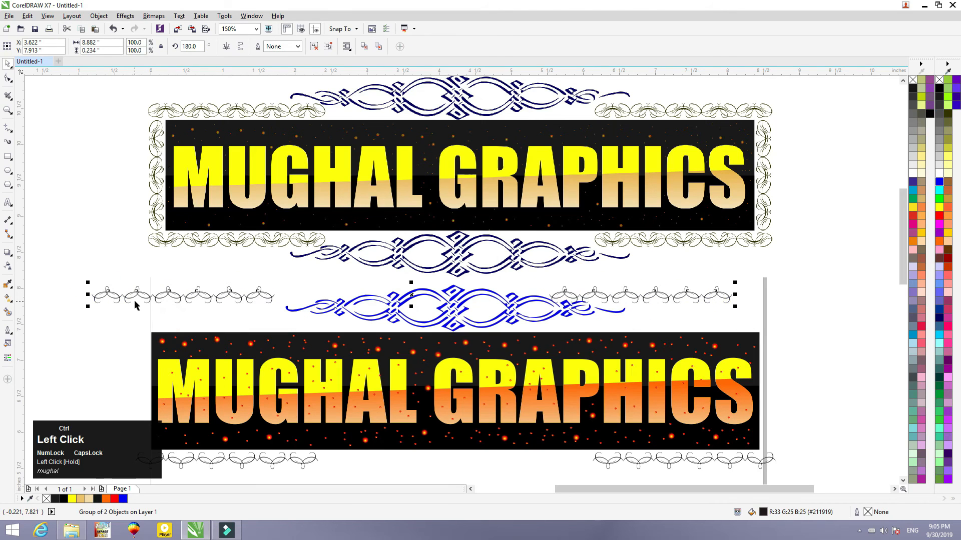
pyautogui.hotkey('ctrl', 'z')
pyautogui.click(314, 46)
pyautogui.click(129, 206)
pyautogui.moveTo(84, 288); pyautogui.dragTo(332, 337)
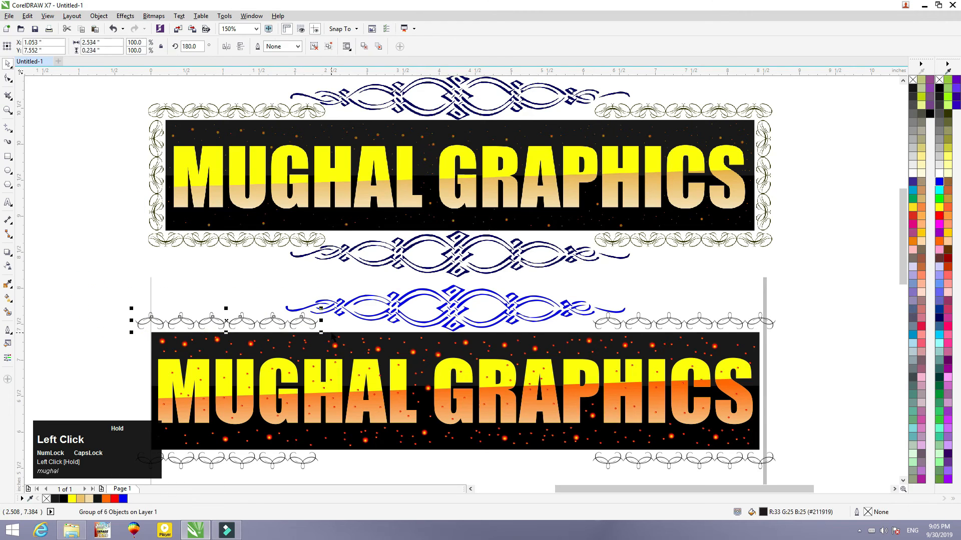
# - Copy the upper-left scroll row and place the copy in the empty area above and to the left of the dotted banner
pyautogui.moveTo(228, 323); pyautogui.dragTo(146, 327)
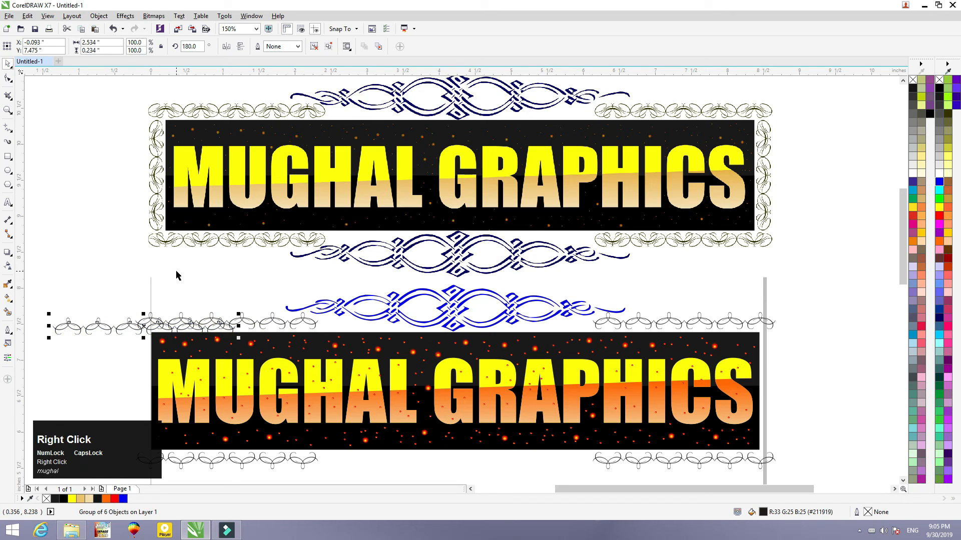
pyautogui.moveTo(146, 328); pyautogui.dragTo(138, 284)
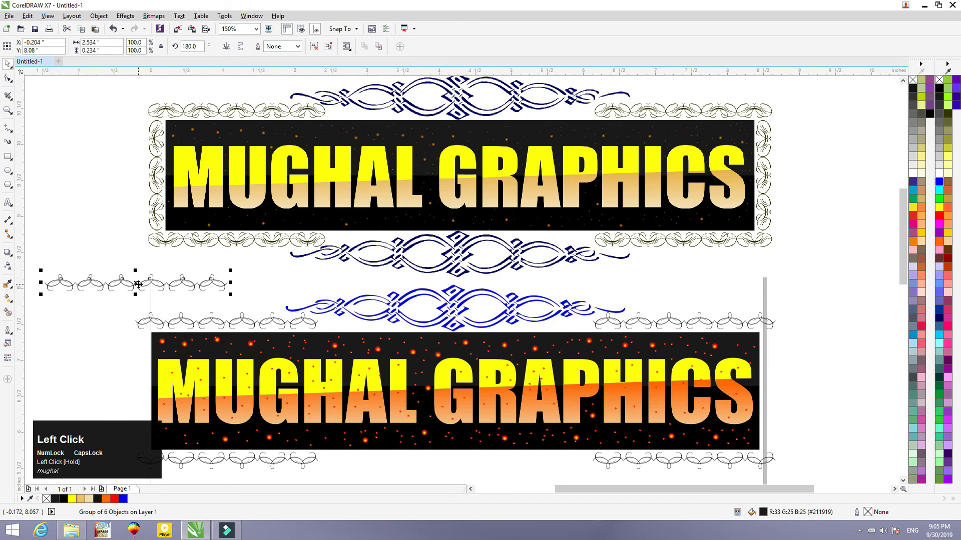
pyautogui.click(123, 196)
# - Ungroup the copied scroll row and delete its two rightmost scrolls
pyautogui.moveTo(137, 252); pyautogui.dragTo(200, 308)
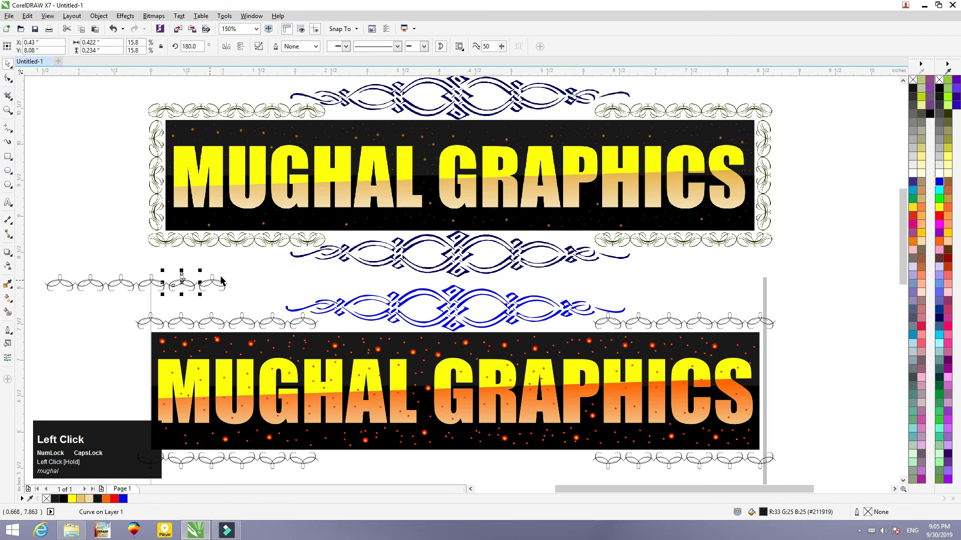
pyautogui.moveTo(238, 264); pyautogui.dragTo(203, 285)
pyautogui.moveTo(239, 235); pyautogui.dragTo(285, 150)
pyautogui.moveTo(248, 258); pyautogui.dragTo(165, 310)
pyautogui.press('Delete')
# - Group the remaining four scrolls and rotate the group by 90 degrees
pyautogui.moveTo(180, 249); pyautogui.dragTo(37, 315)
pyautogui.click(433, 46)
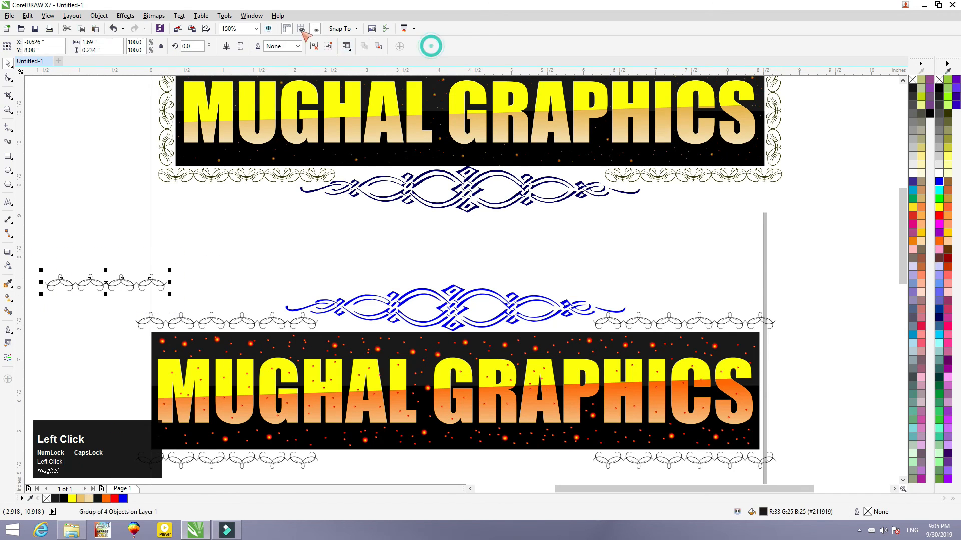
pyautogui.click(198, 47)
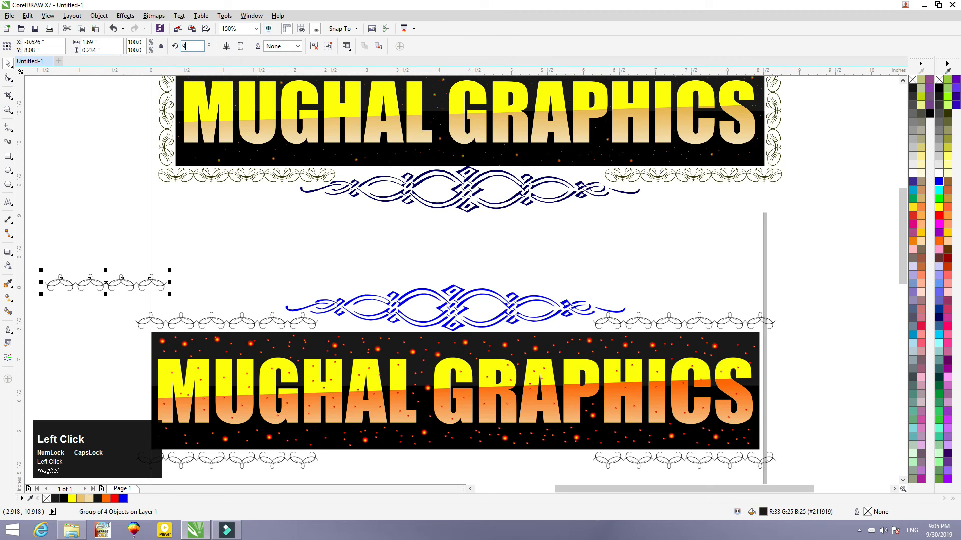
pyautogui.press('Return')
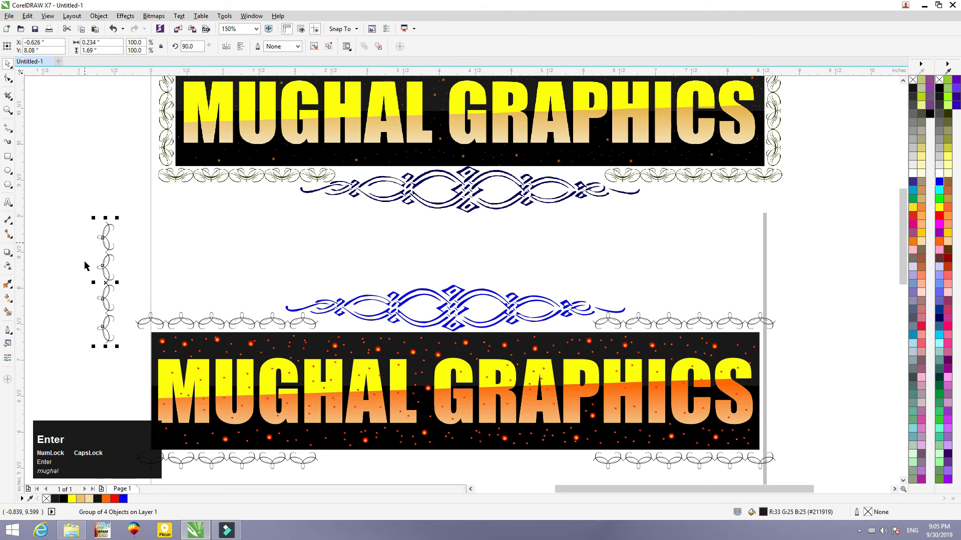
# - Move the vertical scroll column against the dotted banner's left edge, centred between the upper and lower scroll rows
pyautogui.moveTo(106, 283); pyautogui.dragTo(137, 385)
pyautogui.scroll(-2, 125, 387)
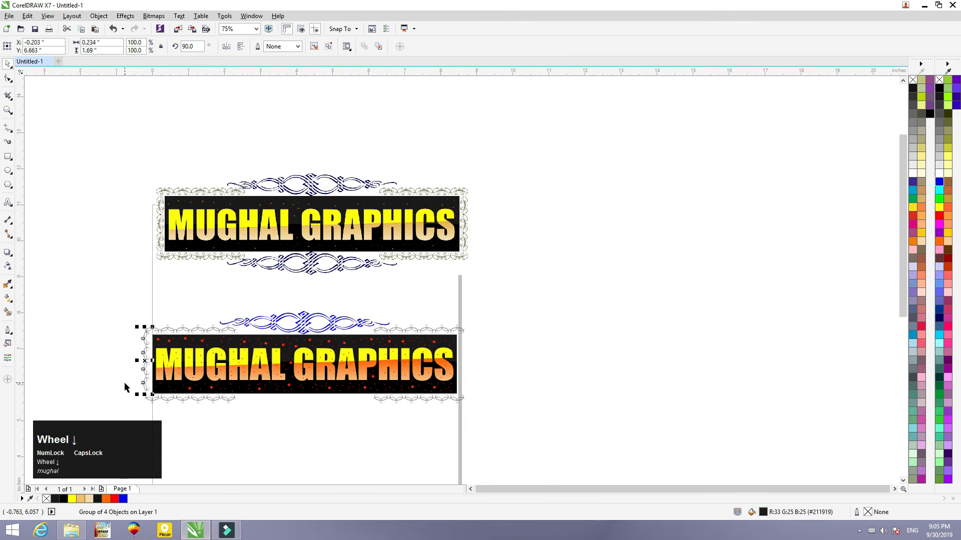
pyautogui.scroll(4, 125, 387)
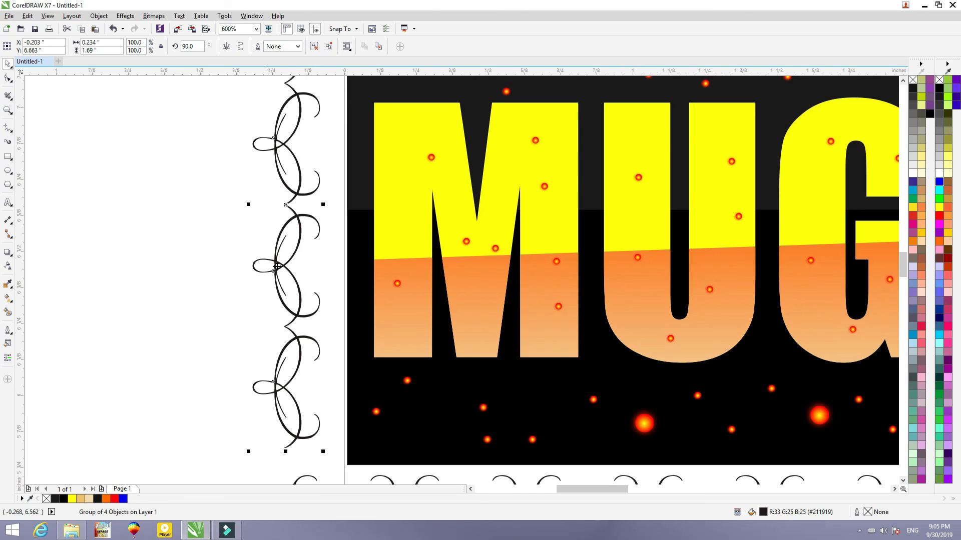
pyautogui.moveTo(276, 270); pyautogui.dragTo(277, 292)
pyautogui.scroll(-1, 278, 299)
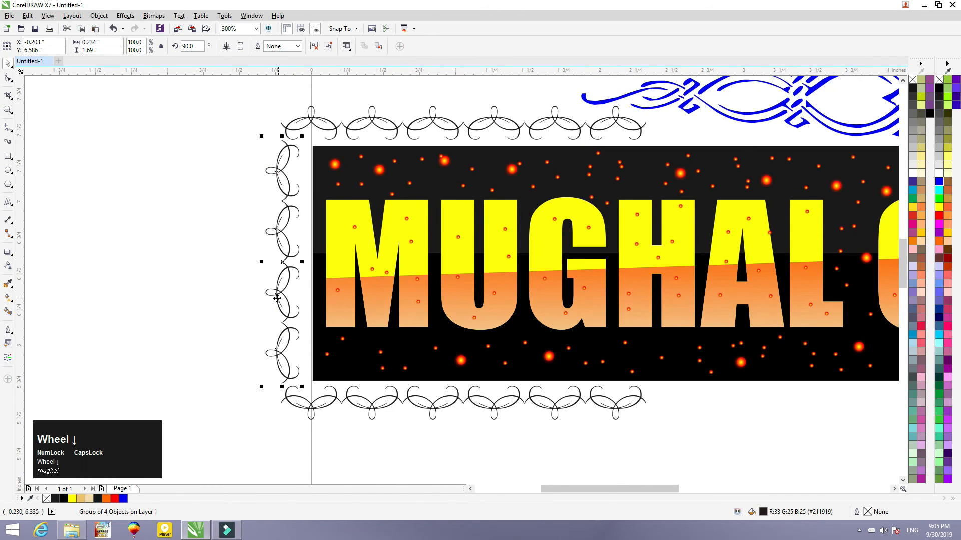
pyautogui.scroll(-1, 243, 301)
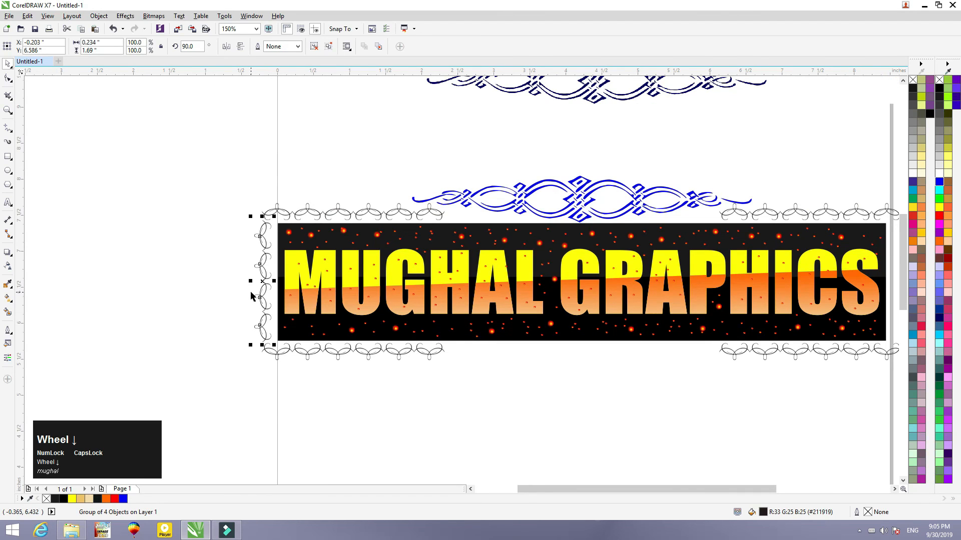
# - Copy the left scroll column straight across to the banner's right edge and mirror the copy horizontally
pyautogui.scroll(-1, 252, 295)
pyautogui.click(252, 287)
pyautogui.moveTo(274, 287); pyautogui.dragTo(591, 287)
pyautogui.rightClick(590, 287)
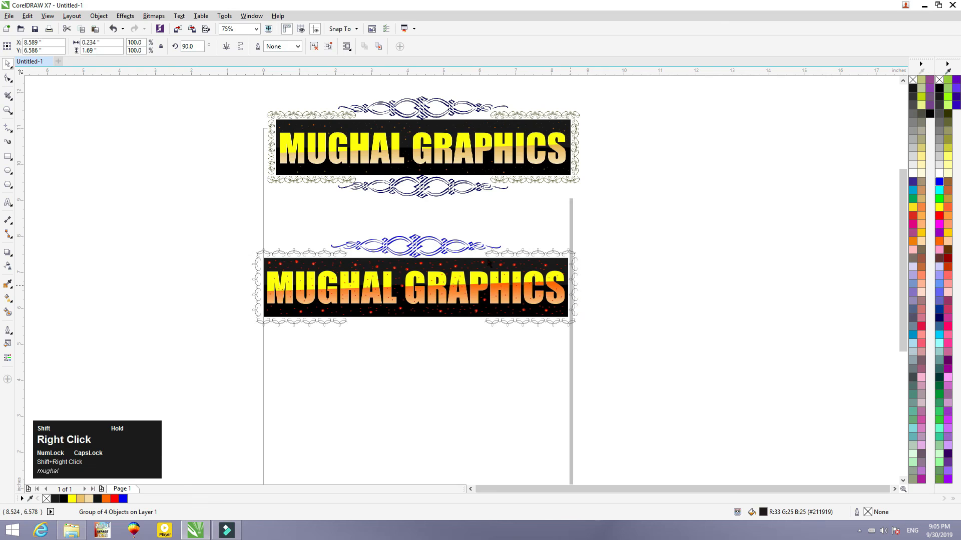
pyautogui.click(226, 46)
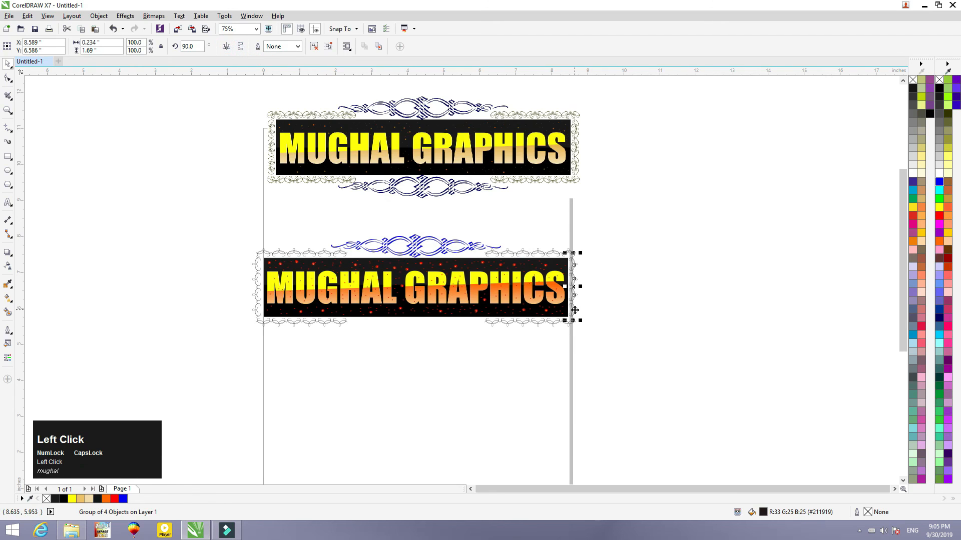
pyautogui.scroll(2, 574, 310)
pyautogui.click(573, 262)
pyautogui.click(616, 280)
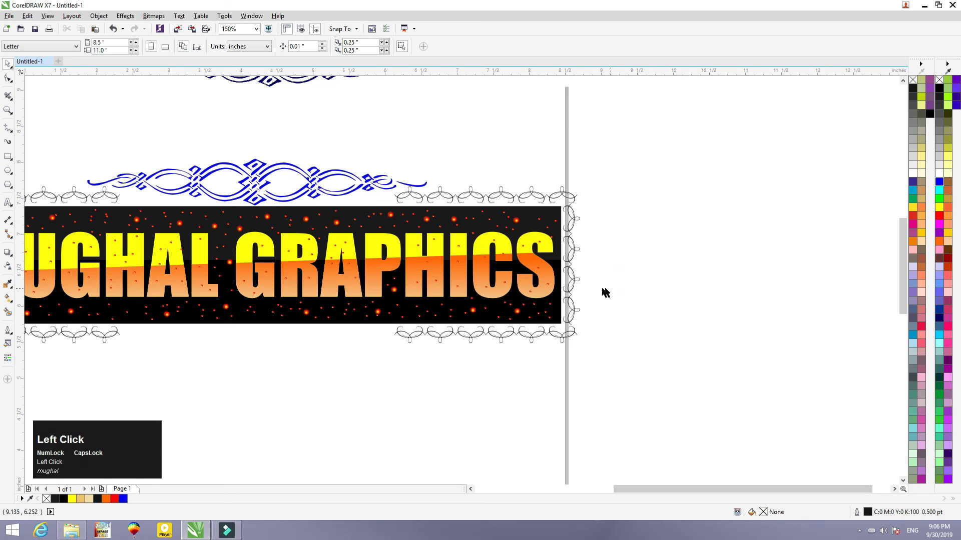
pyautogui.scroll(-2, 571, 293)
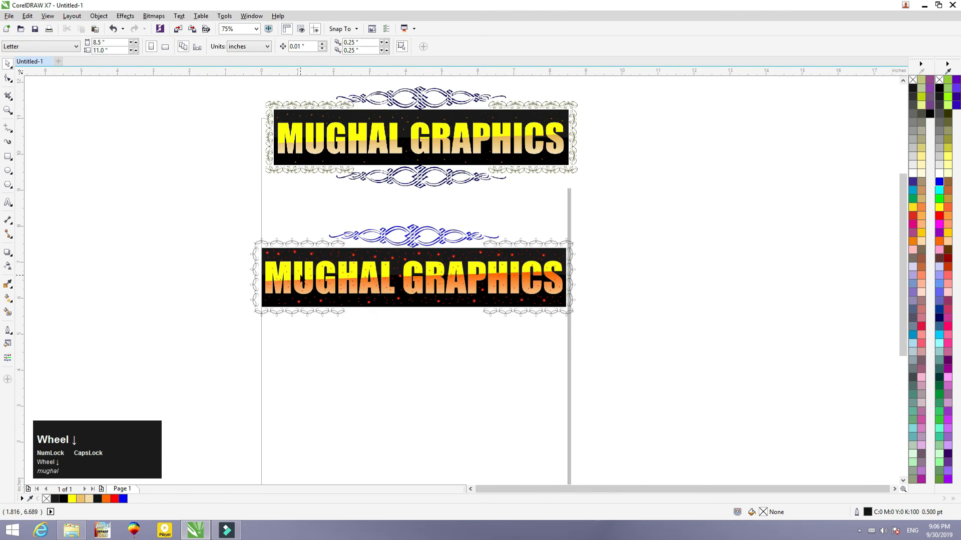
pyautogui.scroll(2, 250, 280)
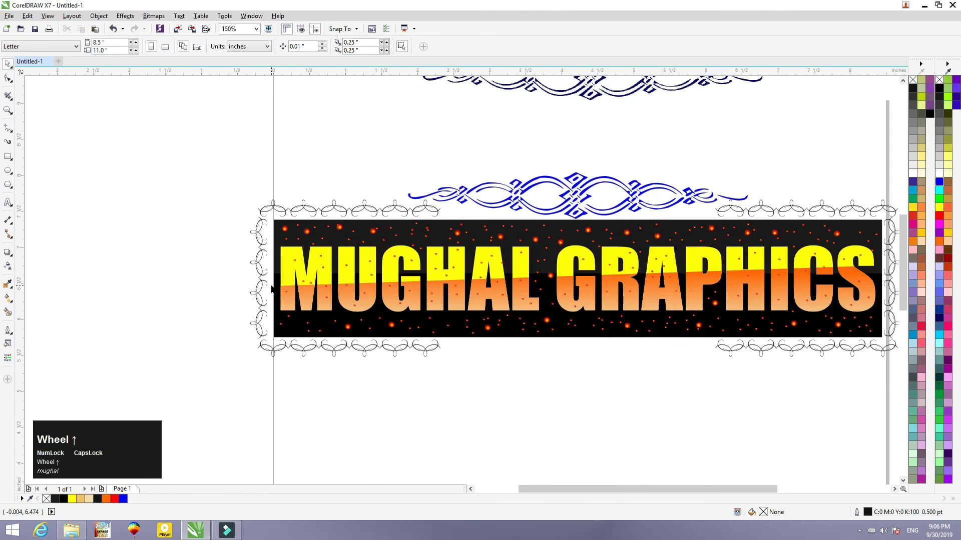
pyautogui.click(260, 280)
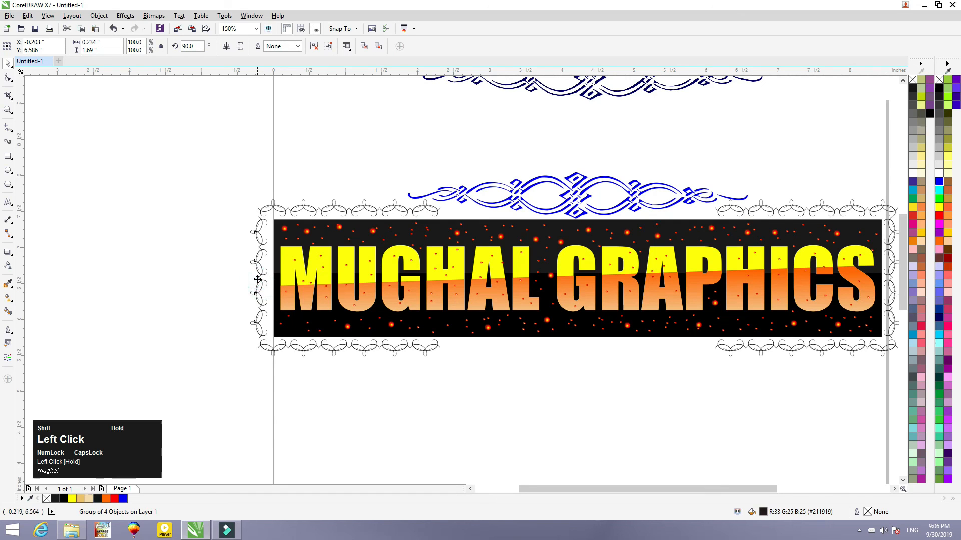
pyautogui.click(213, 278)
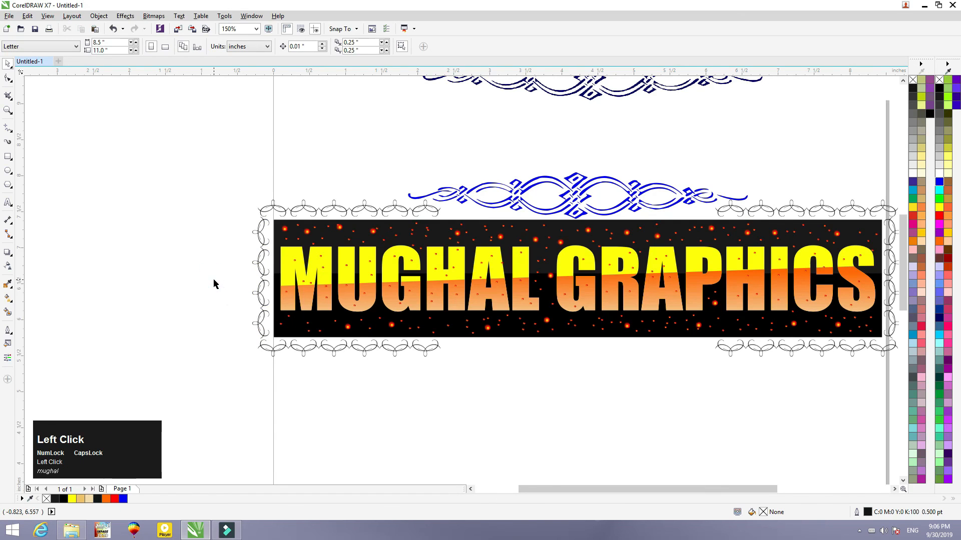
# - Delete the reference banner above the recreated one
pyautogui.scroll(-2, 213, 278)
pyautogui.click(521, 149)
pyautogui.press('Delete')
pyautogui.moveTo(591, 209); pyautogui.dragTo(209, 345)
pyautogui.click(350, 360)
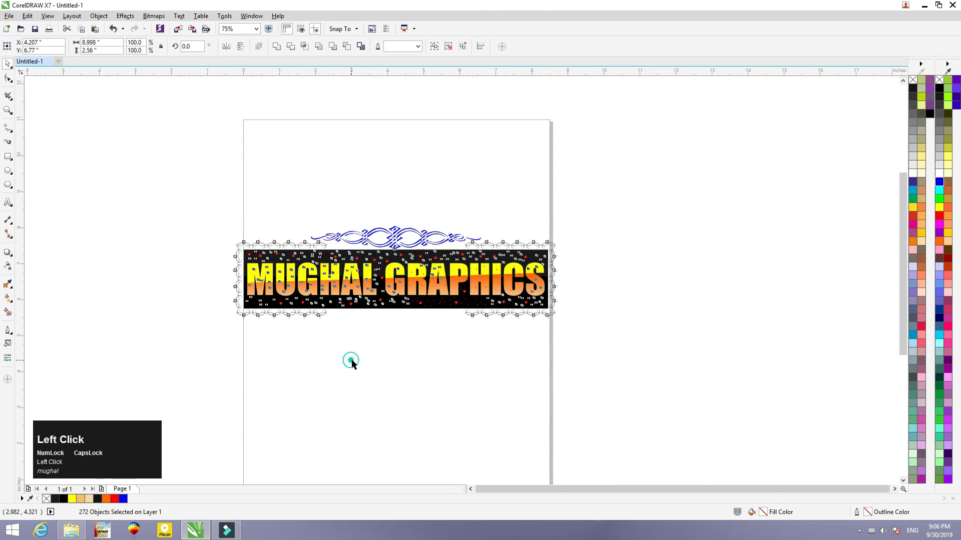
# - Copy the blue braid ornament straight down to just below the banner's bottom edge
pyautogui.click(395, 237)
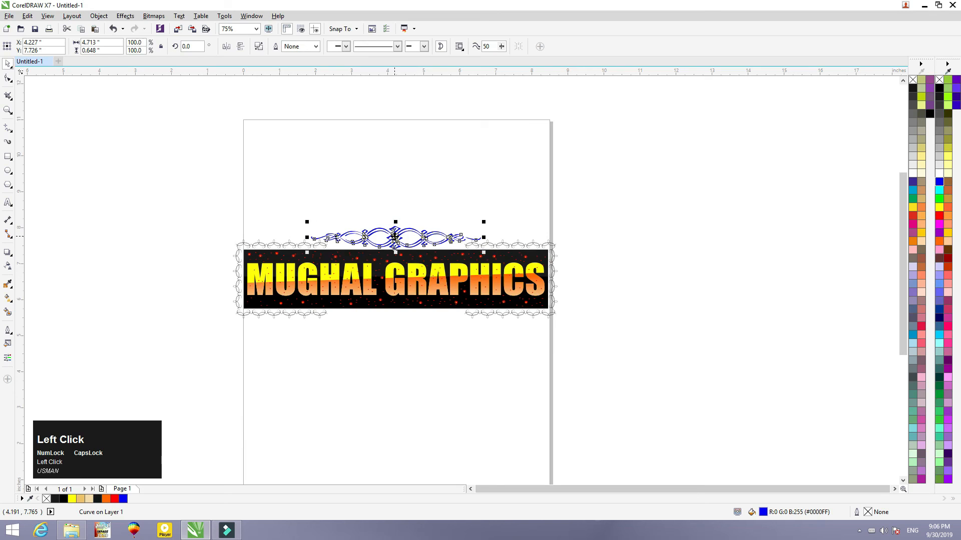
pyautogui.click(395, 237)
pyautogui.click(396, 237)
pyautogui.moveTo(395, 238); pyautogui.dragTo(389, 319)
pyautogui.rightClick(389, 319)
pyautogui.click(446, 382)
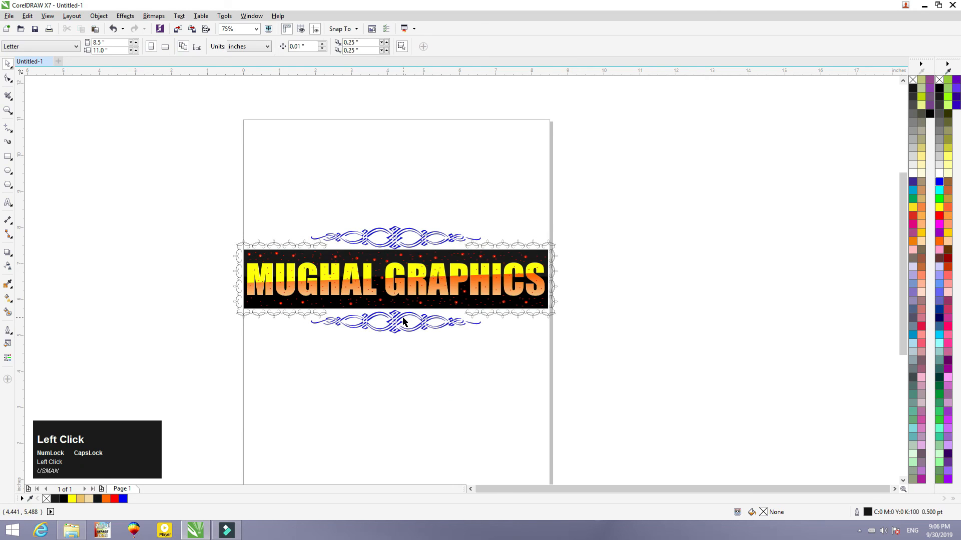
# - Move the lower blue braid slightly up toward the banner and preview the whole design full screen
pyautogui.scroll(3, 403, 320)
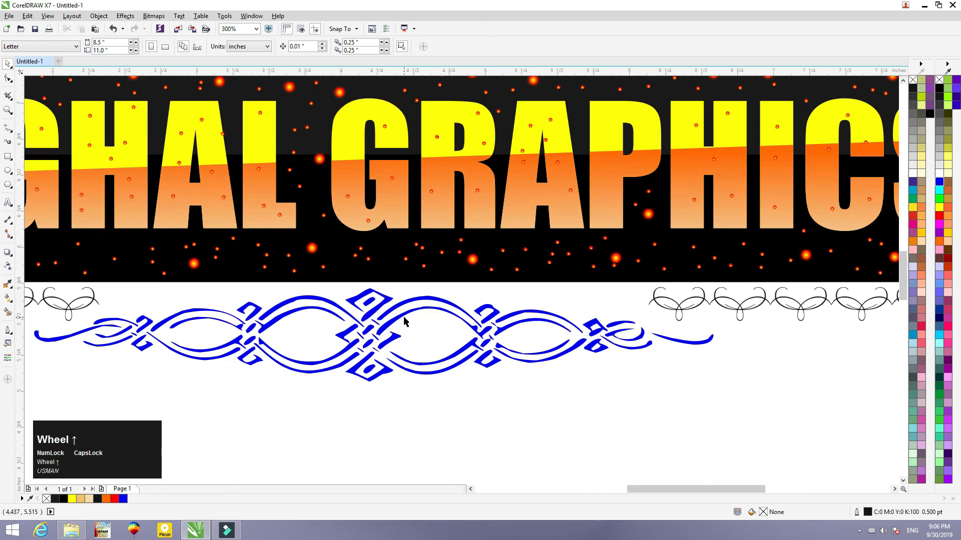
pyautogui.click(369, 335)
pyautogui.moveTo(374, 337); pyautogui.dragTo(374, 335)
pyautogui.click(361, 386)
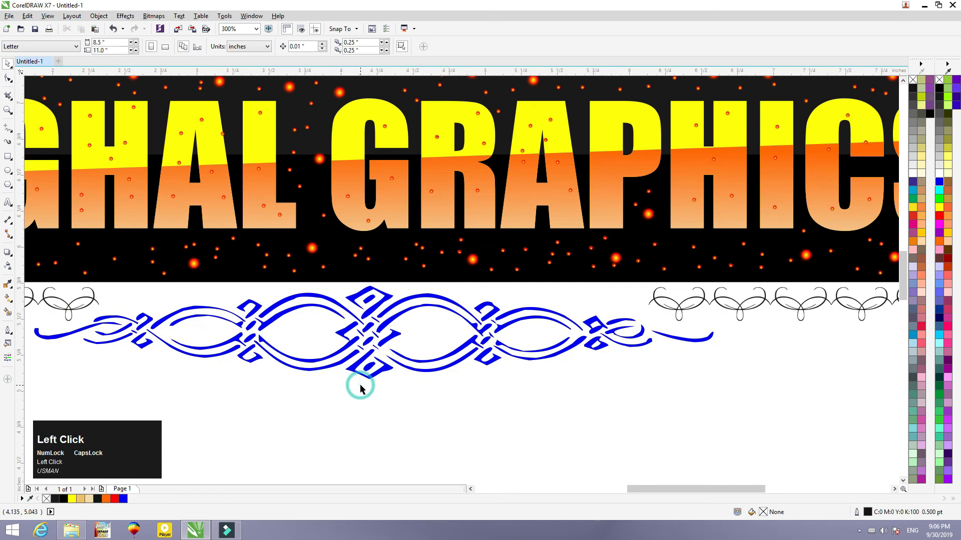
pyautogui.press('F4')
pyautogui.press('F9')
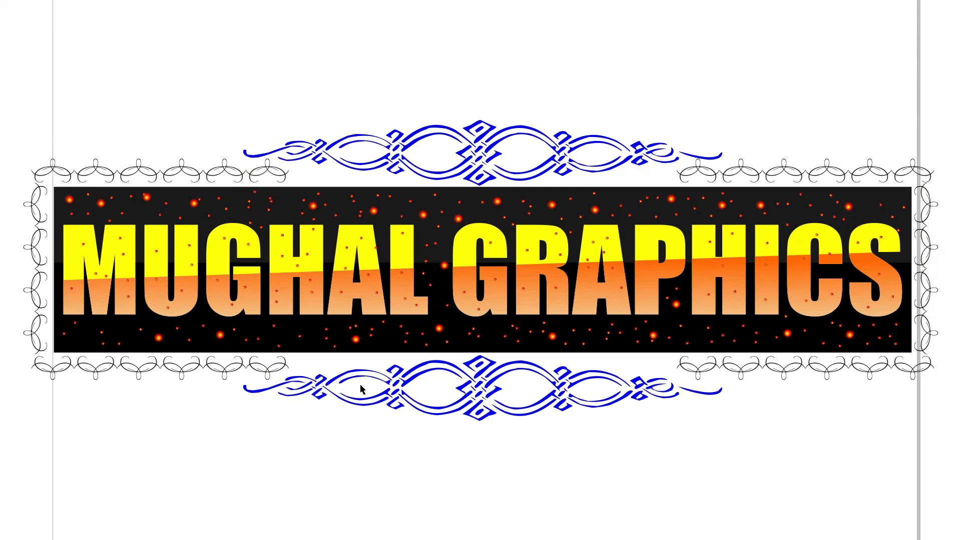